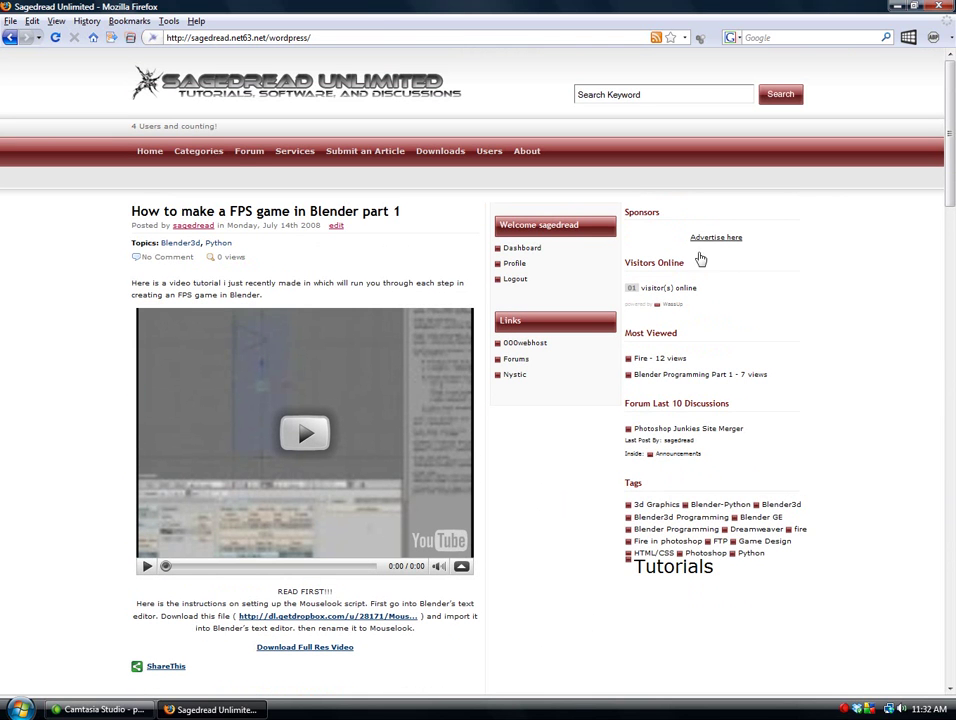
# Step: Browse the Sagedread Unlimited site's categories and open its SiteMap page
pyautogui.moveTo(198, 152)
pyautogui.moveTo(205, 178)
pyautogui.moveTo(540, 156)
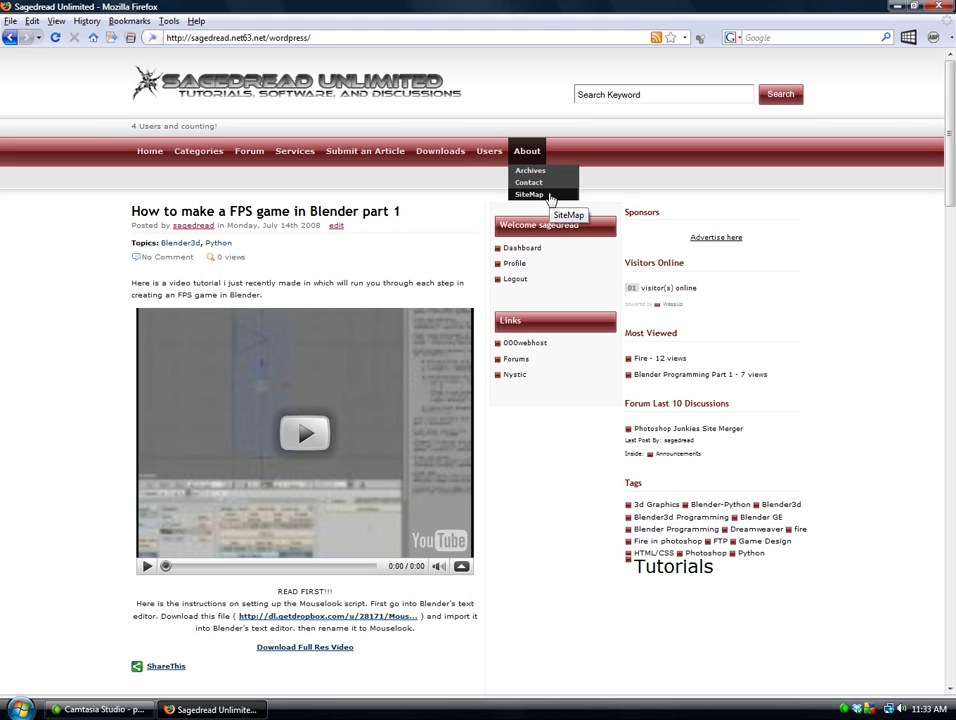
pyautogui.click(549, 196)
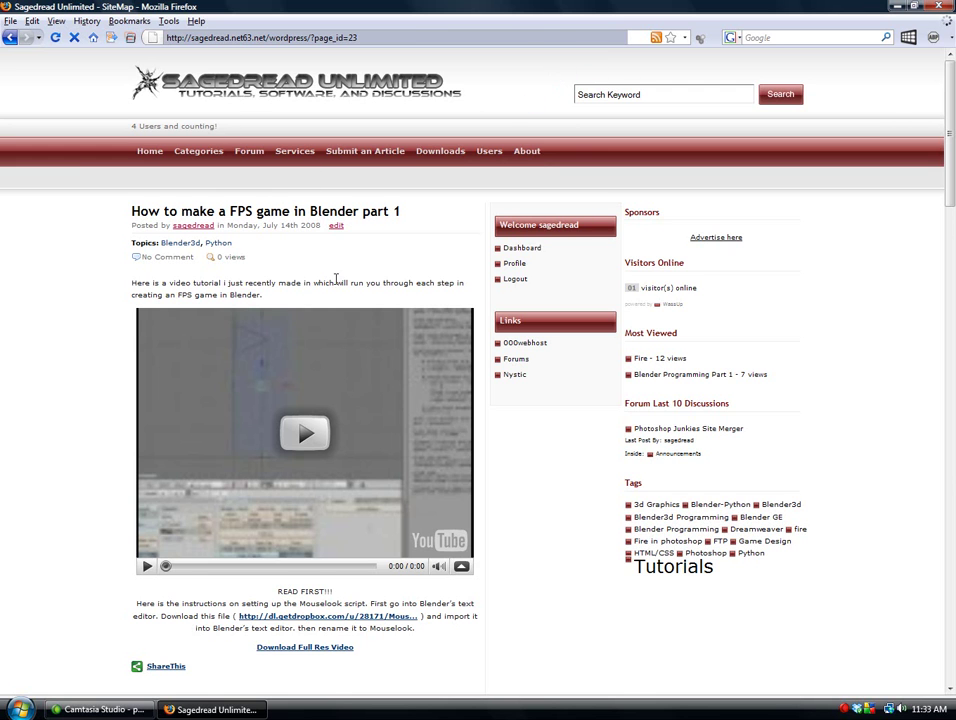
pyautogui.scroll(-1, 525, 361)
pyautogui.scroll(1, 478, 382)
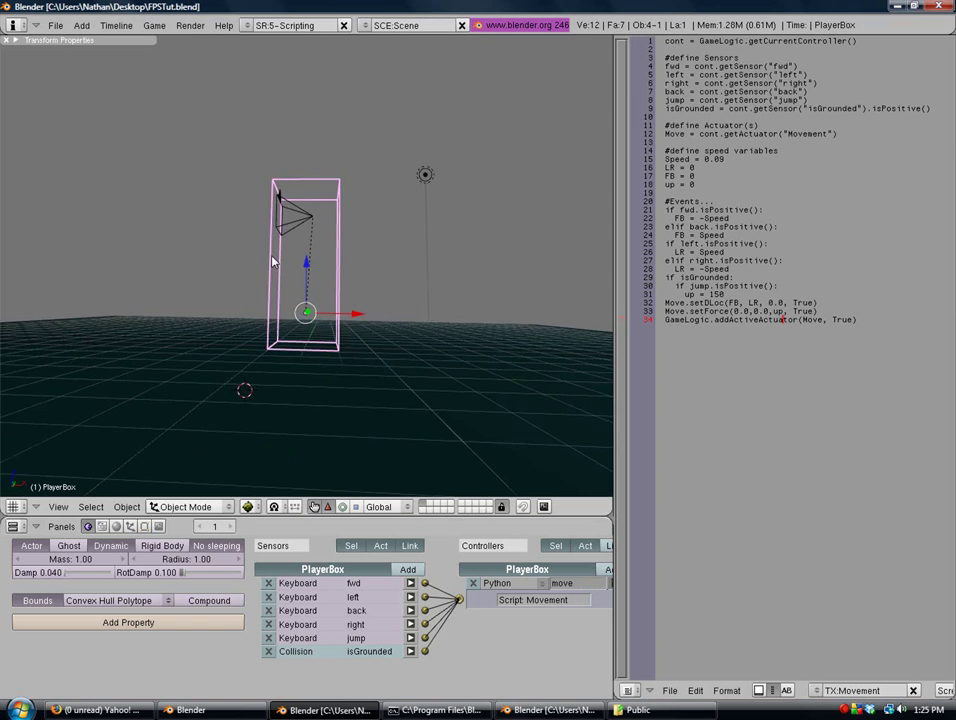
# Step: In Blender, place the 3D cursor at the centre of the camera view, just in front of the camera
pyautogui.moveTo(325, 267); pyautogui.dragTo(337, 384, button='middle')
pyautogui.press('KP_0')
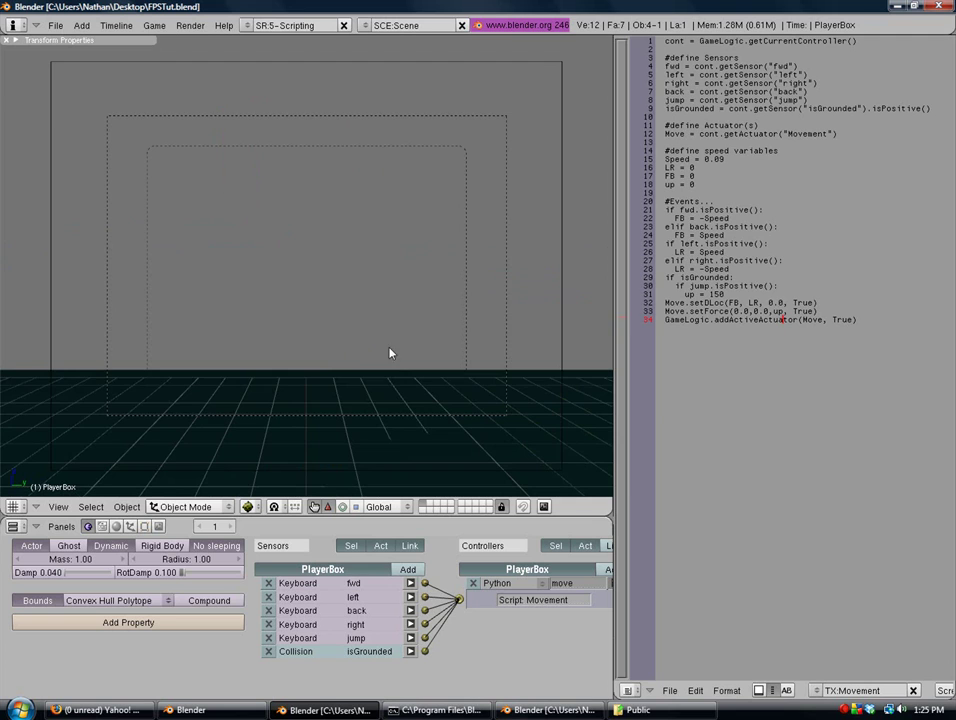
pyautogui.hotkey('ctrl', 'Up')
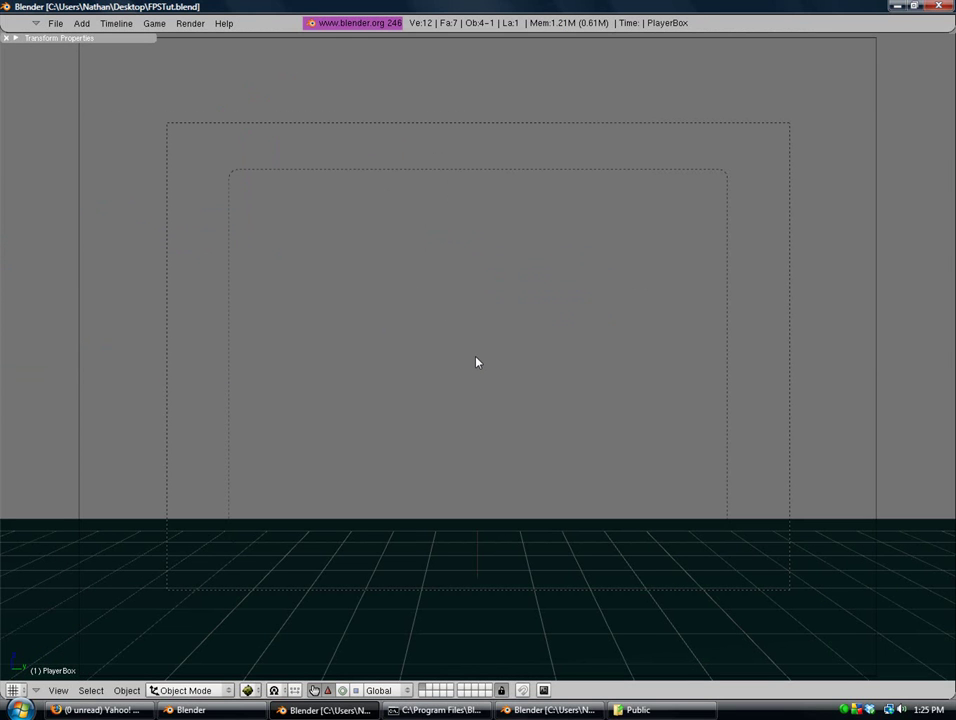
pyautogui.click(475, 354)
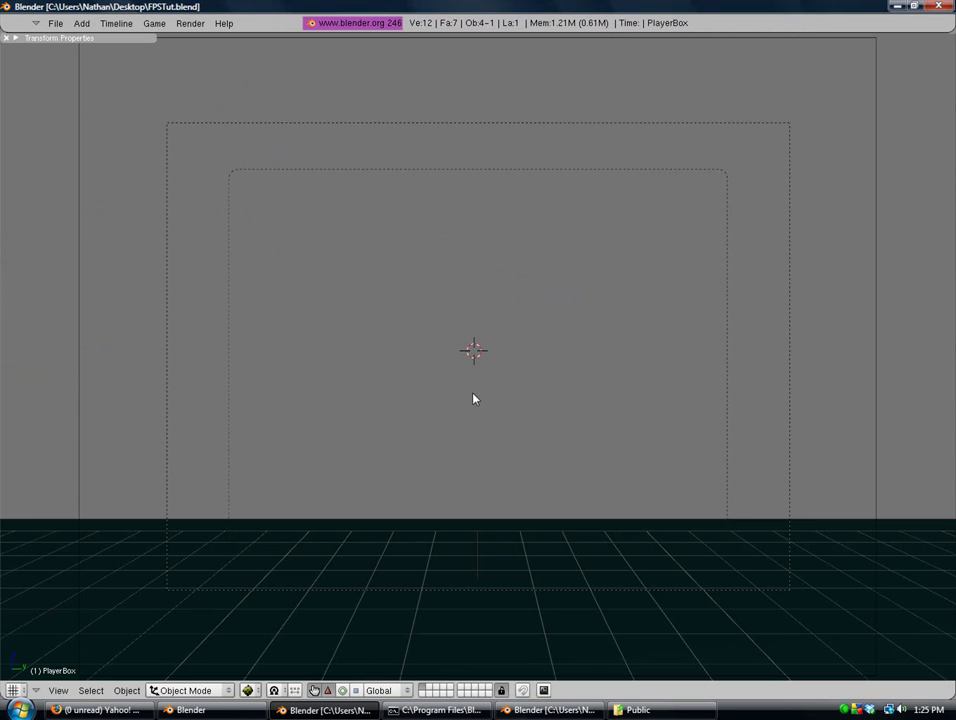
pyautogui.moveTo(474, 397); pyautogui.dragTo(659, 418, button='middle')
pyautogui.press('KP_3')
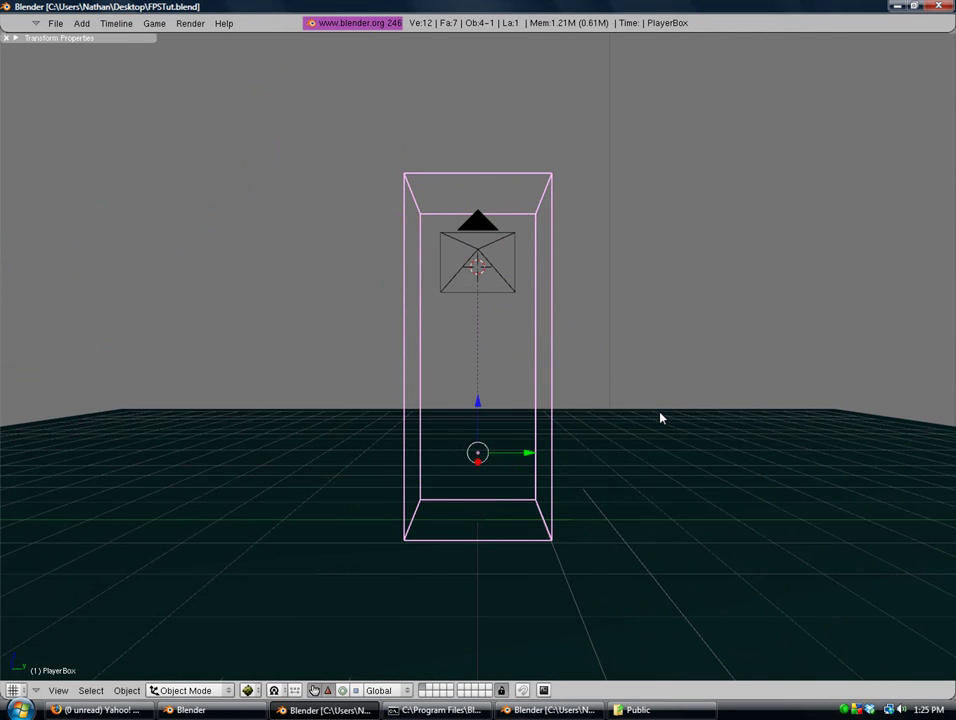
pyautogui.press('KP_1')
pyautogui.press('KP_5')
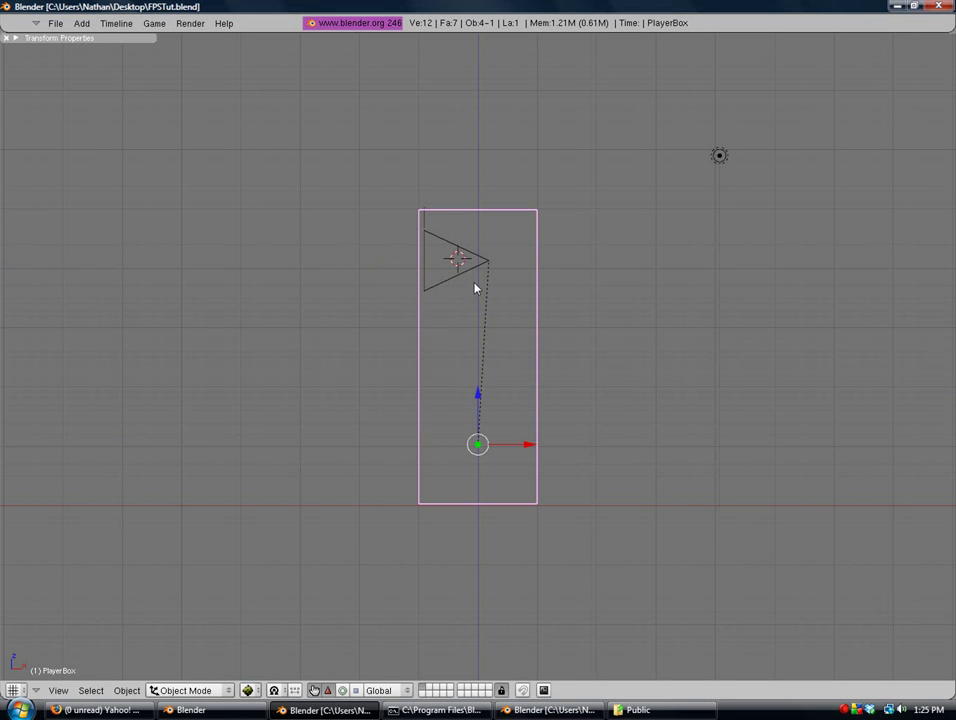
pyautogui.press('KP_0')
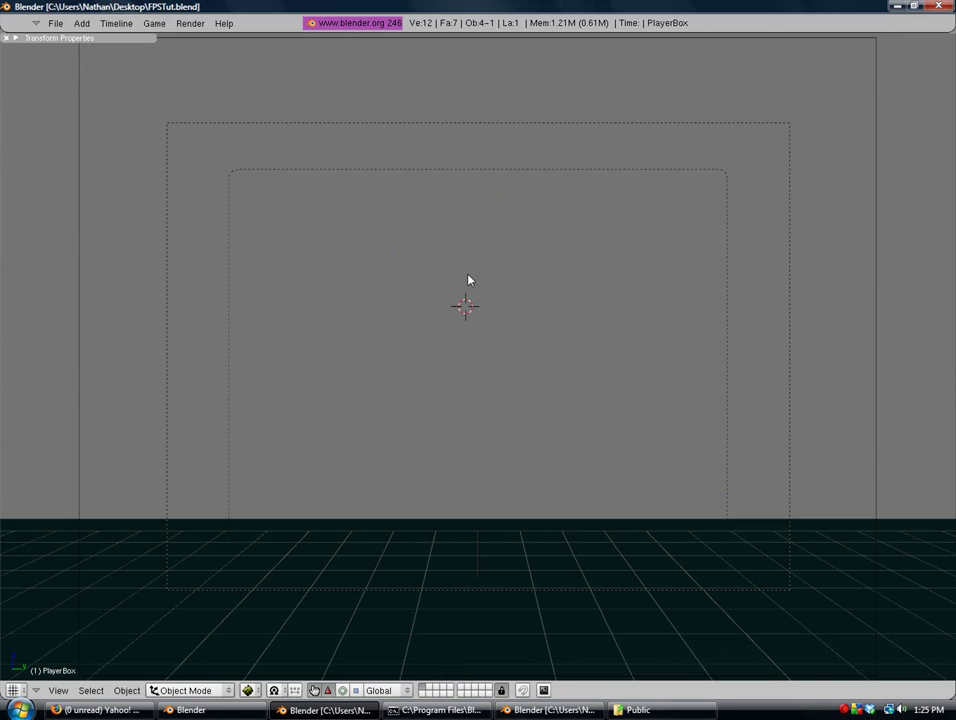
pyautogui.click(476, 336)
# Step: Add a mesh plane at the 3D cursor and scale it down to a small square in the camera view
pyautogui.press('space')
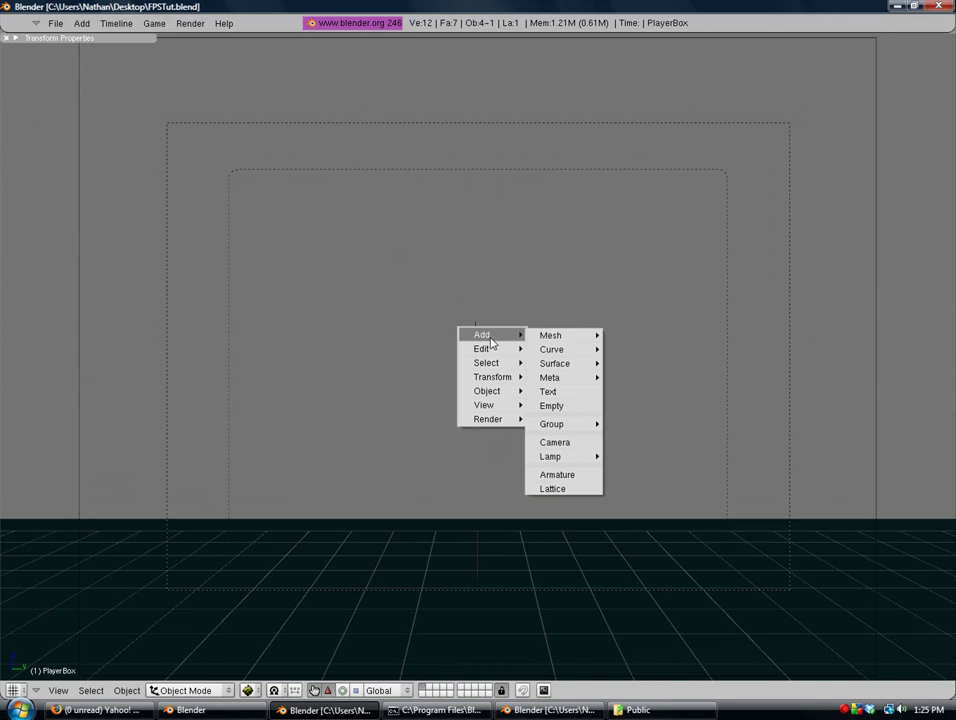
pyautogui.moveTo(589, 341)
pyautogui.click(622, 336)
pyautogui.press('s')
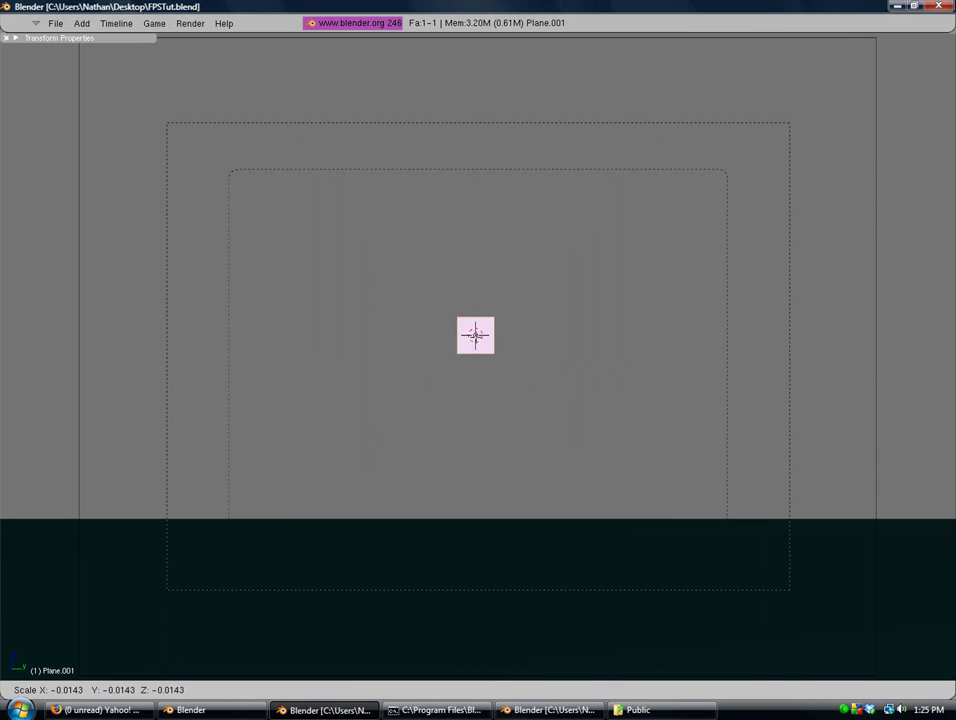
pyautogui.click(478, 335)
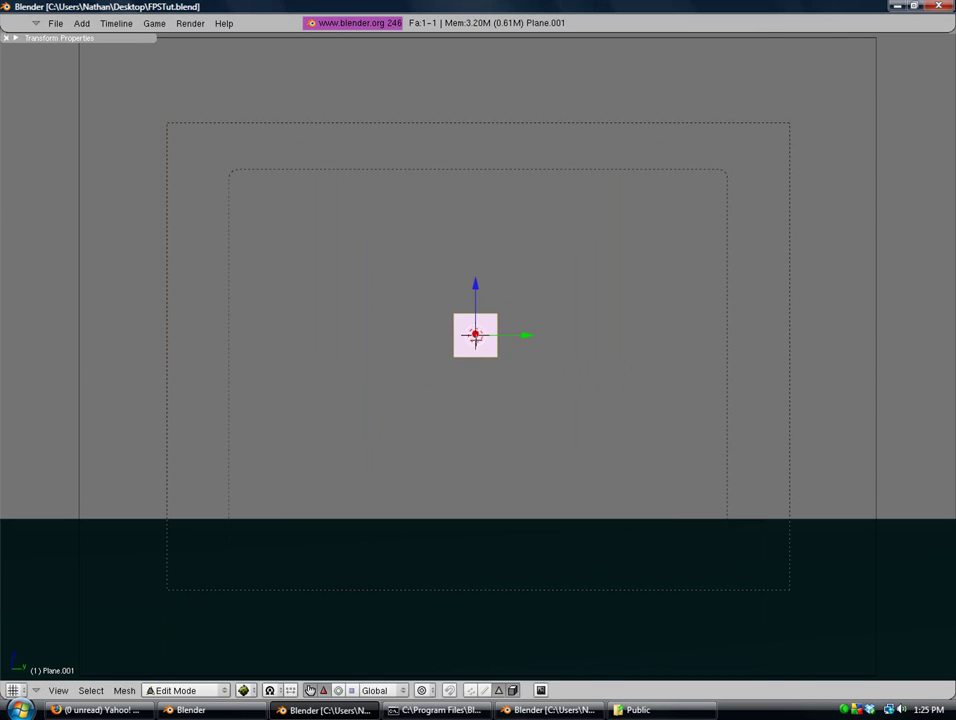
# Step: Examine the small plane's placement in front of the camera from an orbited view and through the camera
pyautogui.moveTo(478, 335); pyautogui.dragTo(466, 394, button='middle')
pyautogui.press('KP_0')
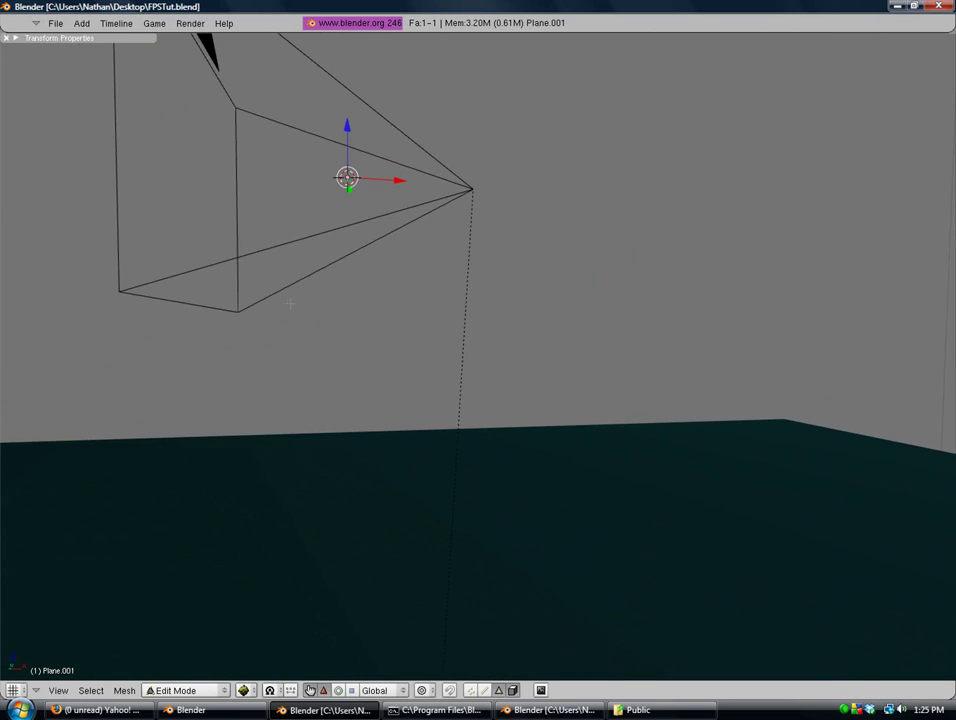
pyautogui.press('Tab')
pyautogui.press('Tab')
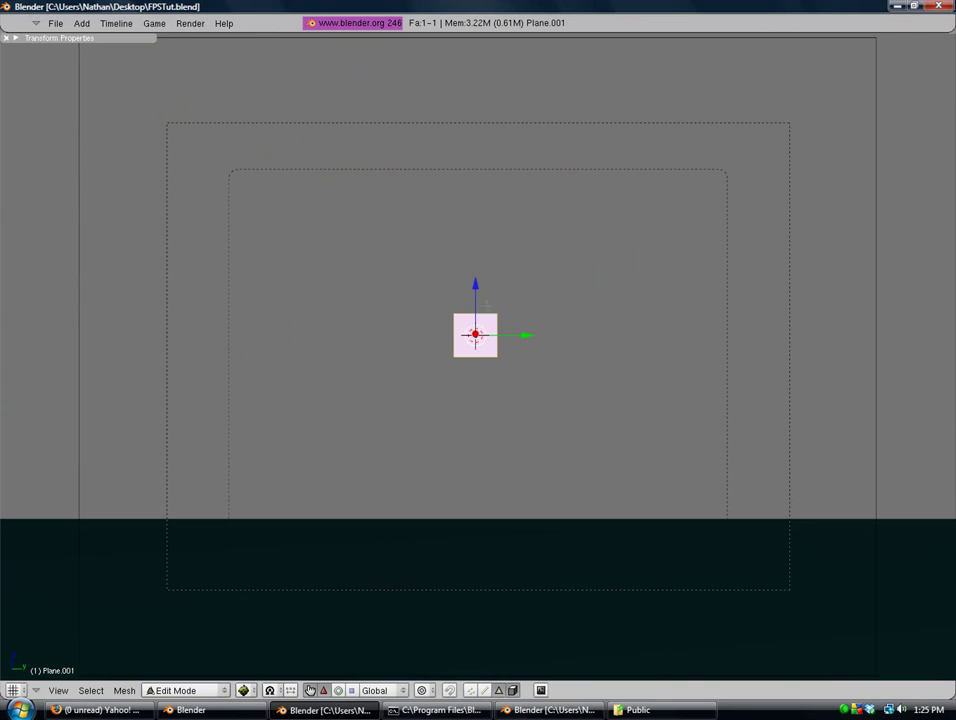
pyautogui.press('a')
pyautogui.press('a')
pyautogui.press('a')
pyautogui.press('Tab')
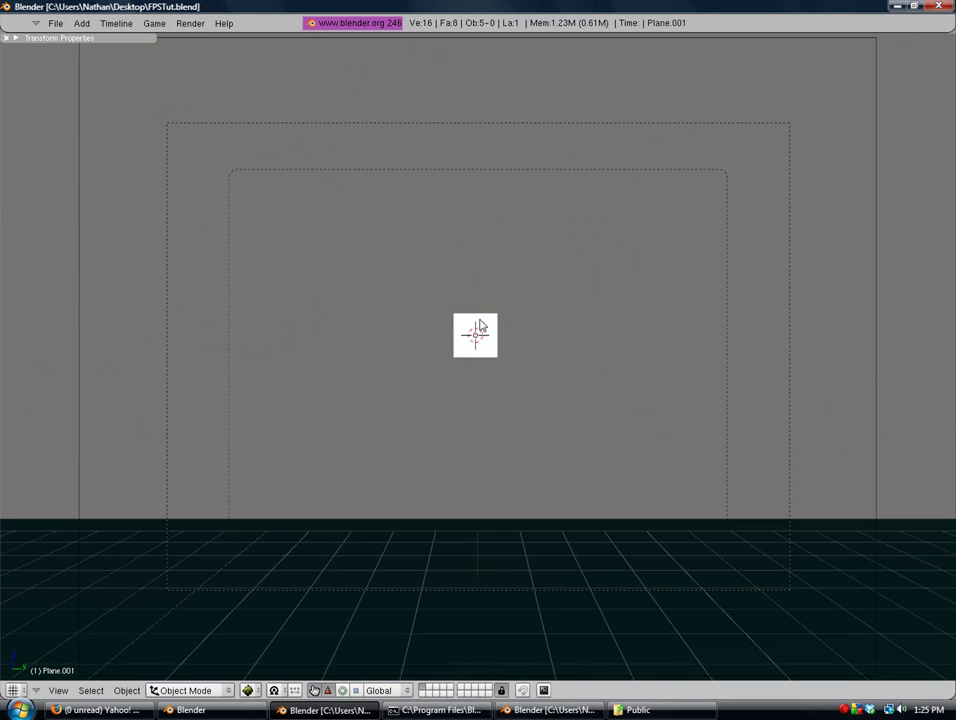
pyautogui.press('Tab')
pyautogui.press('Tab')
pyautogui.press('Tab')
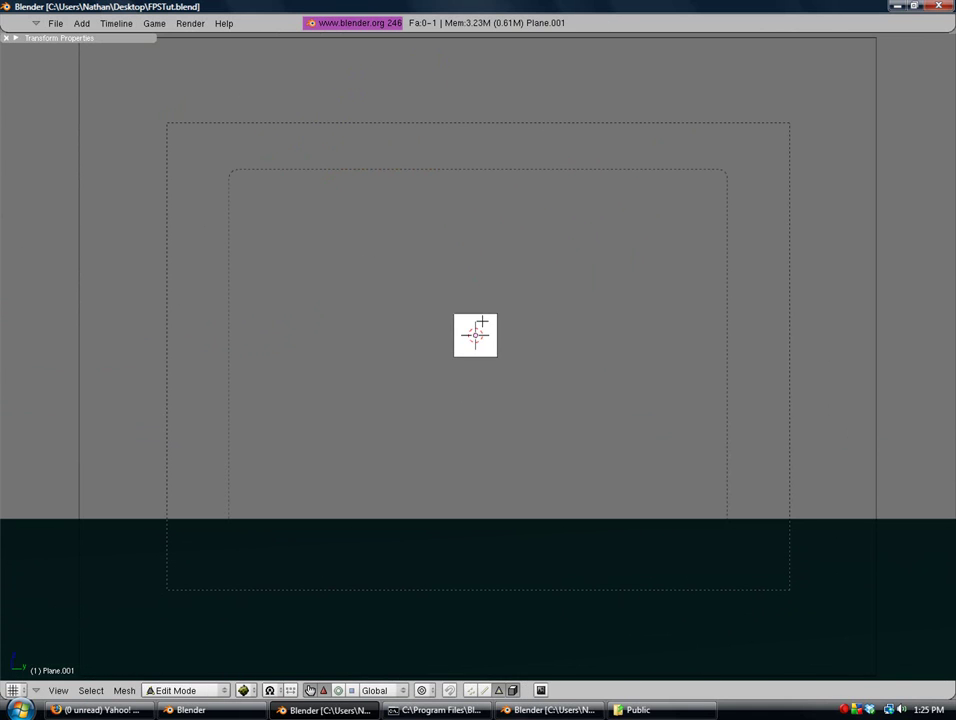
# Step: Switch the viewport to wireframe shading and set the plane's mesh editing to vertex selection
pyautogui.press('Tab')
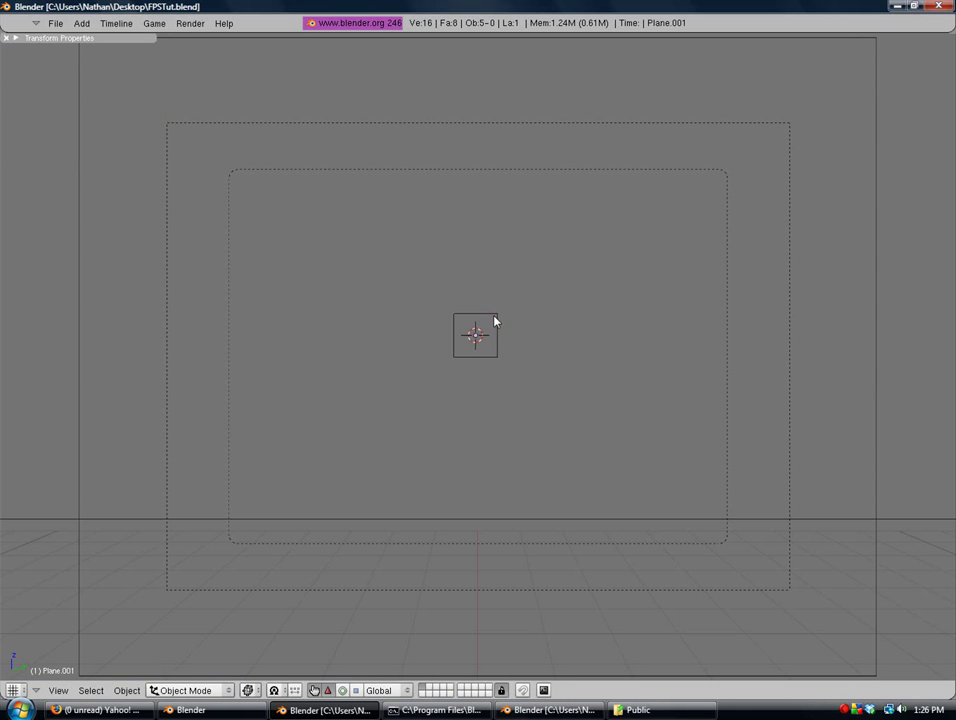
pyautogui.press('Tab')
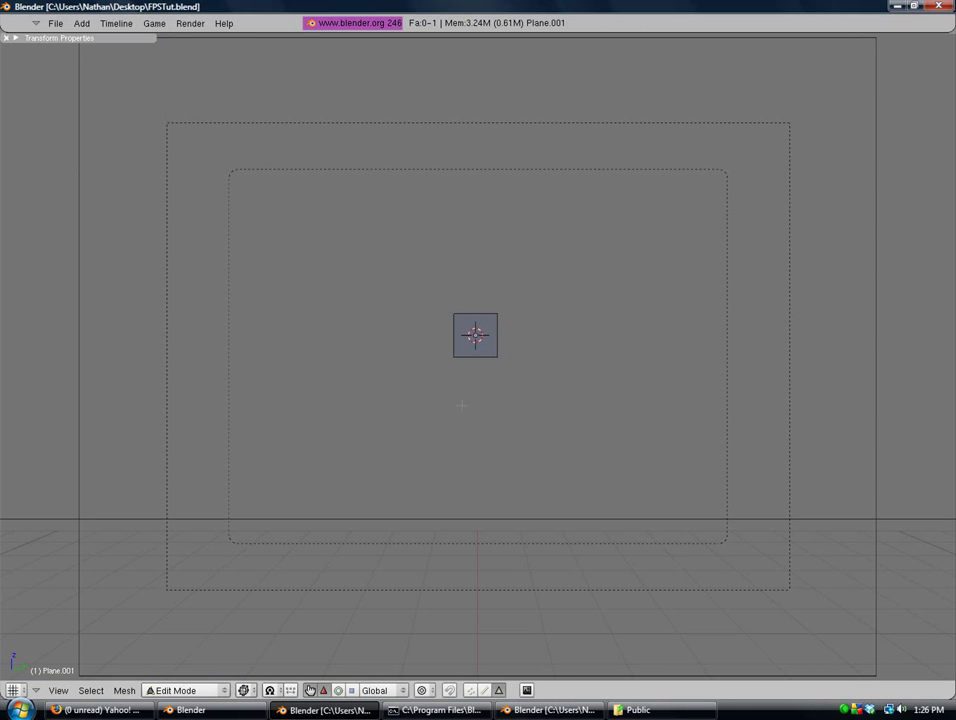
pyautogui.click(470, 690)
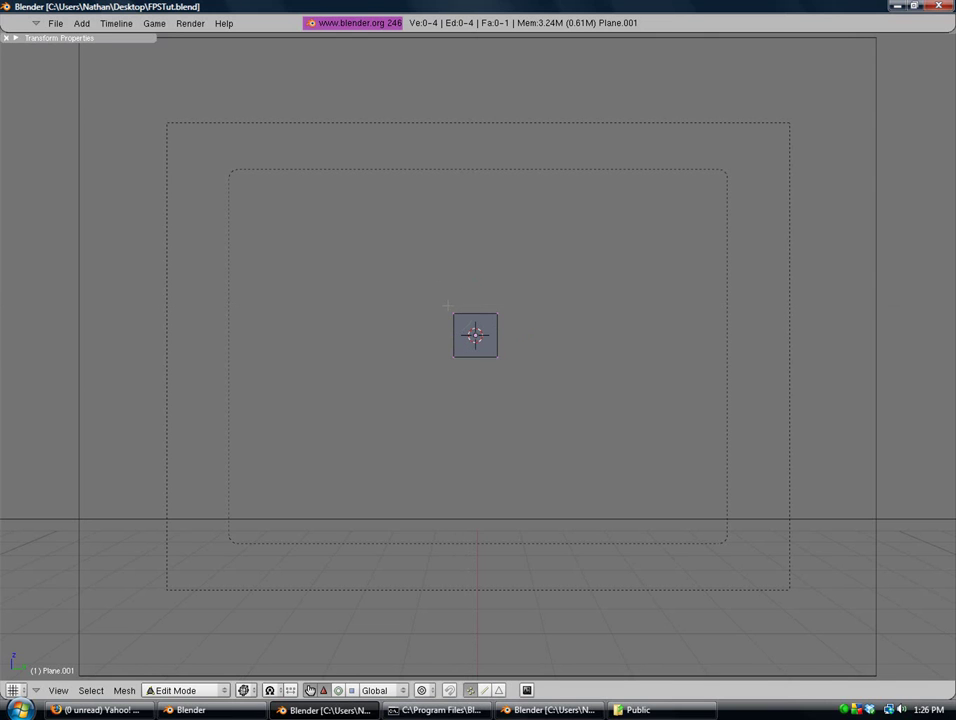
# Step: Return the plane to Object Mode and save the FPSTut.blend file
pyautogui.press('Tab')
pyautogui.hotkey('ctrl', 's')
pyautogui.click(479, 354)
# Step: Parent the small plane to the camera, return to the camera view and save the file
pyautogui.moveTo(683, 579); pyautogui.dragTo(537, 370, button='middle')
pyautogui.keyDown('shift'); pyautogui.rightClick(433, 216); pyautogui.keyUp('shift')
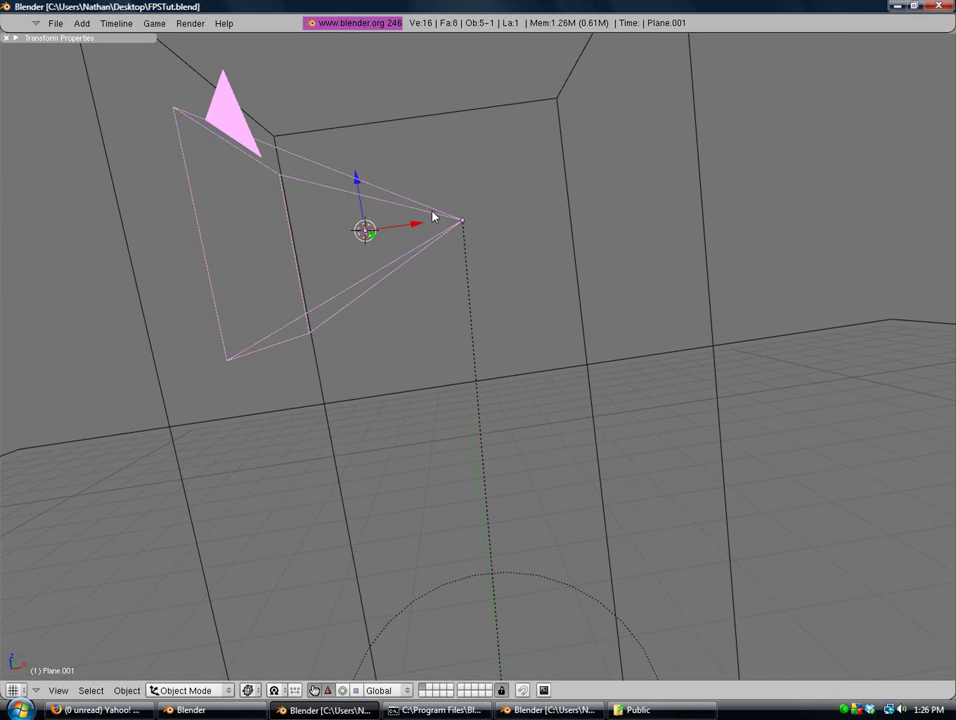
pyautogui.hotkey('ctrl', 'p')
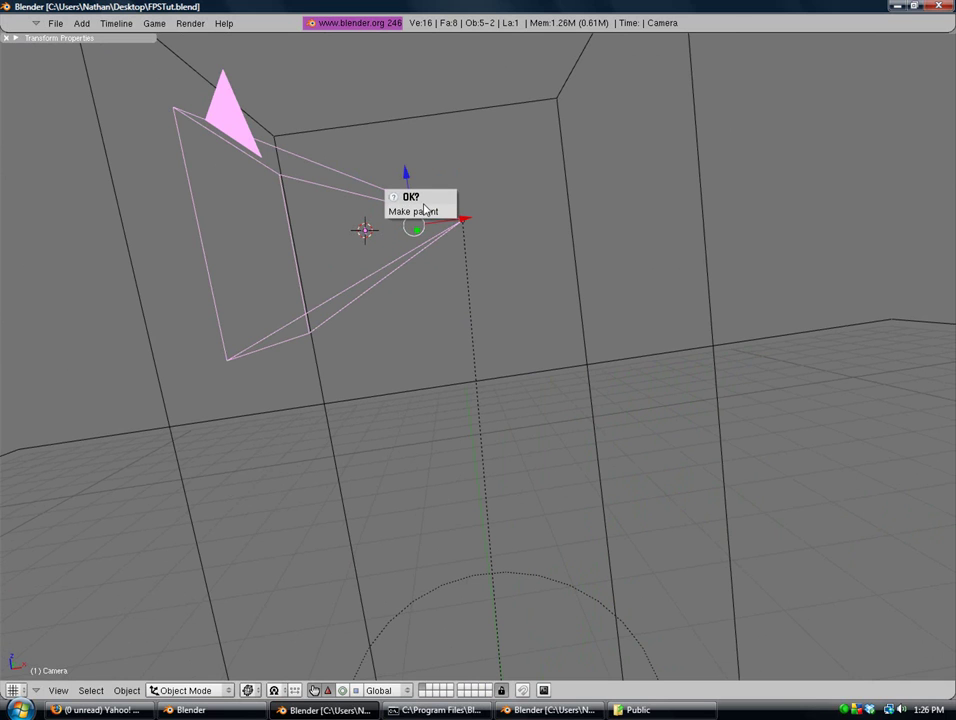
pyautogui.click(424, 210)
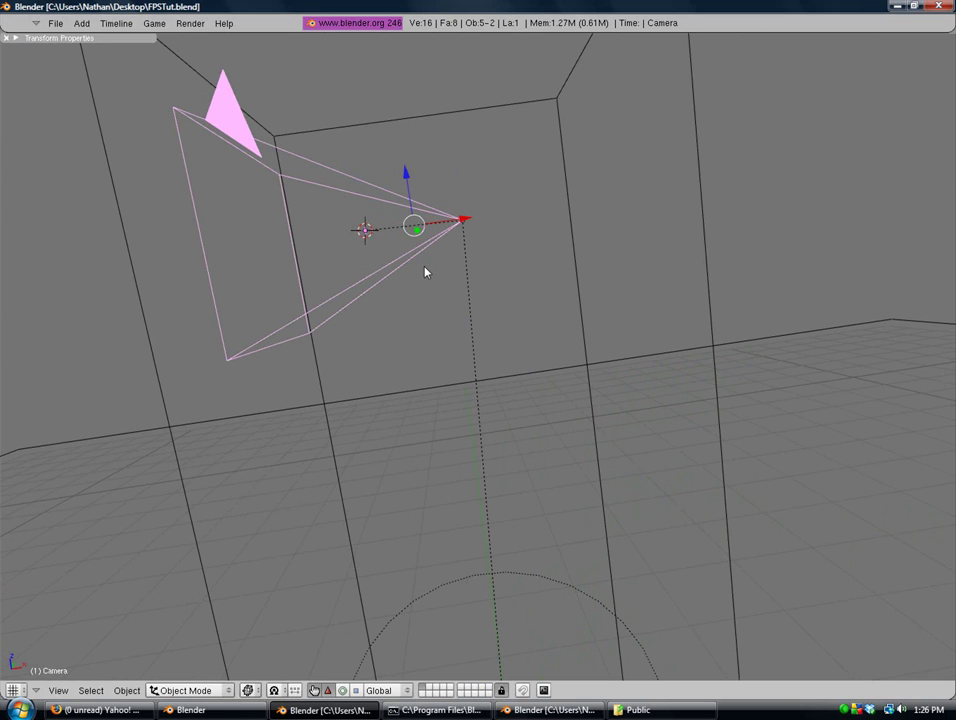
pyautogui.press('KP_0')
pyautogui.hotkey('ctrl', 'w')
pyautogui.click(425, 267)
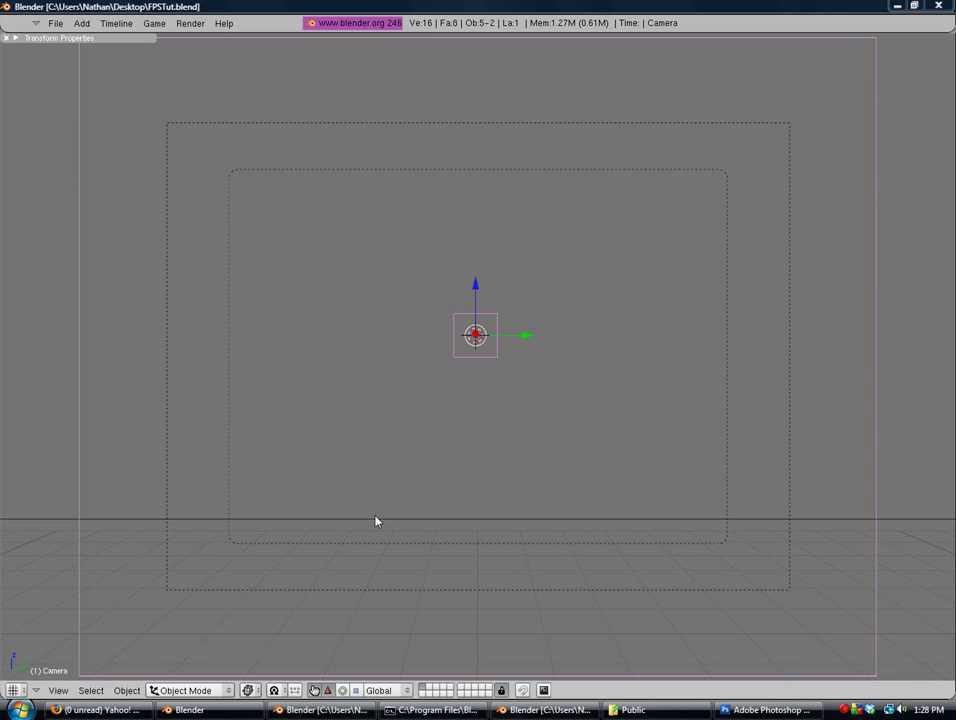
# Step: Restore the scripting layout and select all vertices of the small plane in Edit Mode
pyautogui.rightClick(498, 351)
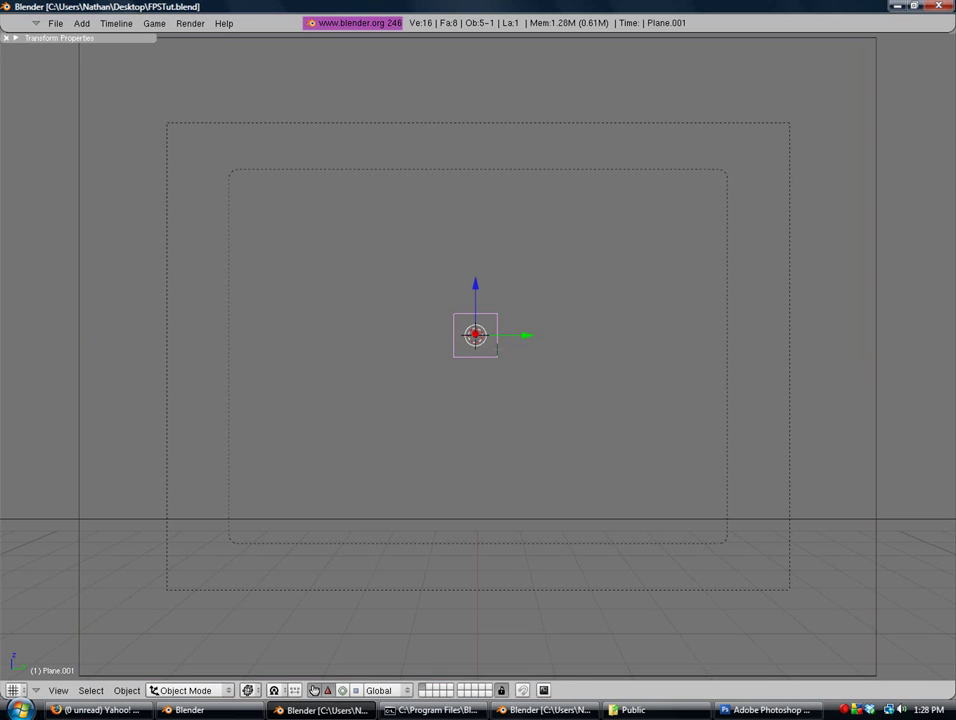
pyautogui.press('Tab')
pyautogui.hotkey('ctrl', 'Up')
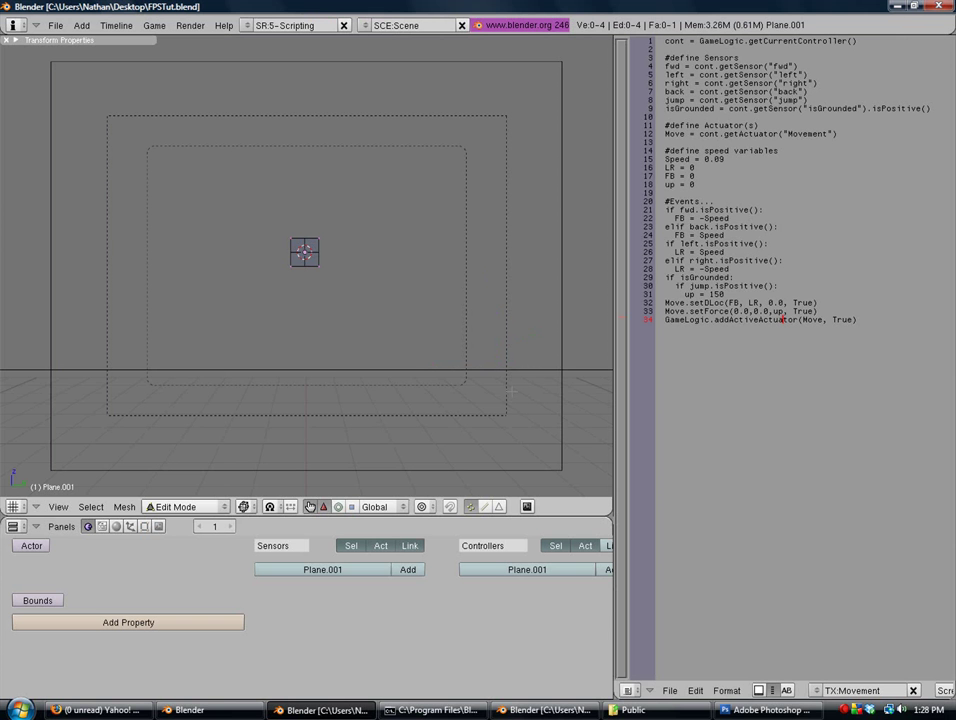
pyautogui.press('a')
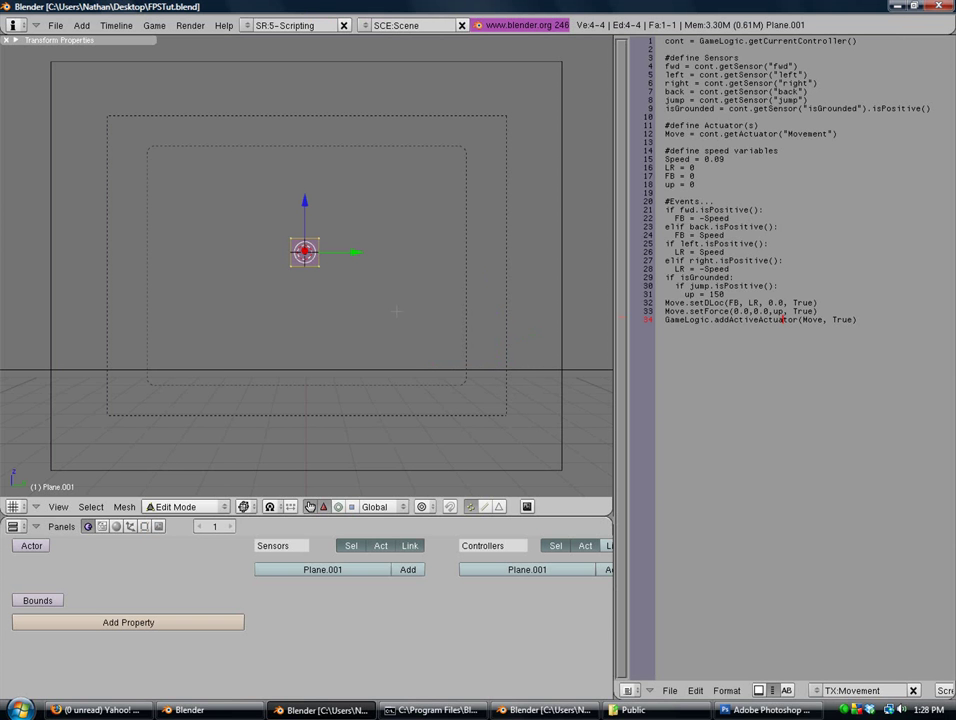
# Step: Change the script editor area into a UV/Image Editor
pyautogui.click(627, 690)
pyautogui.click(669, 616)
pyautogui.scroll(2, 755, 436)
pyautogui.scroll(-2, 755, 436)
pyautogui.scroll(1, 760, 455)
pyautogui.moveTo(755, 495)
pyautogui.mouseDown(button='middle')
pyautogui.moveTo(787, 489)
pyautogui.moveTo(770, 494)
pyautogui.mouseUp(button='middle')
pyautogui.click(703, 690)
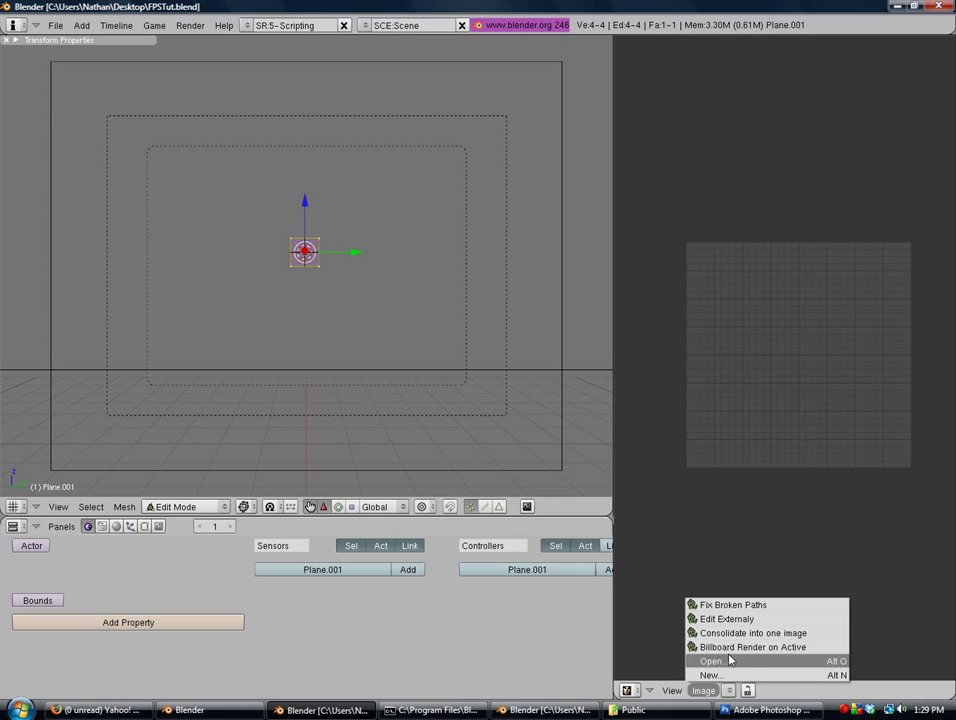
pyautogui.click(729, 660)
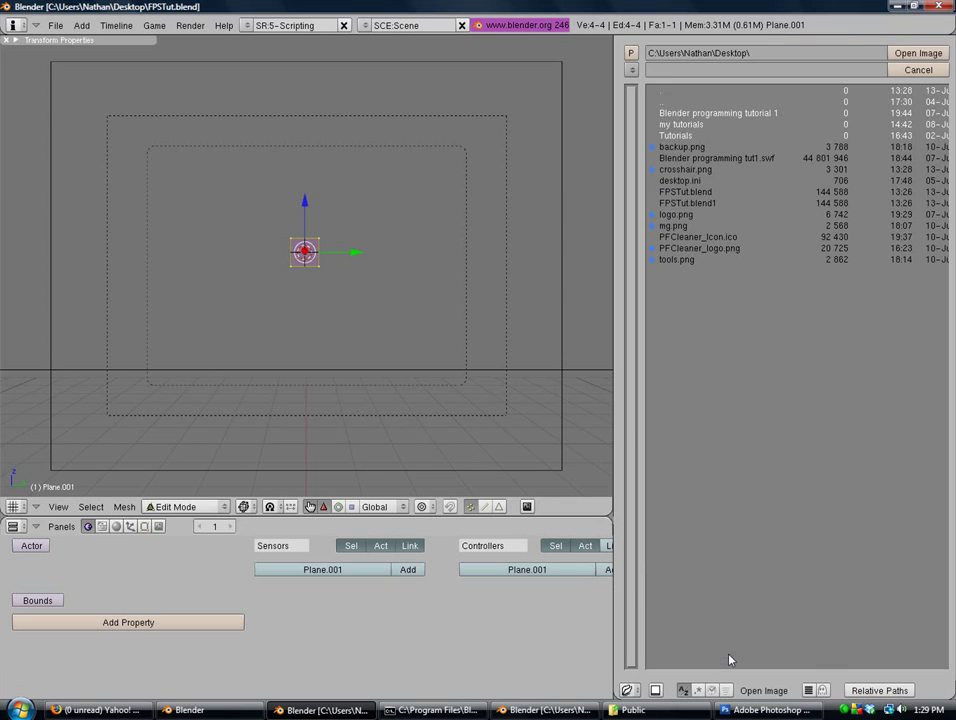
pyautogui.click(918, 70)
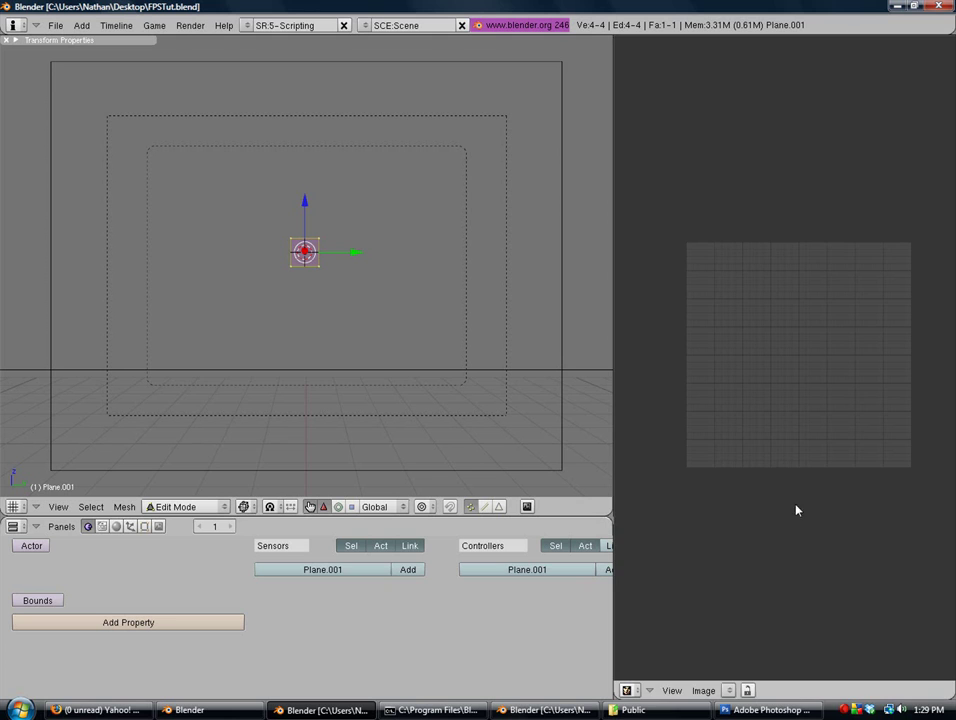
# Step: Open crosshair.png from the Desktop as the image for the selected plane's face
pyautogui.click(704, 690)
pyautogui.click(712, 661)
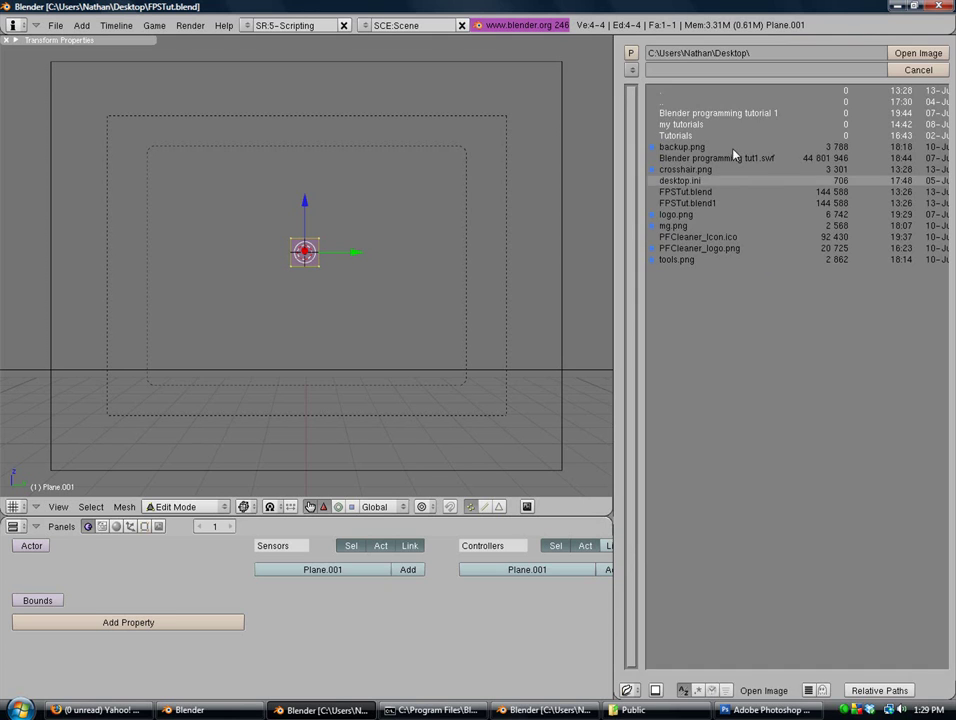
pyautogui.click(702, 170)
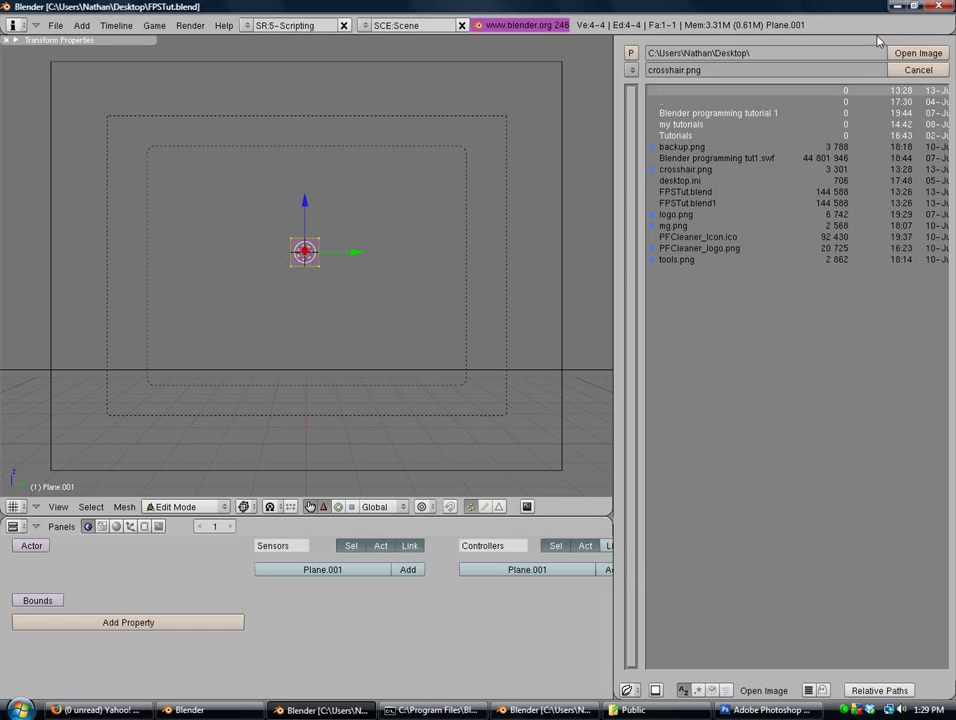
pyautogui.click(918, 53)
# Step: Switch the 3D viewport to textured shading to display the crosshair image on the plane
pyautogui.scroll(-3, 839, 344)
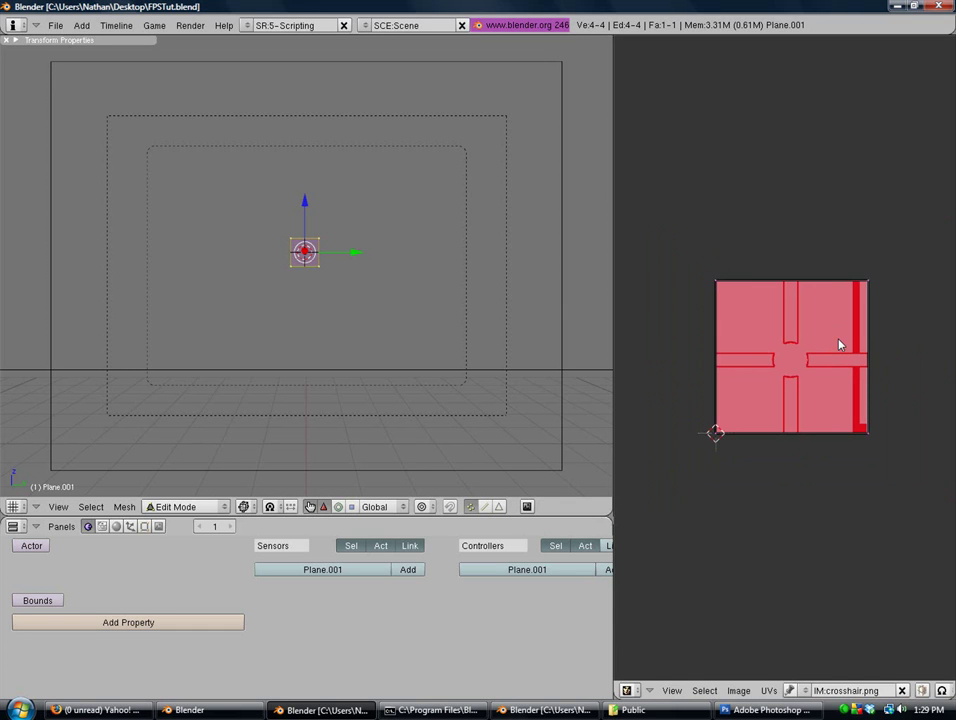
pyautogui.scroll(2, 839, 341)
pyautogui.scroll(2, 306, 300)
pyautogui.click(243, 506)
pyautogui.click(265, 451)
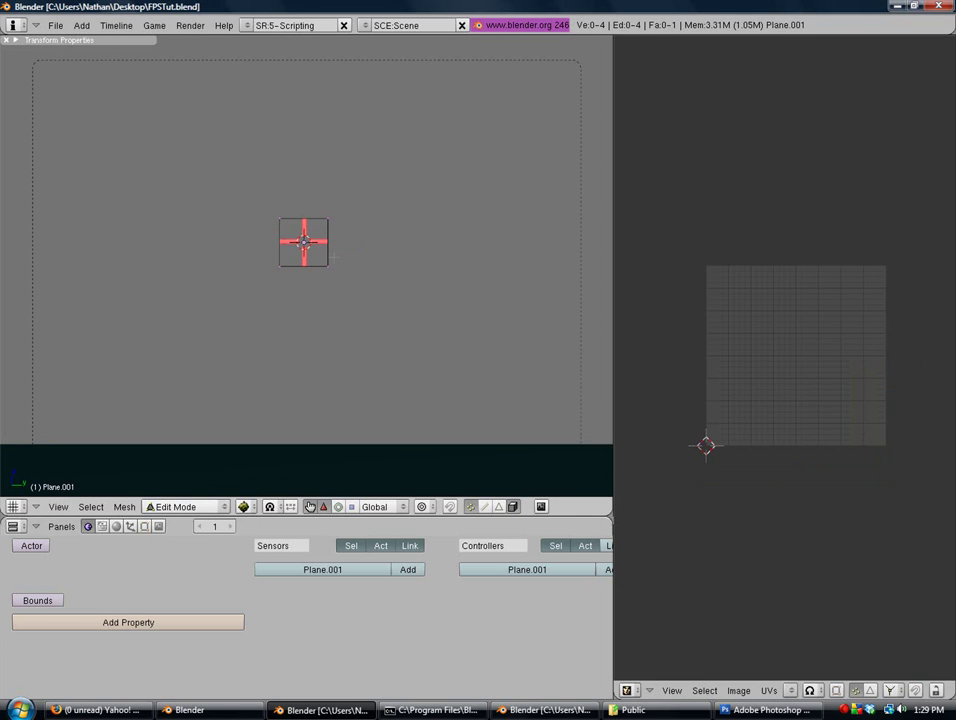
# Step: Examine the crosshair texture on the plane up close, with its vertices selected and deselected
pyautogui.press('a')
pyautogui.scroll(1, 334, 257)
pyautogui.press('a')
pyautogui.scroll(2, 294, 249)
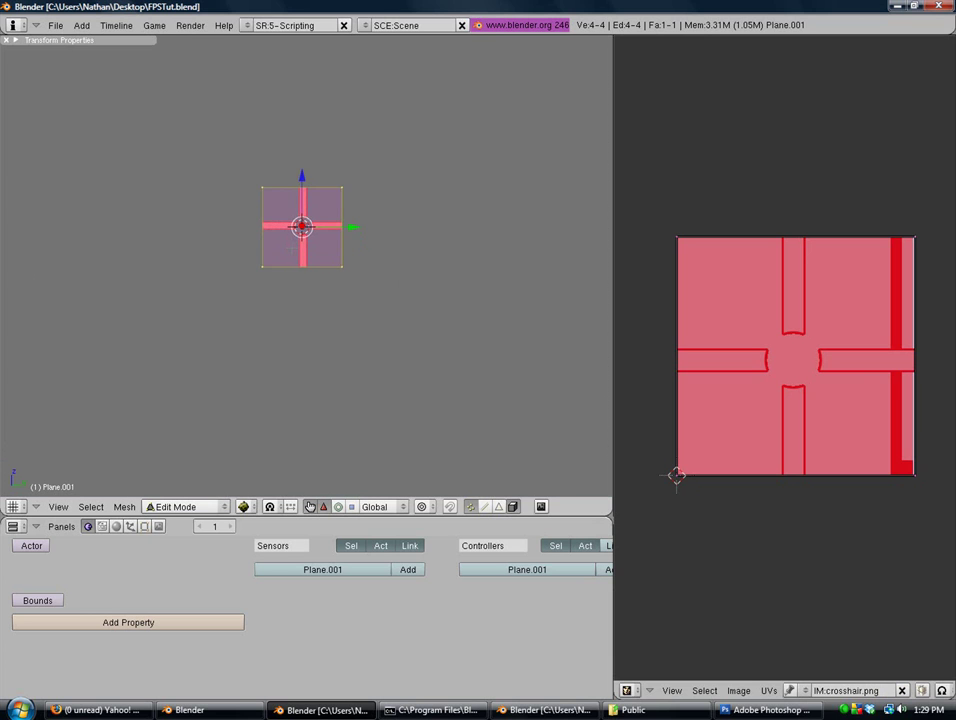
pyautogui.scroll(3, 284, 245)
pyautogui.press('Tab')
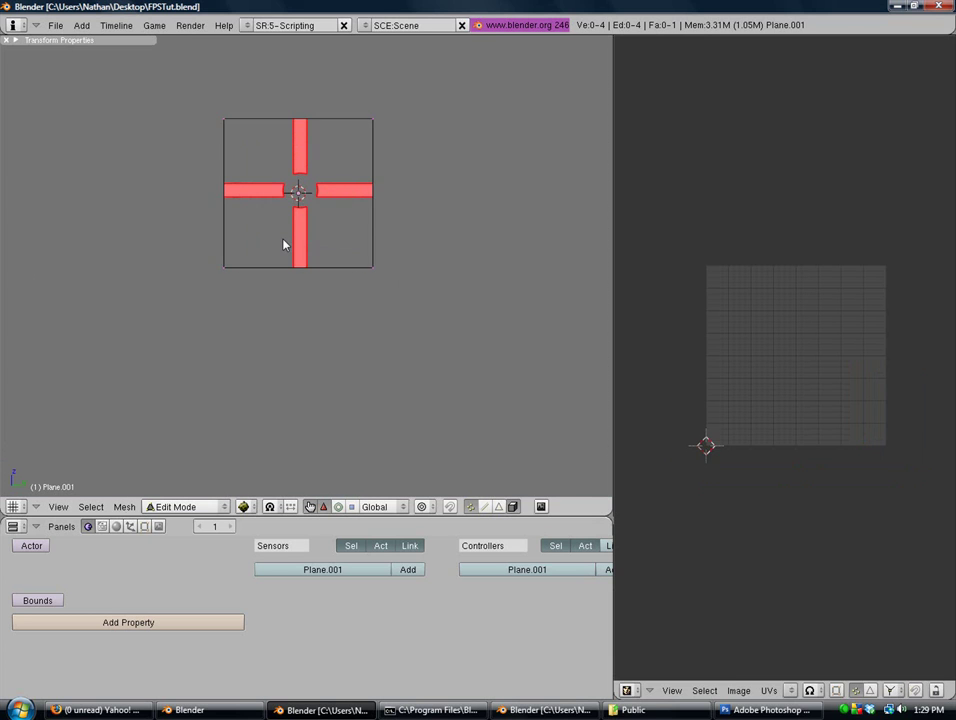
# Step: Return the crosshair plane to Object Mode, switch the viewport to wireframe and select the plane
pyautogui.press('a')
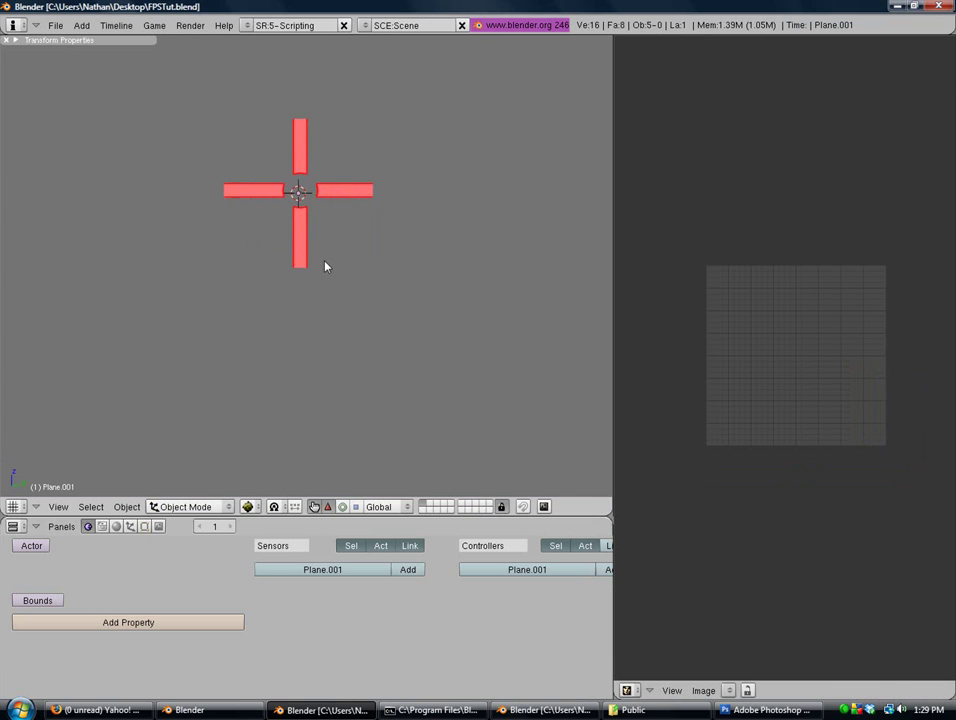
pyautogui.scroll(-2, 324, 265)
pyautogui.scroll(-3, 313, 278)
pyautogui.hotkey('alt', 'z')
pyautogui.rightClick(310, 266)
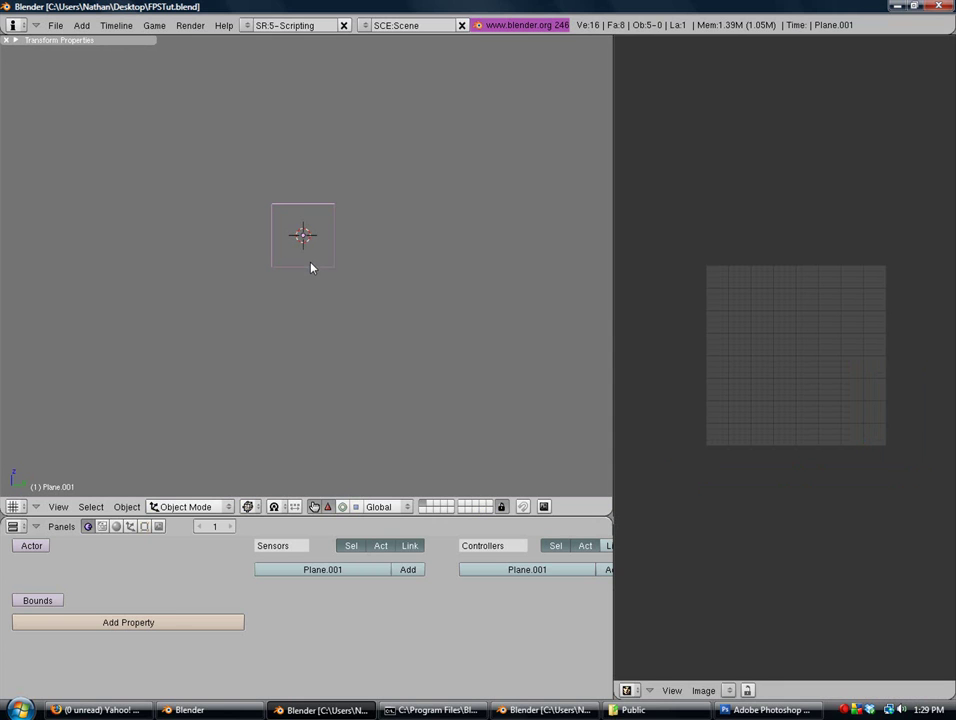
# Step: Examine the crosshair plane's editing settings, including the UV Calculation and Texture Face options for its selected face
pyautogui.click(142, 528)
pyautogui.moveTo(529, 620); pyautogui.dragTo(226, 655, button='middle')
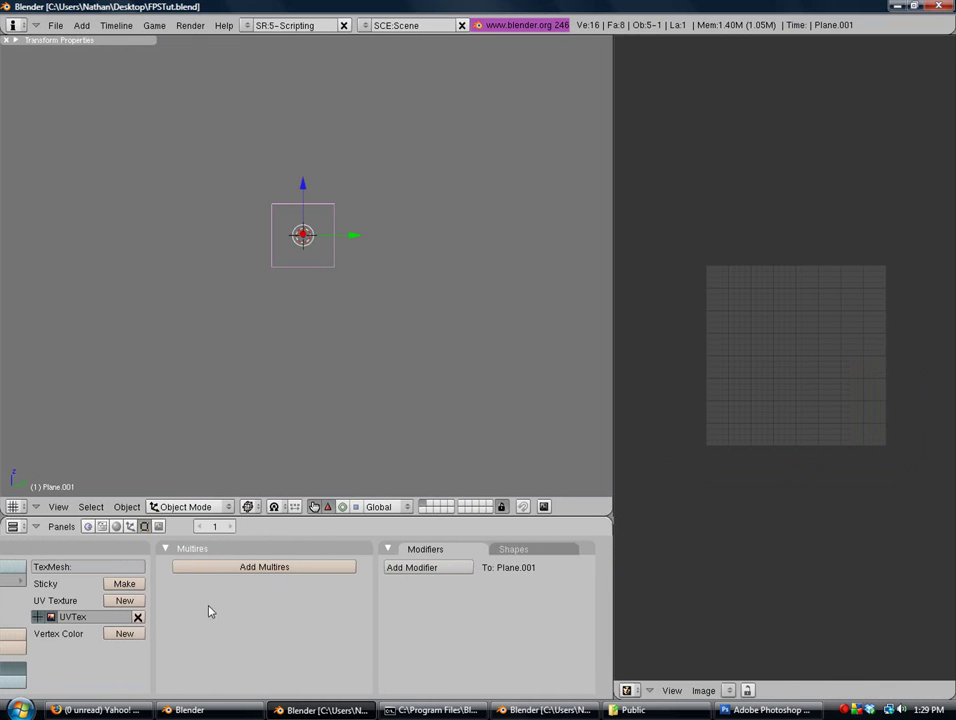
pyautogui.press('Tab')
pyautogui.press('a')
pyautogui.moveTo(497, 672); pyautogui.dragTo(308, 663, button='middle')
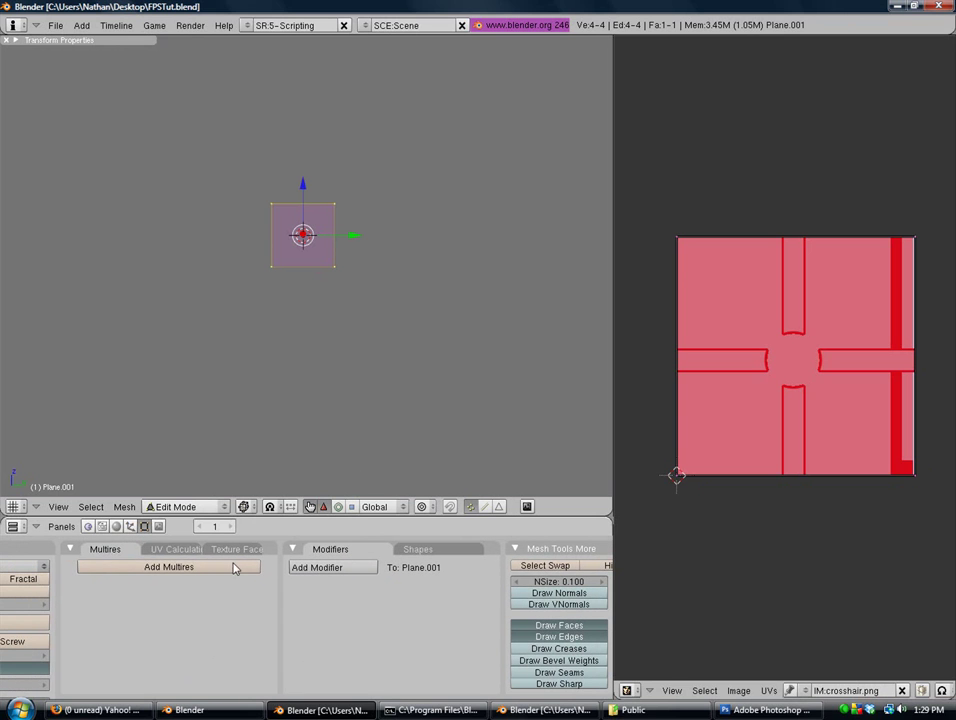
pyautogui.click(190, 548)
pyautogui.click(221, 551)
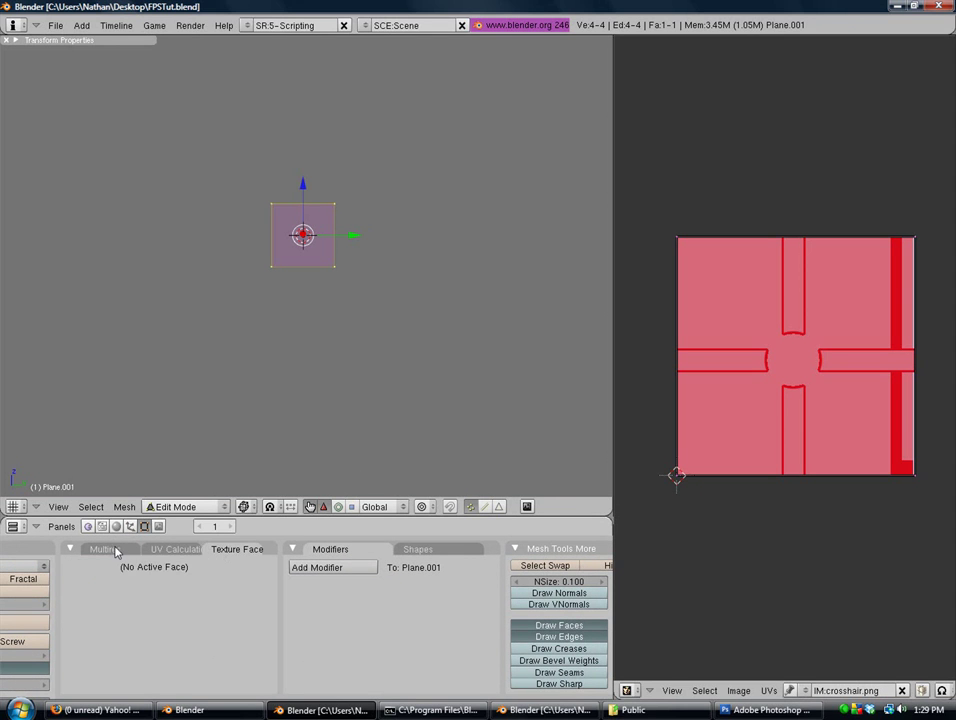
pyautogui.click(114, 550)
pyautogui.moveTo(166, 659); pyautogui.dragTo(551, 653, button='middle')
pyautogui.press('Tab')
# Step: Look through the camera and switch the 3D viewport to textured shading
pyautogui.press('KP_0')
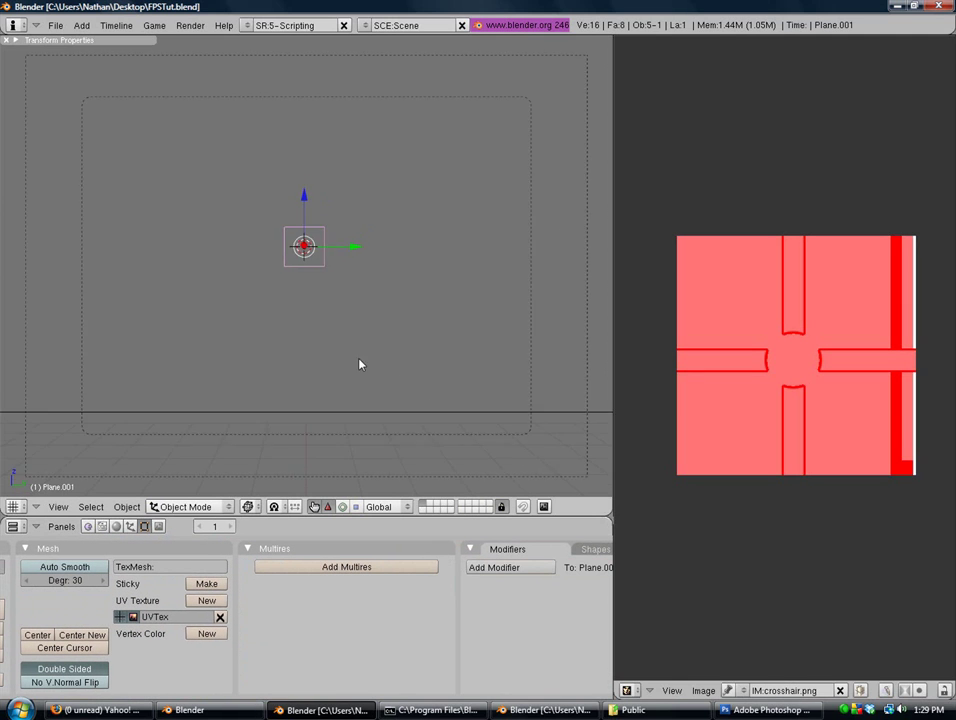
pyautogui.click(249, 507)
pyautogui.click(284, 438)
pyautogui.click(284, 439)
pyautogui.click(251, 507)
pyautogui.click(270, 437)
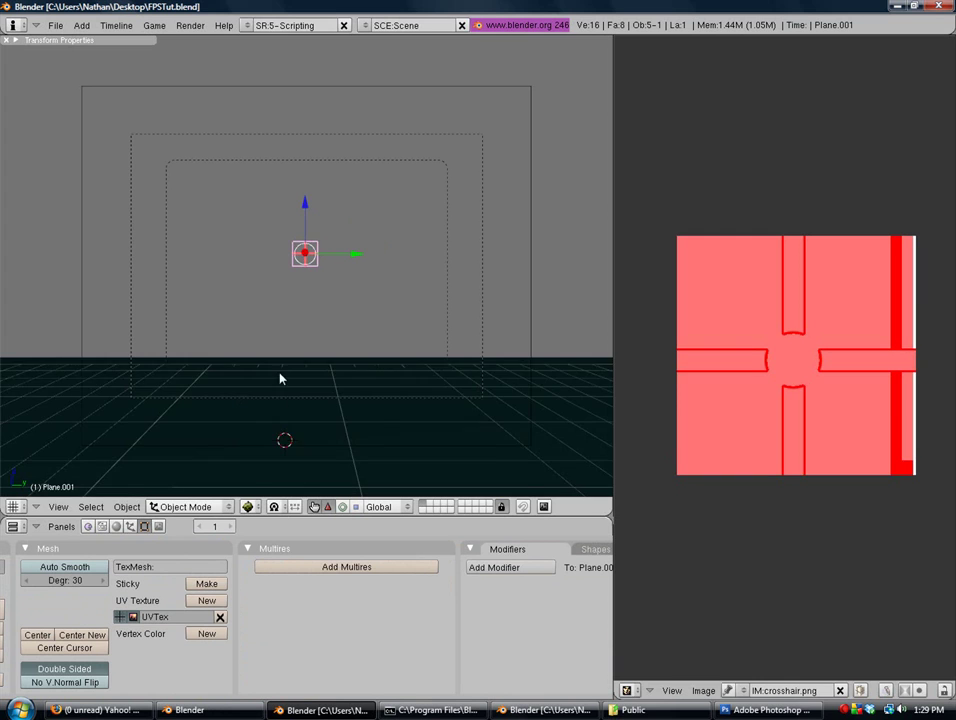
# Step: Test-run the game in a maximized 3D viewport and inspect the crosshair plane's position in front of the camera
pyautogui.scroll(4, 288, 342)
pyautogui.hotkey('ctrl', 'Up')
pyautogui.press('p')
pyautogui.scroll(-3, 288, 342)
pyautogui.moveTo(452, 393); pyautogui.dragTo(655, 436, button='middle')
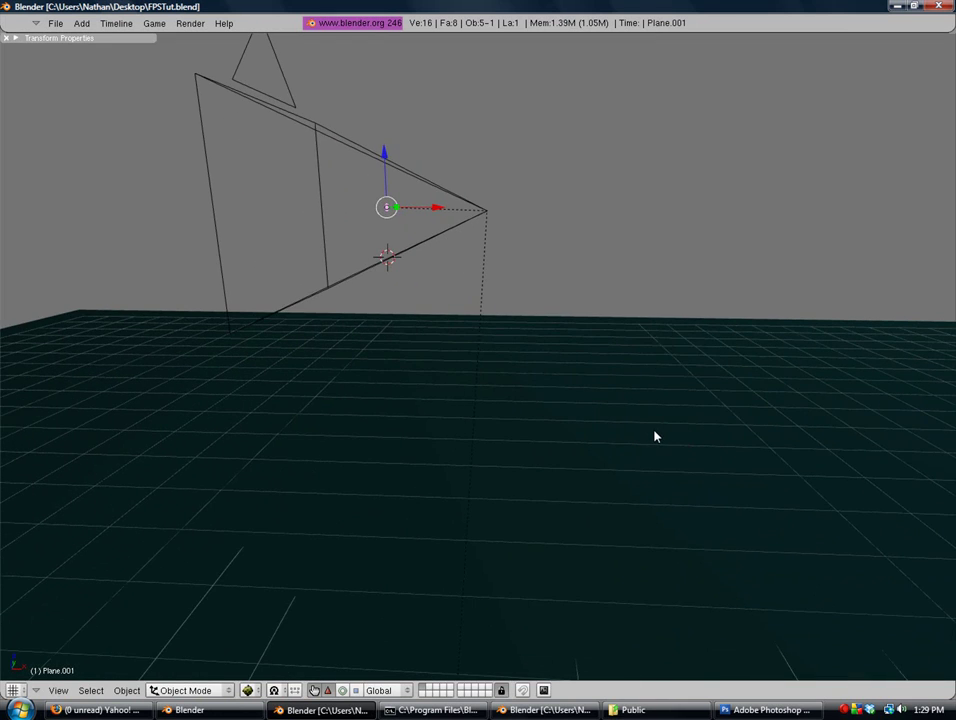
# Step: Select the camera in wireframe display and look through it in the maximized 3D viewport
pyautogui.hotkey('ctrl', 'Up')
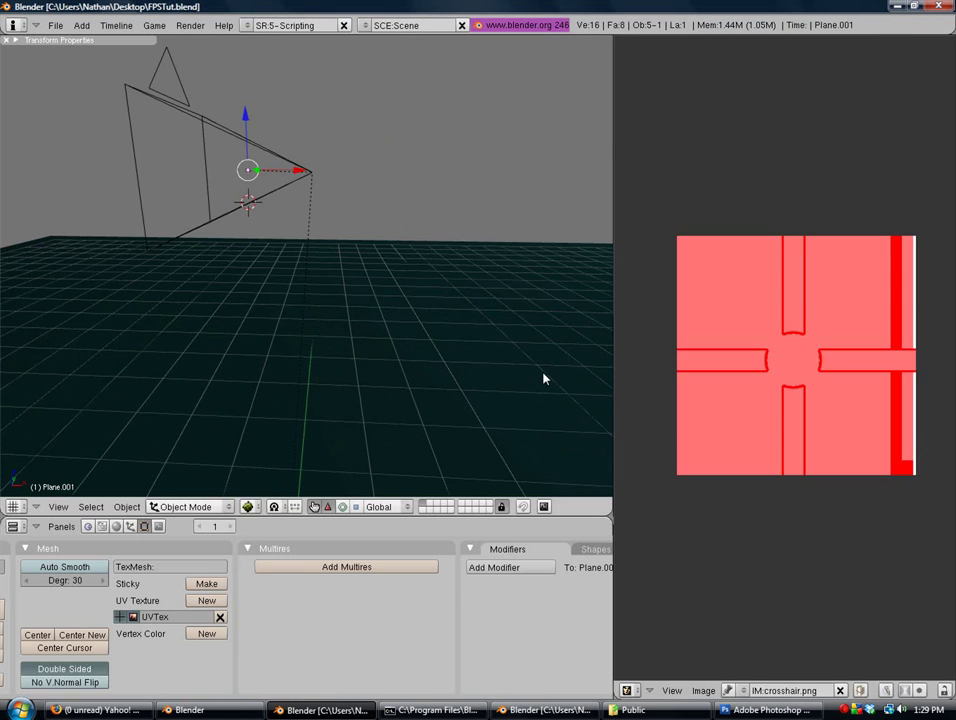
pyautogui.hotkey('ctrl', 'Up')
pyautogui.press('KP_0')
pyautogui.moveTo(574, 347); pyautogui.dragTo(514, 282, button='middle')
pyautogui.hotkey('ctrl', 'Up')
pyautogui.hotkey('ctrl', 'Up')
pyautogui.press('KP_0')
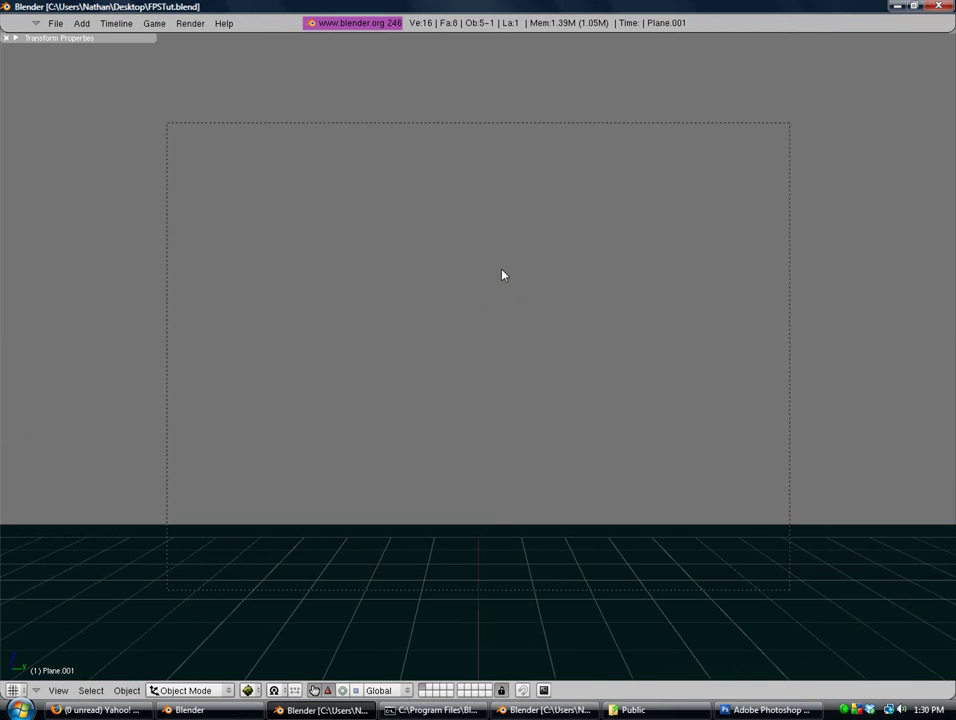
pyautogui.moveTo(514, 237); pyautogui.dragTo(578, 329, button='middle')
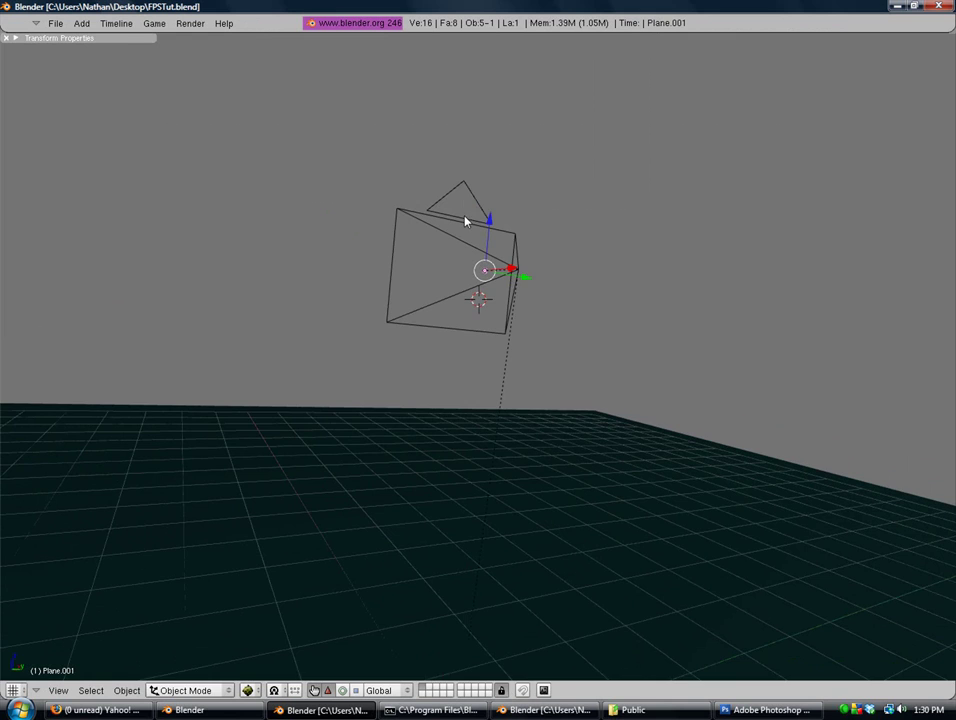
pyautogui.press('z')
pyautogui.rightClick(425, 214)
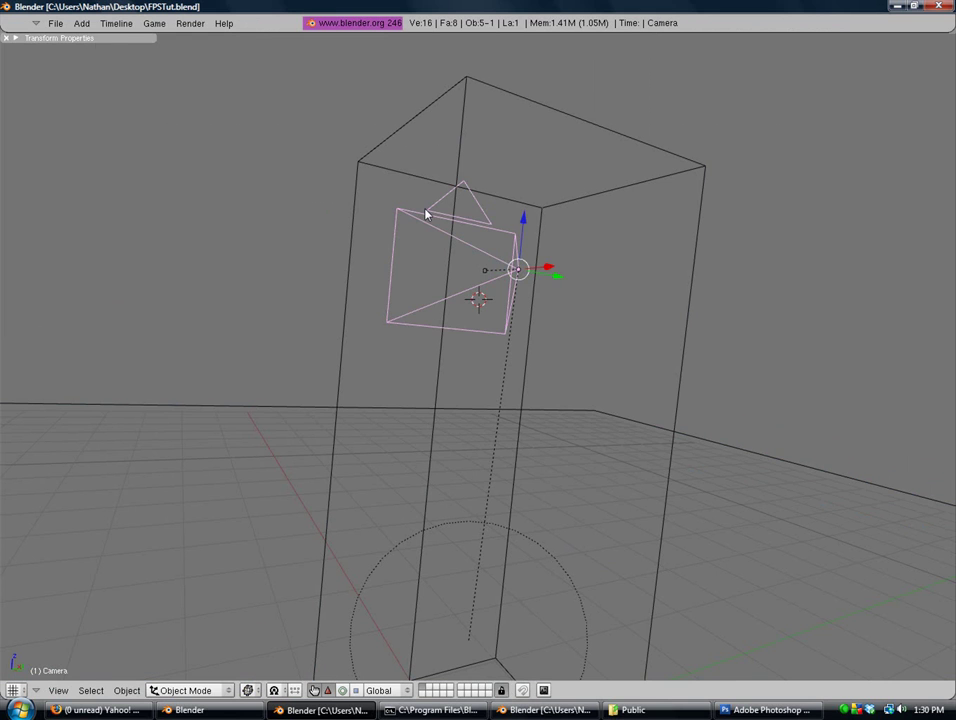
pyautogui.press('KP_0')
pyautogui.scroll(3, 567, 297)
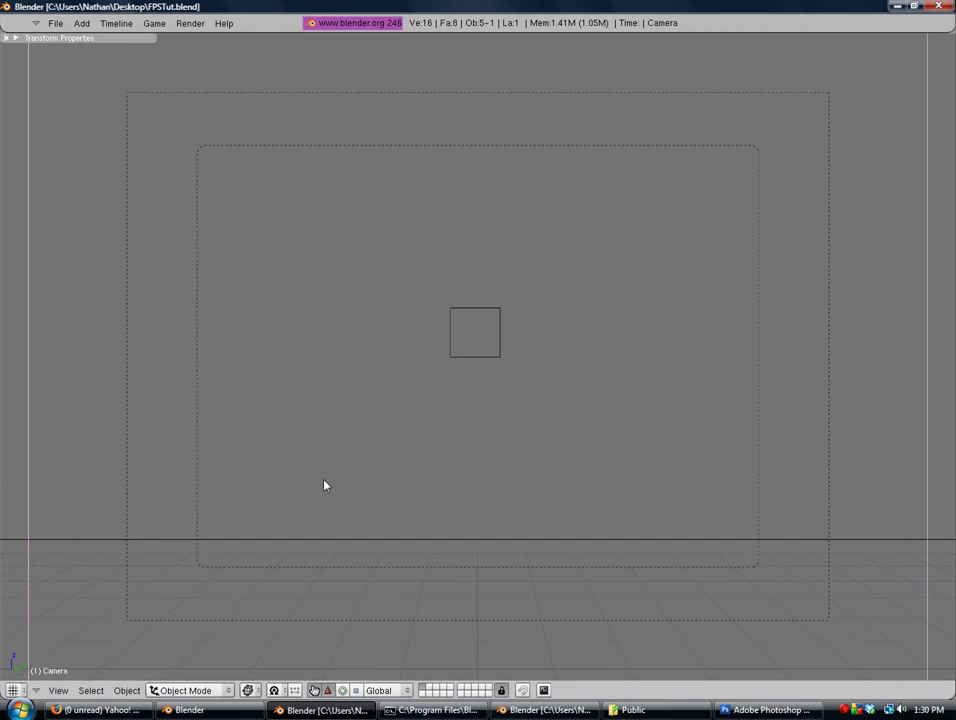
# Step: Display the camera view with textured shading and save the blend file
pyautogui.click(250, 689)
pyautogui.click(250, 689)
pyautogui.click(270, 620)
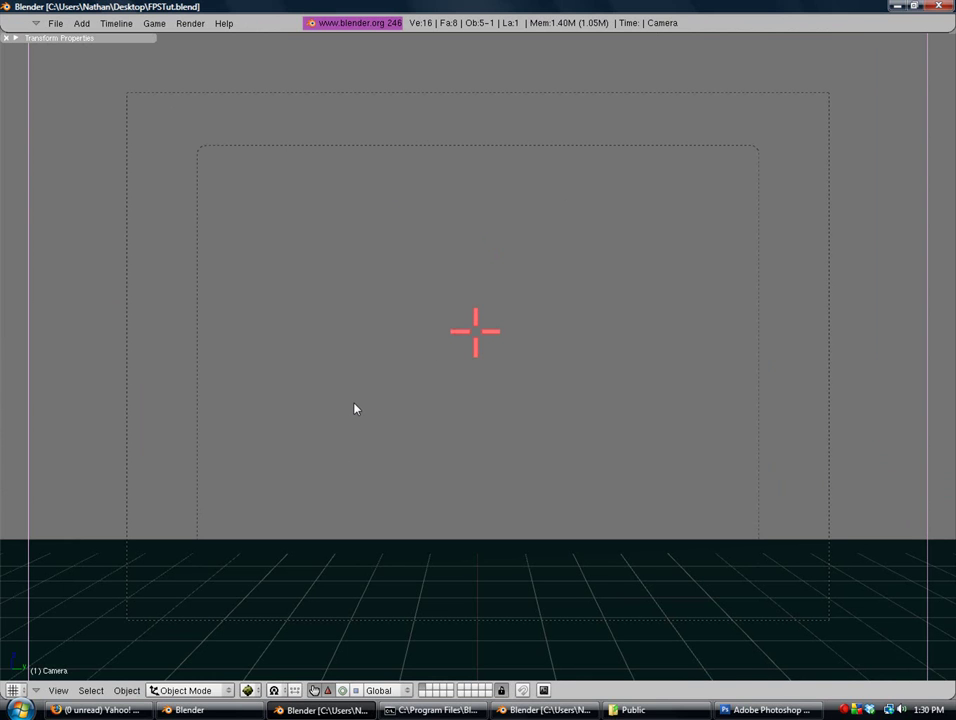
pyautogui.hotkey('ctrl', 's')
pyautogui.click(354, 408)
# Step: Run the game from the maximized camera view to test the crosshair, and exit it
pyautogui.hotkey('ctrl', 'Up')
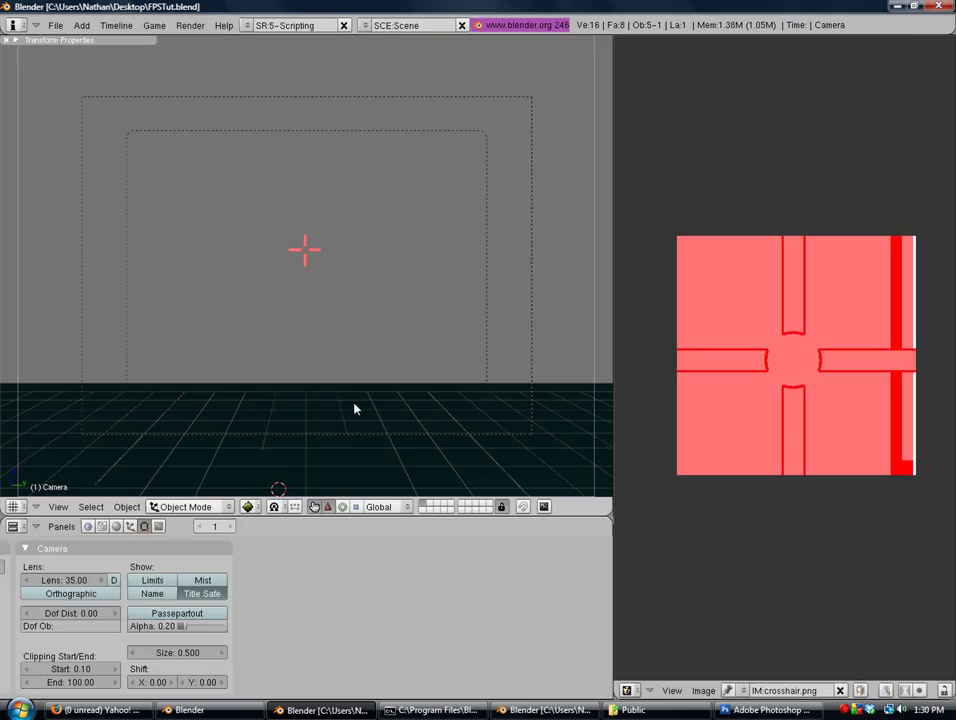
pyautogui.hotkey('ctrl', 'Up')
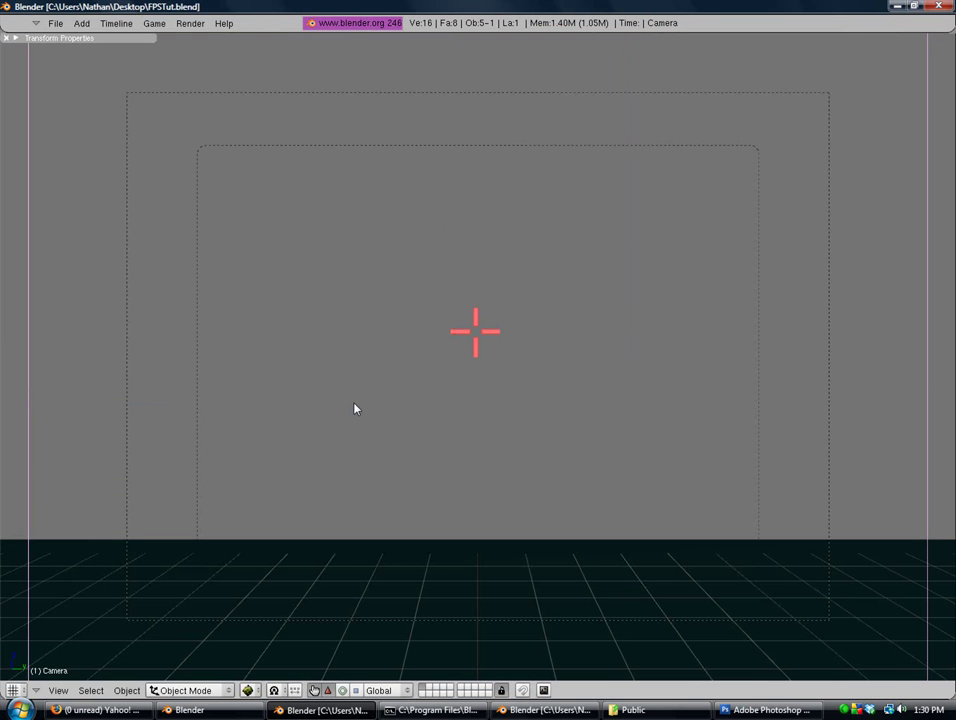
pyautogui.press('p')
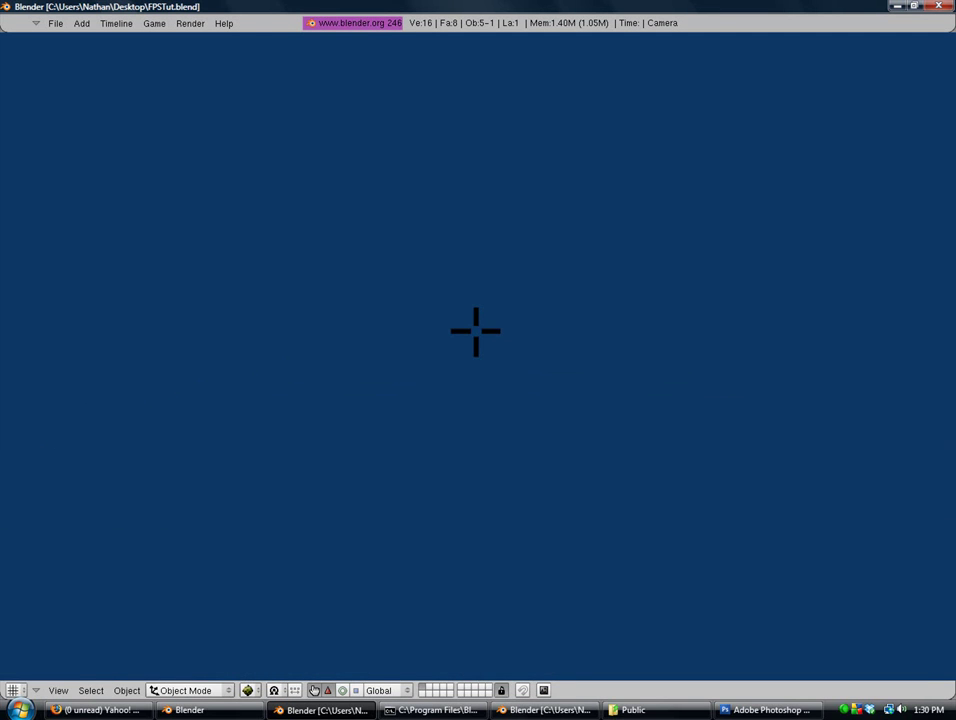
pyautogui.press('Escape')
# Step: Select the crosshair plane in wireframe display and enable the Actor and Ghost options in its logic settings
pyautogui.moveTo(464, 377); pyautogui.dragTo(718, 384, button='middle')
pyautogui.press('z')
pyautogui.scroll(3, 431, 305)
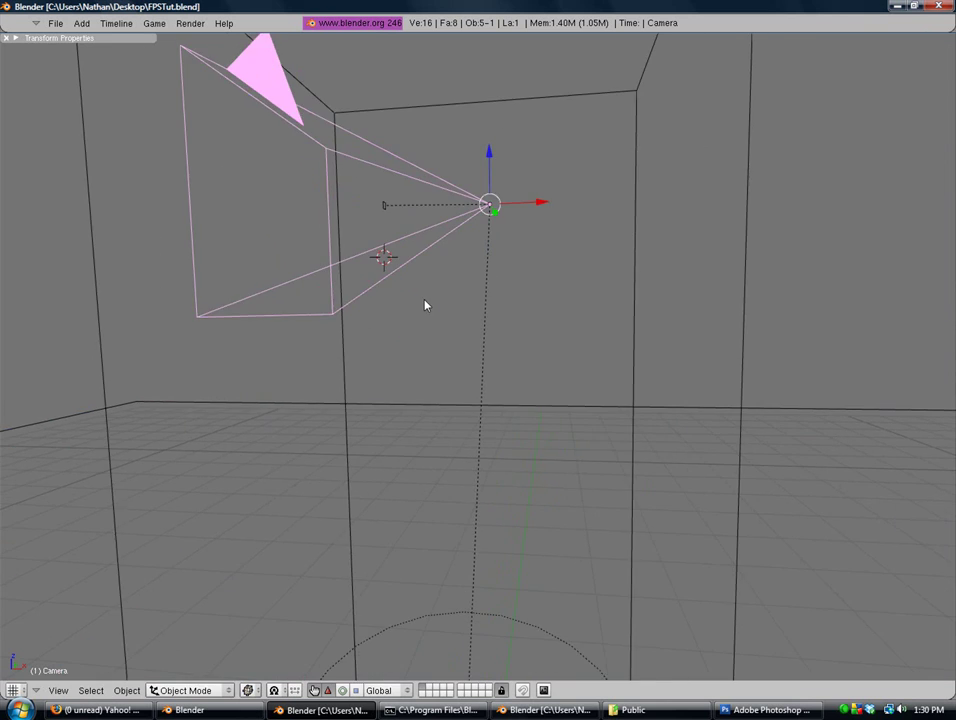
pyautogui.moveTo(430, 305); pyautogui.dragTo(384, 213, button='middle')
pyautogui.rightClick(390, 220)
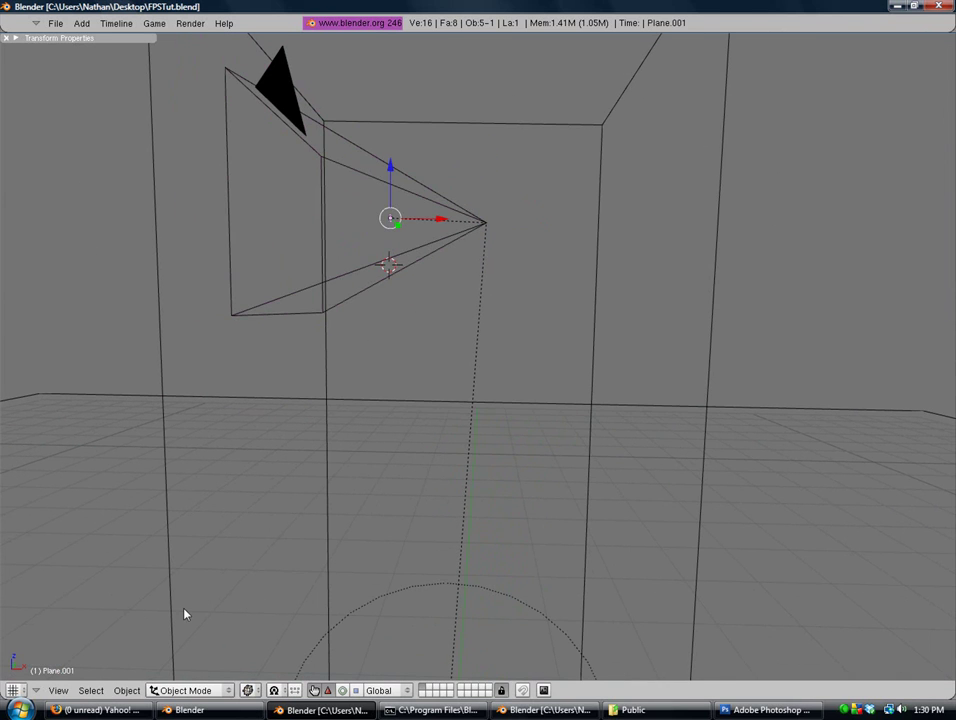
pyautogui.hotkey('ctrl', 'Up')
pyautogui.press('F4')
pyautogui.moveTo(225, 628); pyautogui.dragTo(363, 628, button='middle')
pyautogui.click(17, 549)
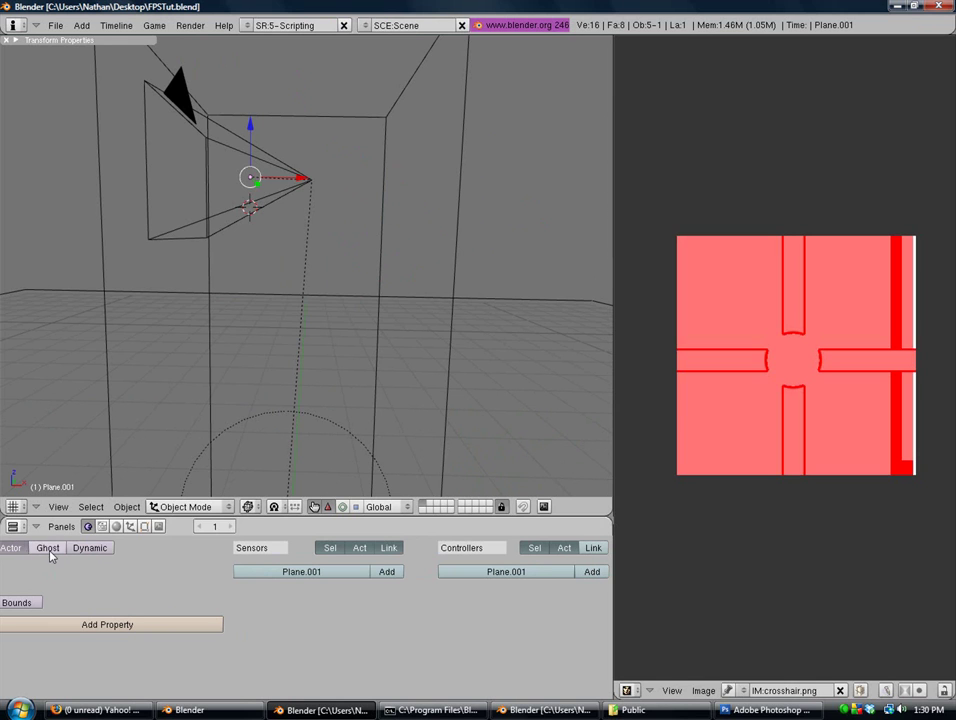
pyautogui.moveTo(233, 386); pyautogui.dragTo(211, 301, button='middle')
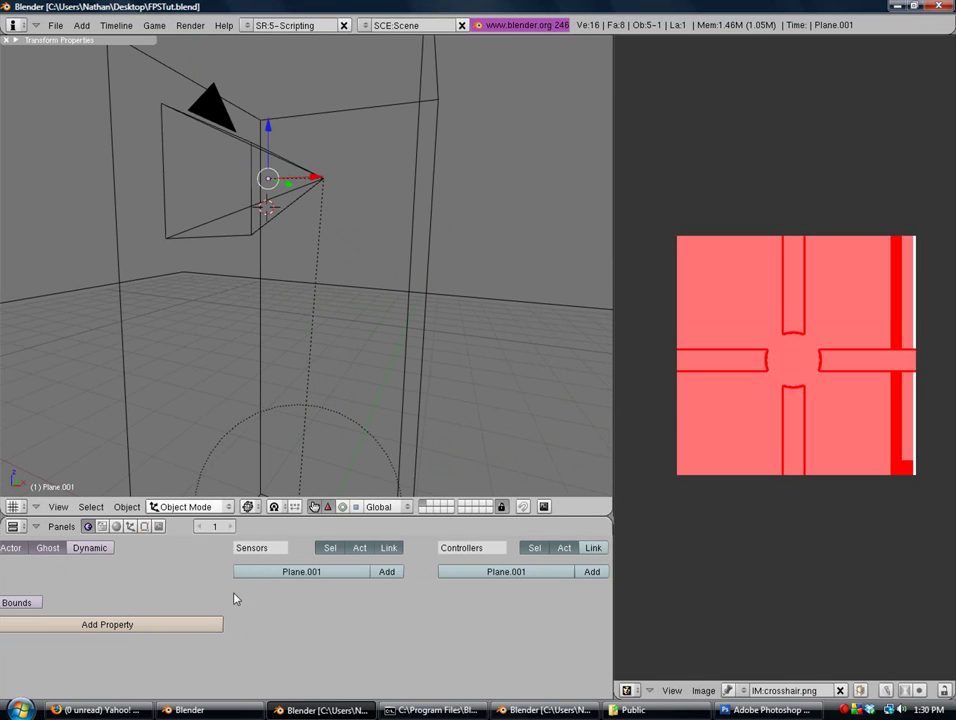
pyautogui.hscroll(3, 233, 586)
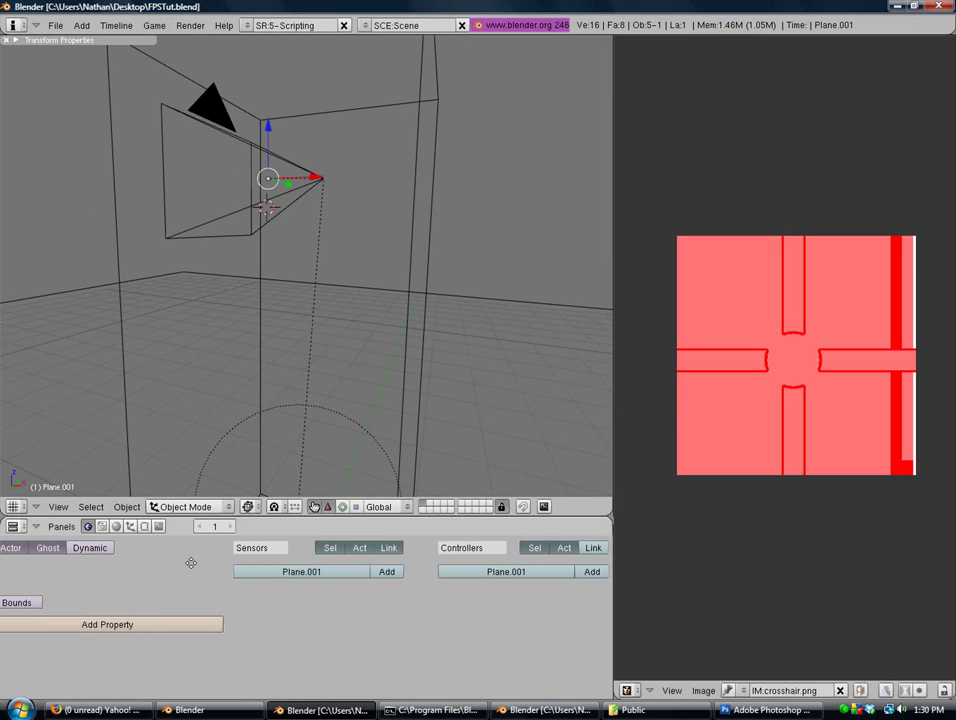
# Step: Pack the crosshair.png image into the blend file
pyautogui.click(704, 691)
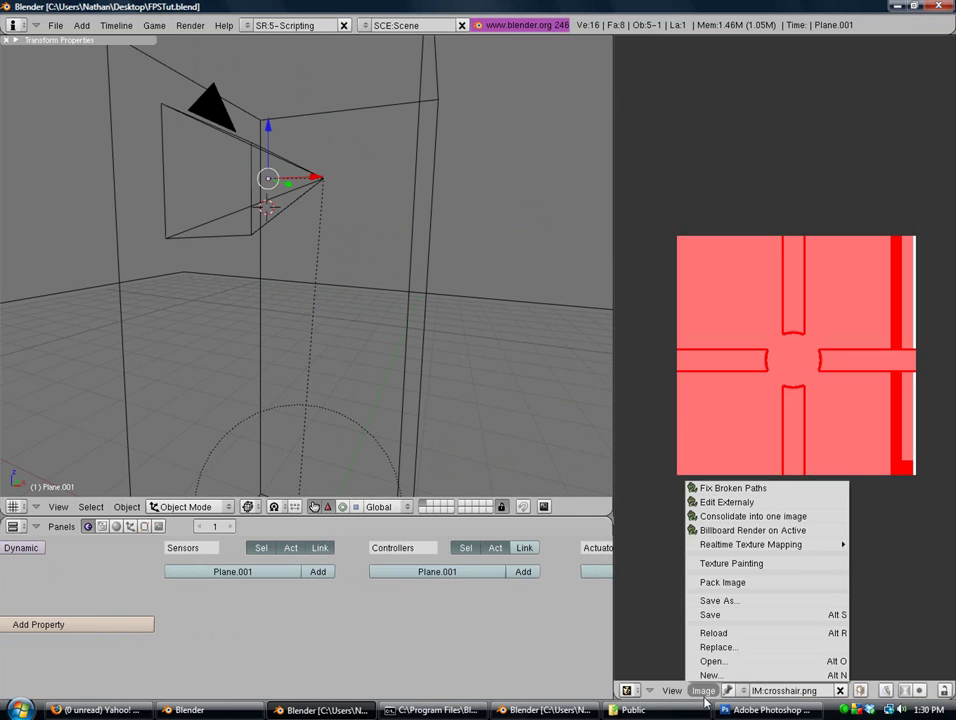
pyautogui.click(737, 581)
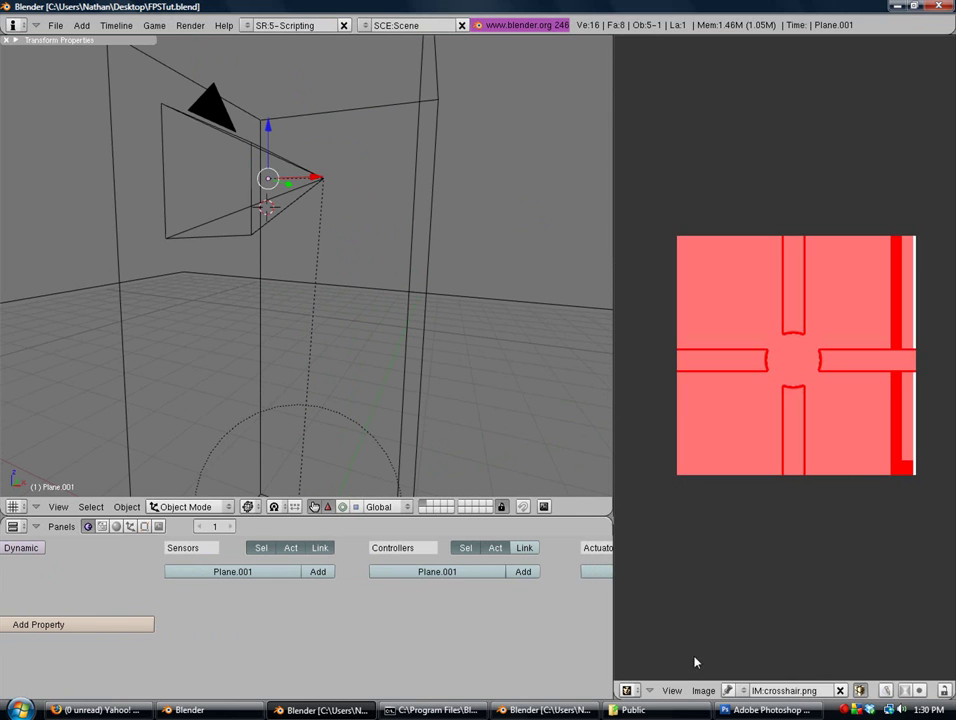
pyautogui.click(672, 690)
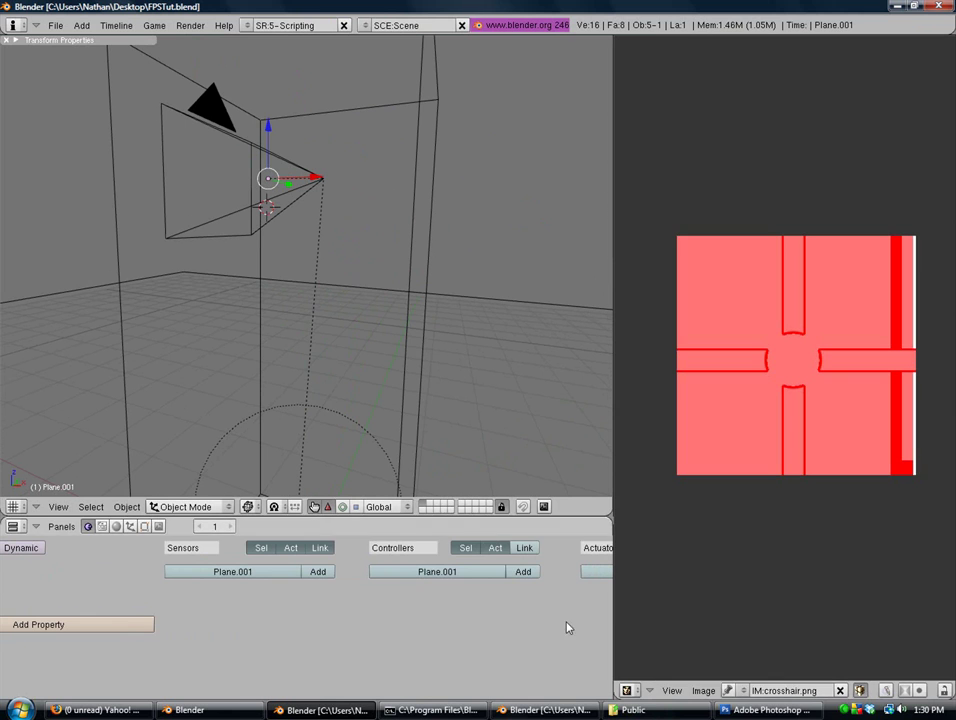
# Step: Show the maximized camera view with textured shading and run the game again with the Ghost crosshair plane
pyautogui.hotkey('ctrl', 'Up')
pyautogui.press('KP_0')
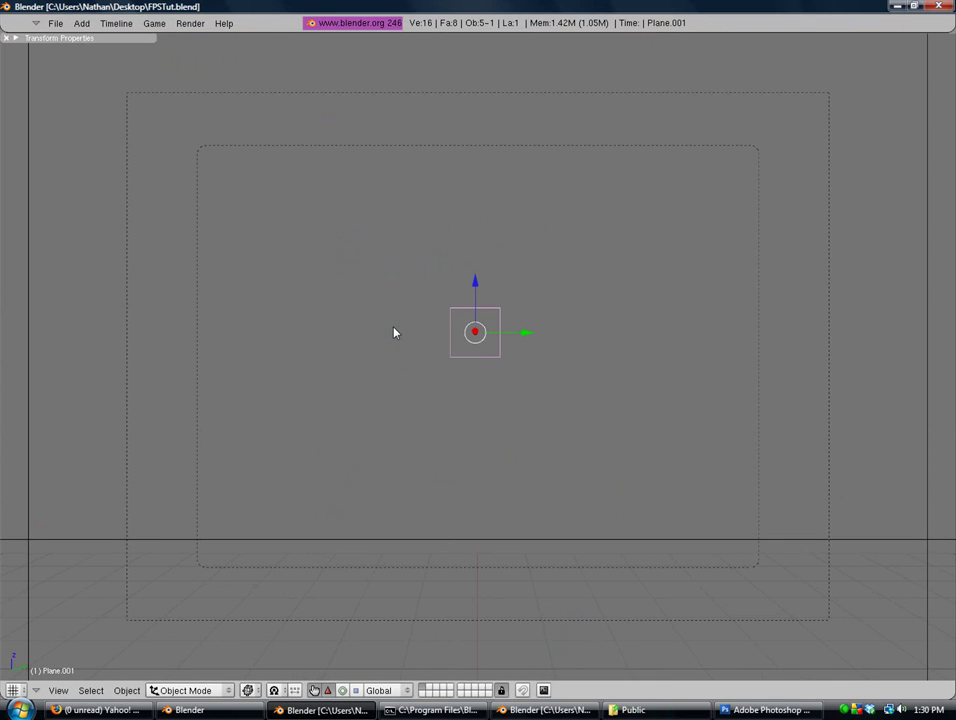
pyautogui.click(248, 690)
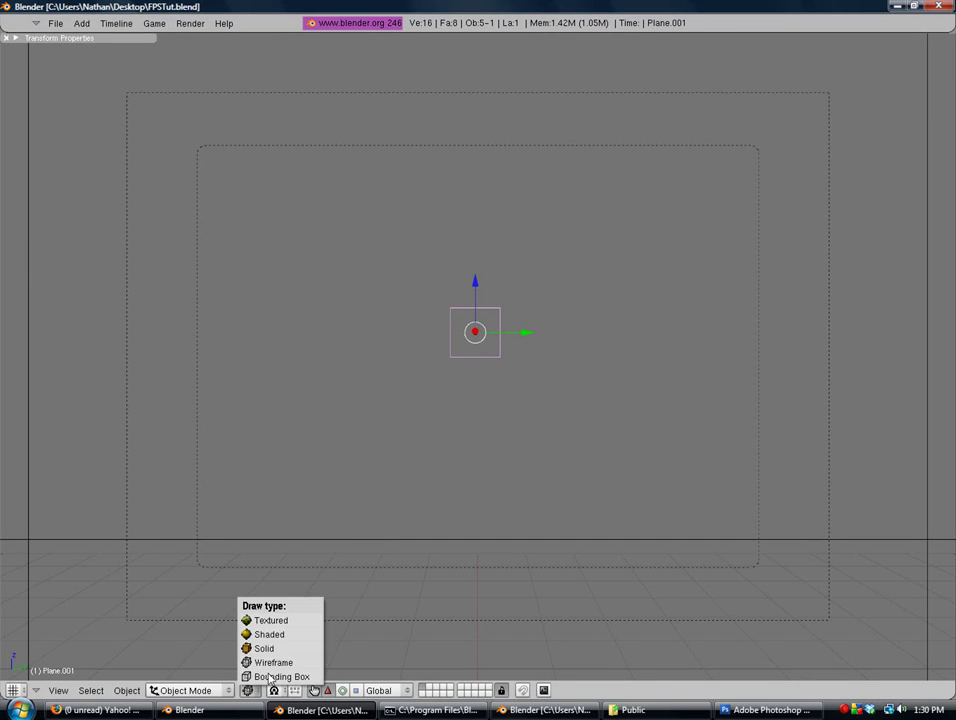
pyautogui.click(289, 624)
pyautogui.press('p')
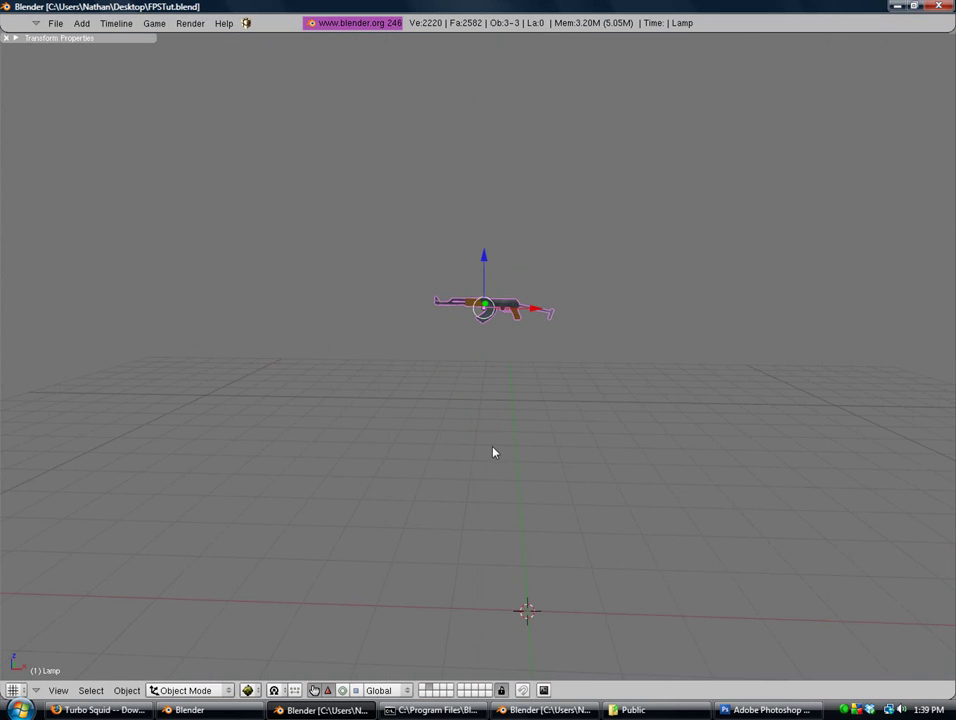
# Step: Examine the rifle model from above and from the side in wireframe, with its body mesh selected
pyautogui.scroll(5, 493, 451)
pyautogui.keyDown('shift'); pyautogui.moveTo(529, 312); pyautogui.dragTo(505, 554, button='middle'); pyautogui.keyUp('shift')
pyautogui.scroll(3, 514, 405)
pyautogui.press('KP_7')
pyautogui.press('KP_7')
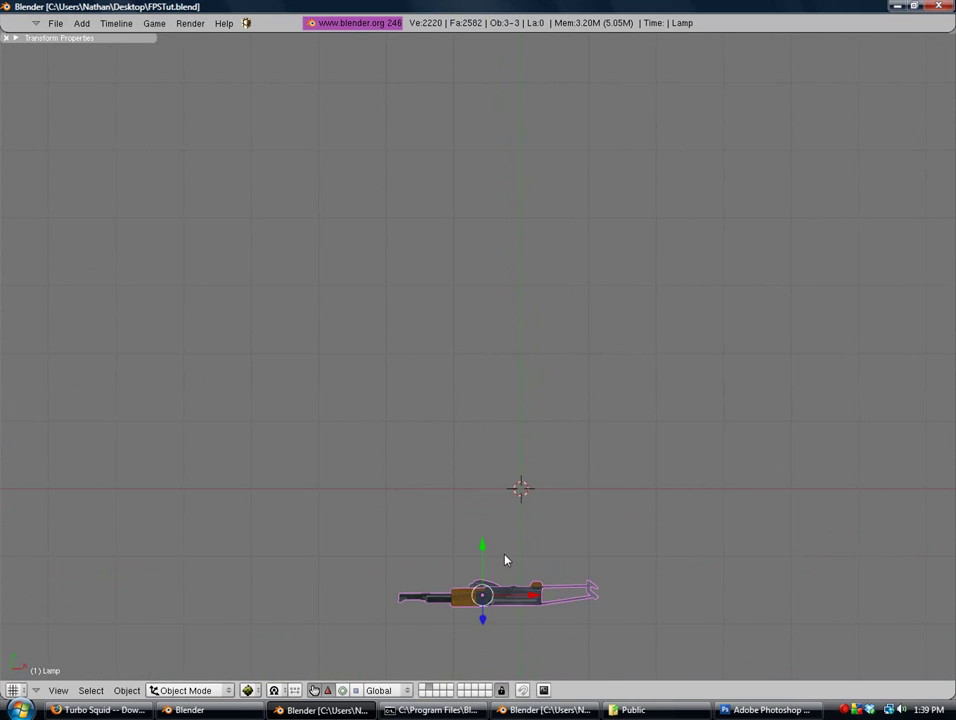
pyautogui.rightClick(518, 597)
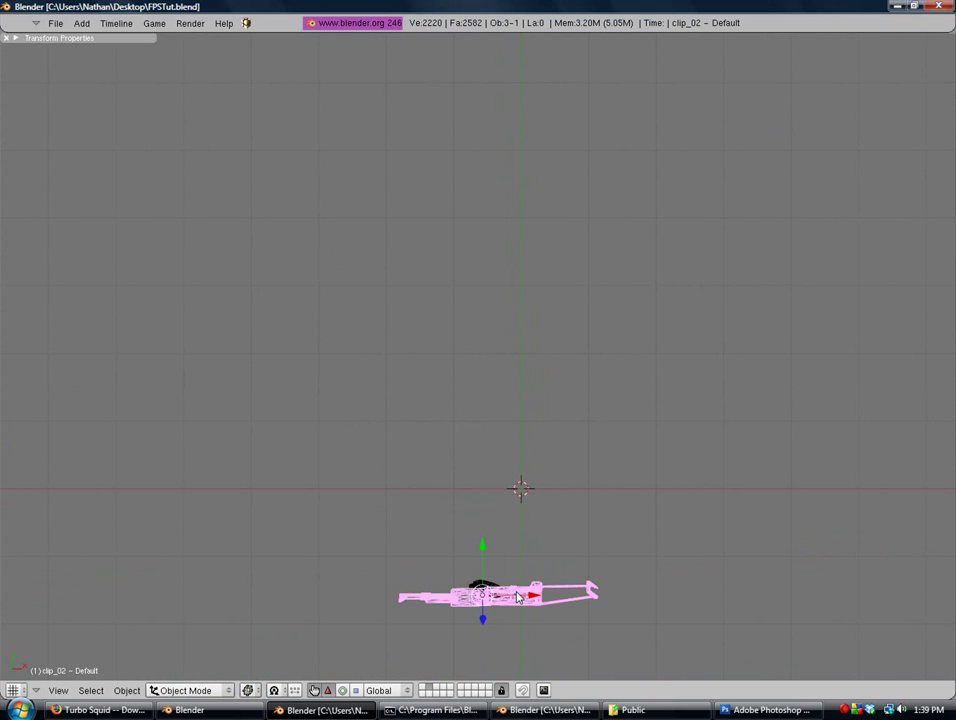
pyautogui.moveTo(518, 597); pyautogui.dragTo(463, 267, button='middle')
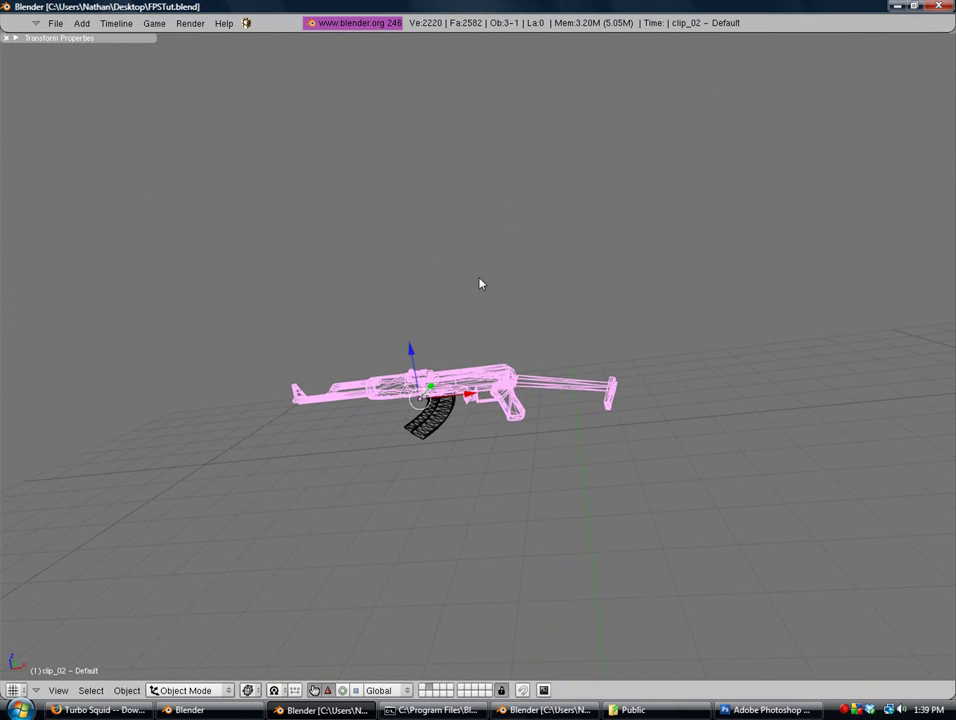
# Step: Box-select all parts of the rifle, and select its magazine alone
pyautogui.press('a')
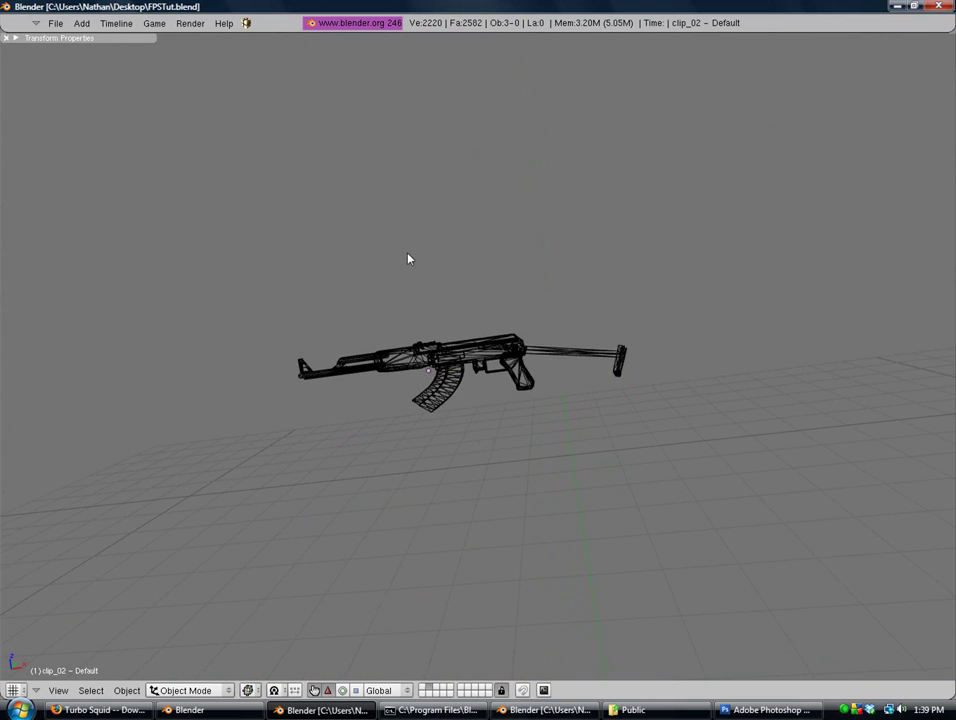
pyautogui.press('b')
pyautogui.moveTo(423, 341); pyautogui.dragTo(610, 403)
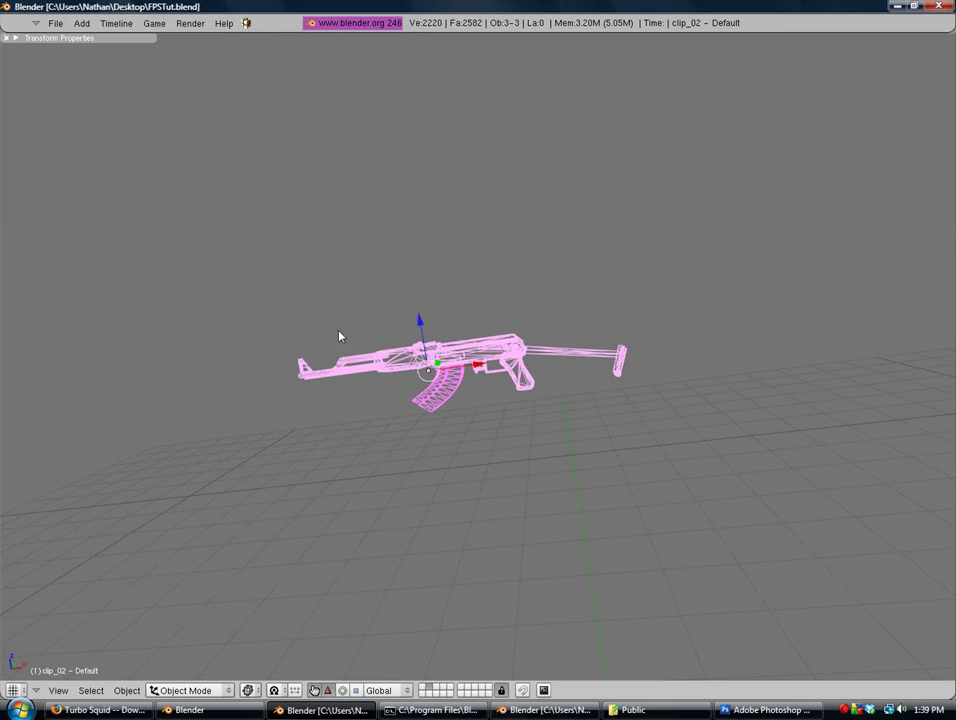
pyautogui.moveTo(392, 350); pyautogui.dragTo(437, 330, button='middle')
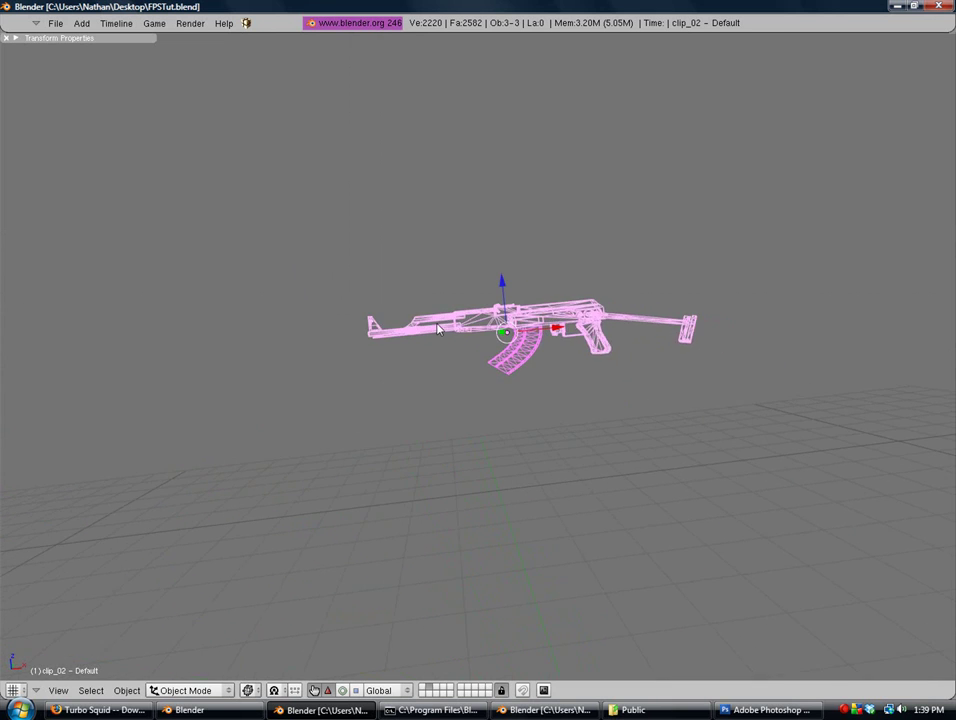
pyautogui.rightClick(524, 357)
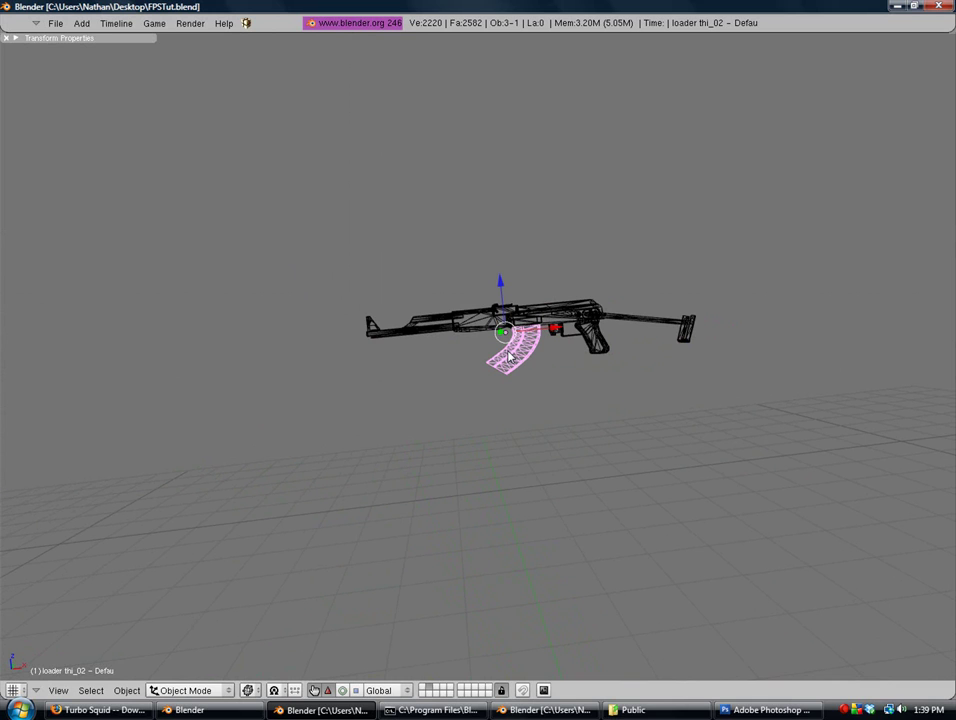
# Step: Duplicate the rifle's magazine and place the copy above the rear of the rifle
pyautogui.hotkey('shift', 'd')
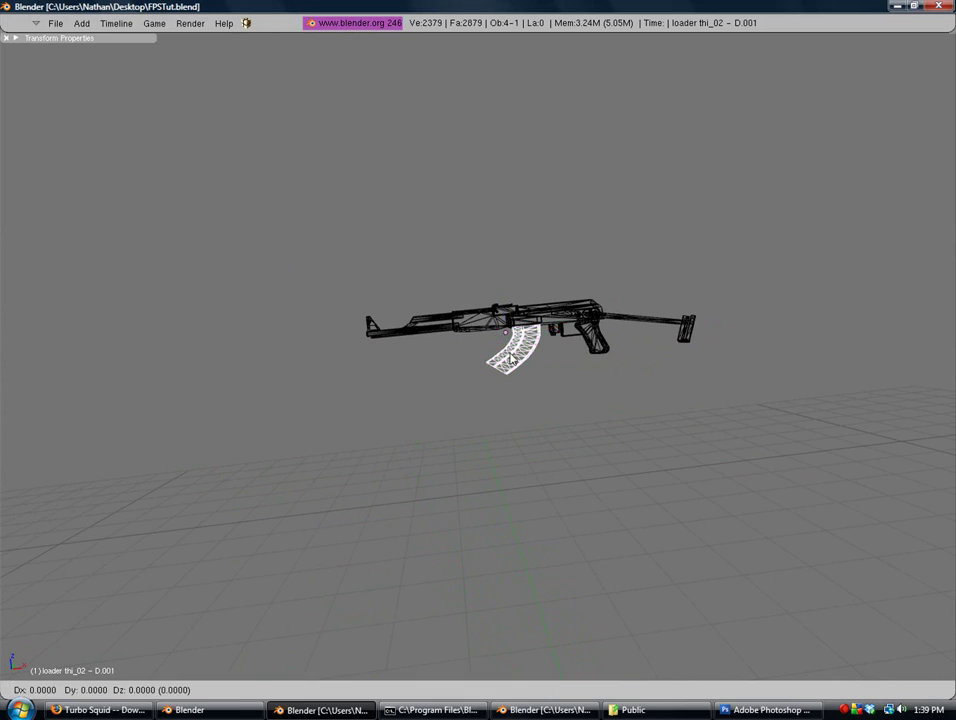
pyautogui.click(631, 253)
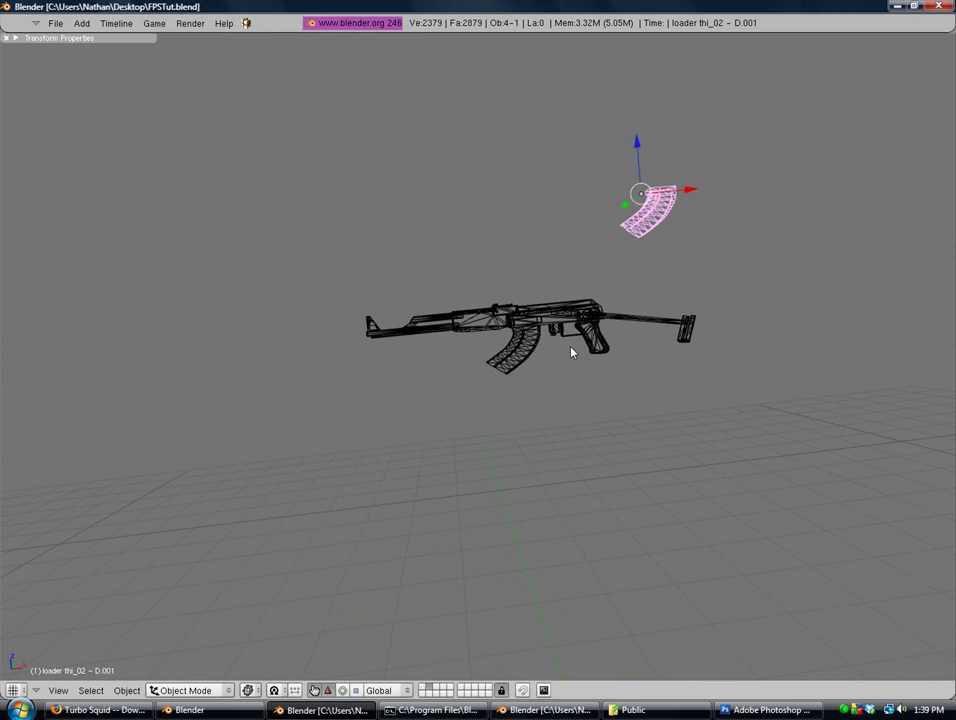
pyautogui.moveTo(534, 383); pyautogui.dragTo(521, 383, button='middle')
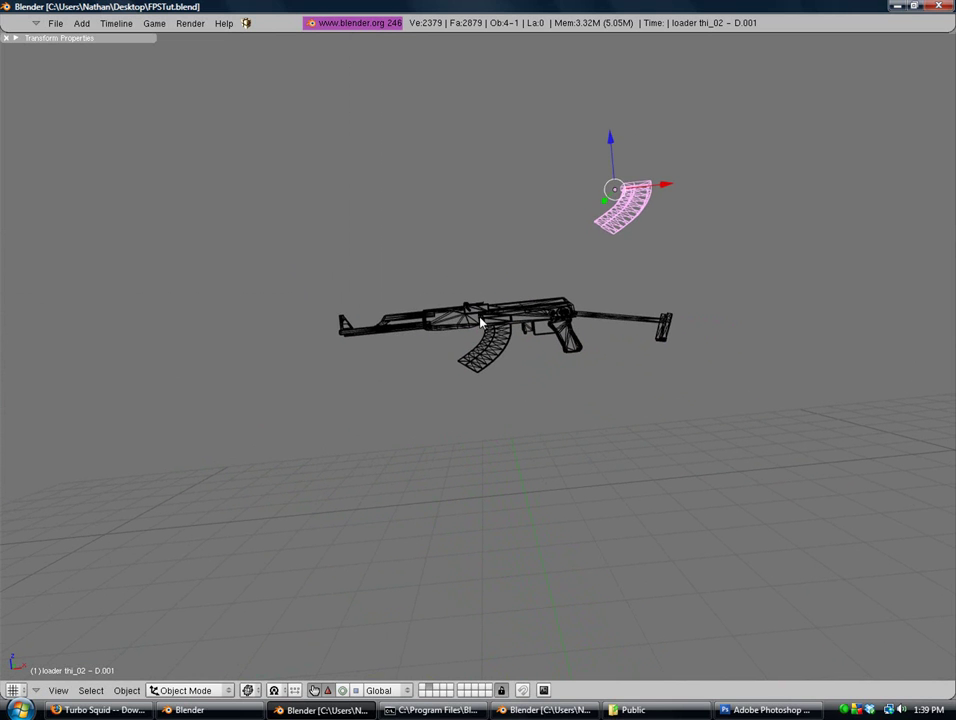
# Step: Join the rifle body and its attached magazine into one object, and move it sideways from the spare magazine
pyautogui.rightClick(480, 320)
pyautogui.keyDown('shift'); pyautogui.rightClick(508, 350); pyautogui.keyUp('shift')
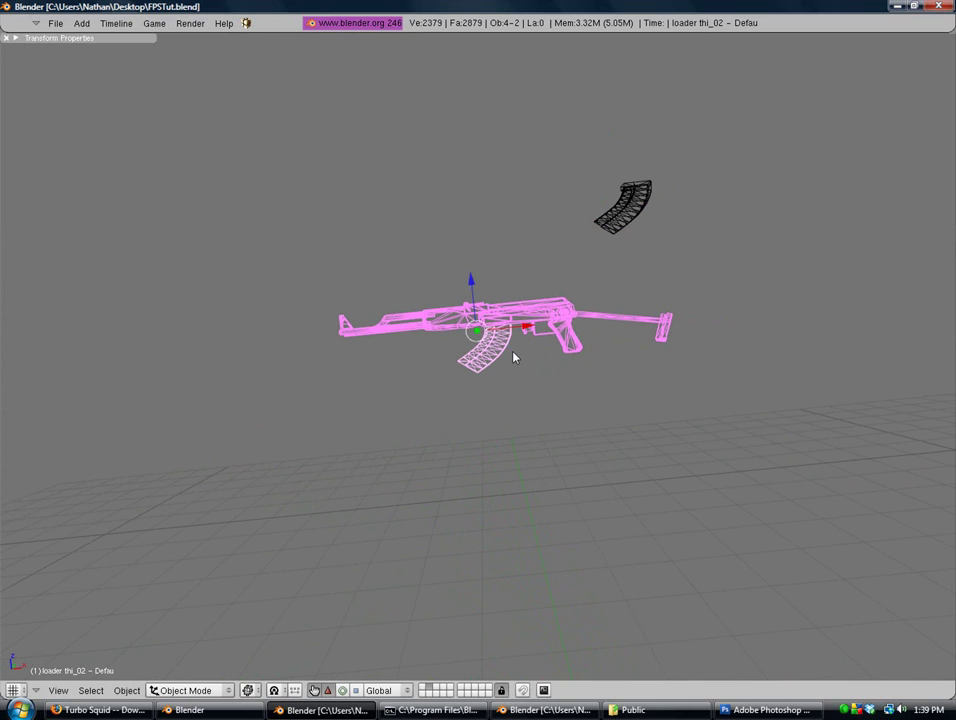
pyautogui.hotkey('ctrl', 'j')
pyautogui.click(513, 357)
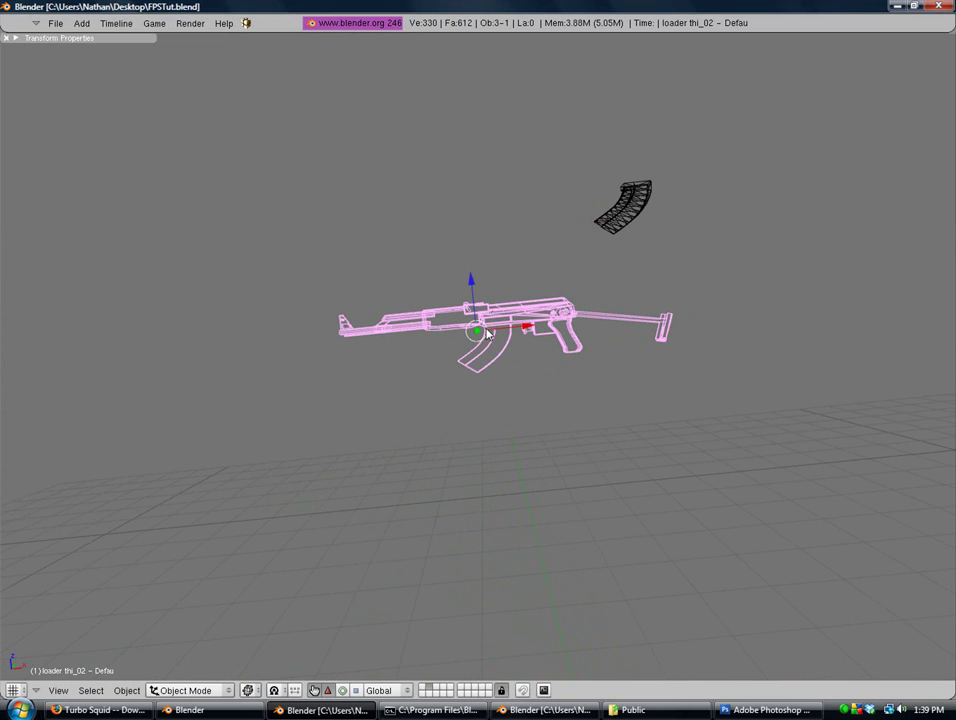
pyautogui.press('g')
pyautogui.click(427, 353)
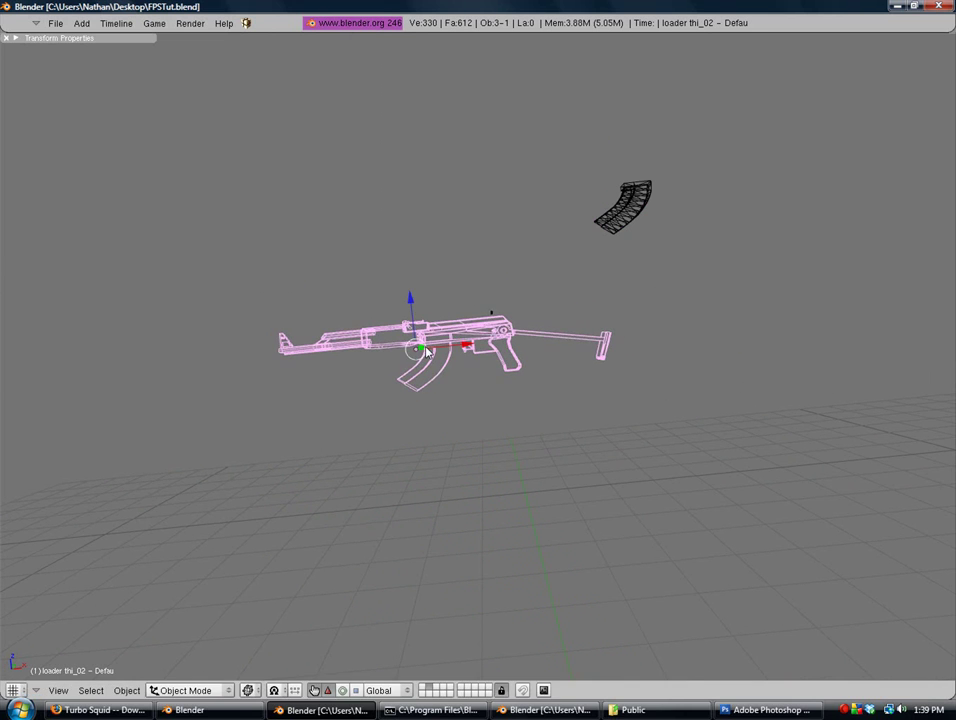
pyautogui.press('s')
pyautogui.click(463, 392)
pyautogui.hotkey('ctrl', 'z')
# Step: Delete the small stray part floating above the rear of the rifle's receiver
pyautogui.moveTo(476, 402); pyautogui.dragTo(401, 412, button='middle')
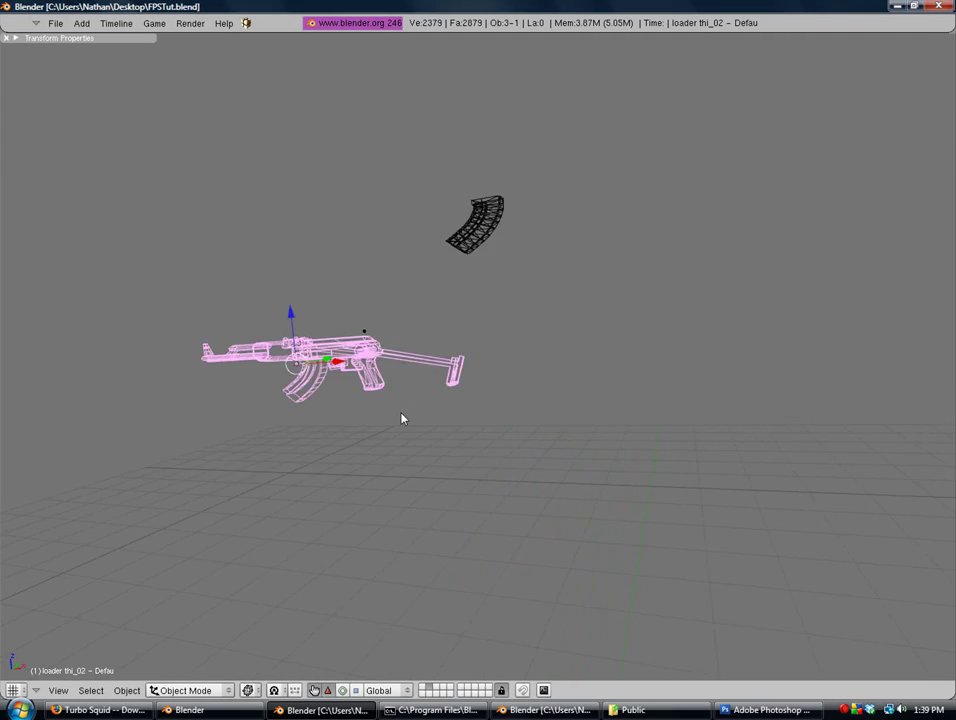
pyautogui.scroll(8, 395, 423)
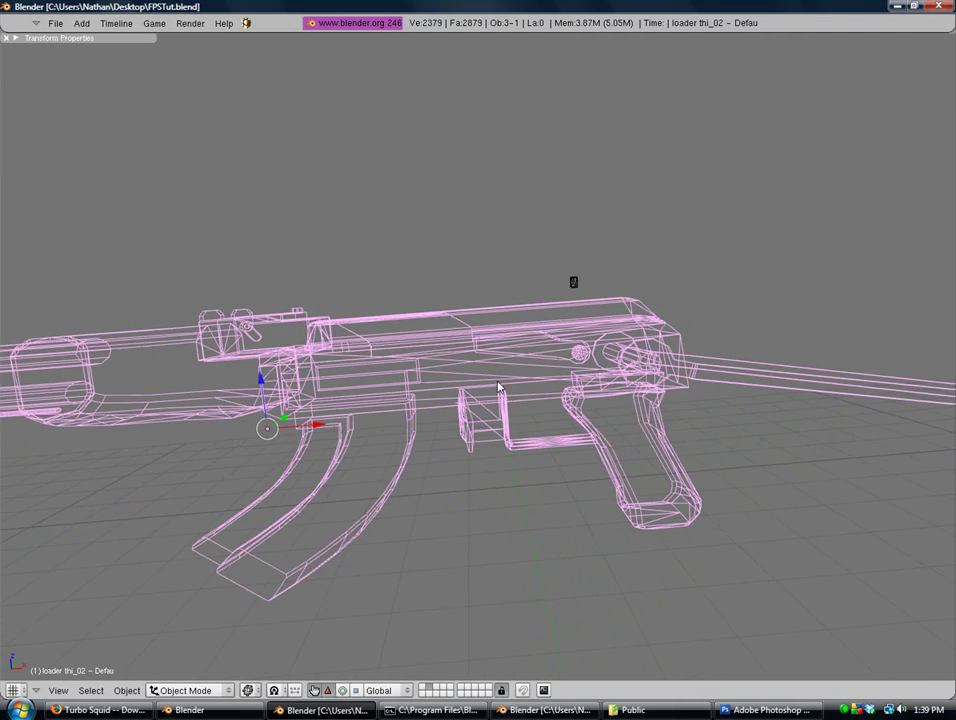
pyautogui.scroll(3, 593, 331)
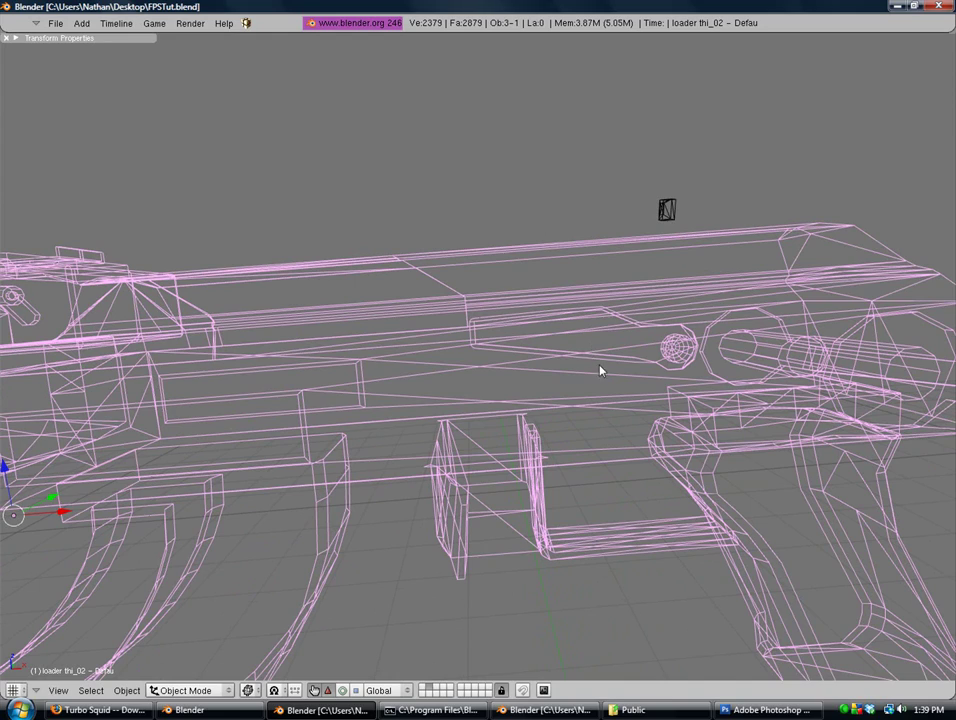
pyautogui.scroll(-10, 600, 371)
pyautogui.press('KP_Decimal')
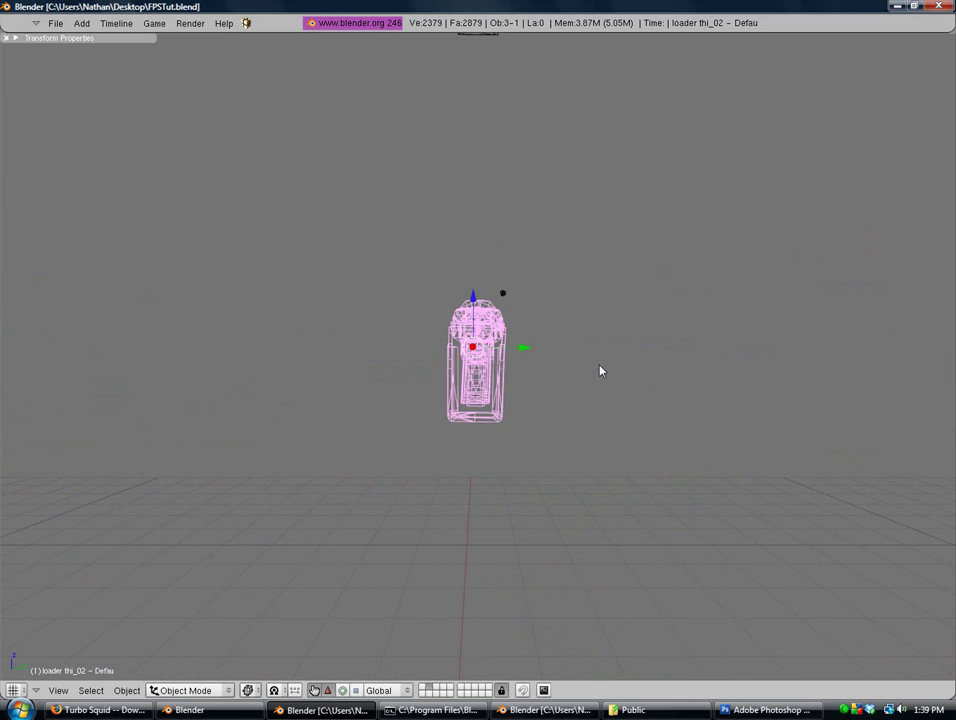
pyautogui.scroll(5, 599, 374)
pyautogui.keyDown('shift'); pyautogui.moveTo(551, 247); pyautogui.dragTo(545, 344, button='middle'); pyautogui.keyUp('shift')
pyautogui.scroll(4, 544, 357)
pyautogui.rightClick(641, 278)
pyautogui.scroll(-5, 632, 318)
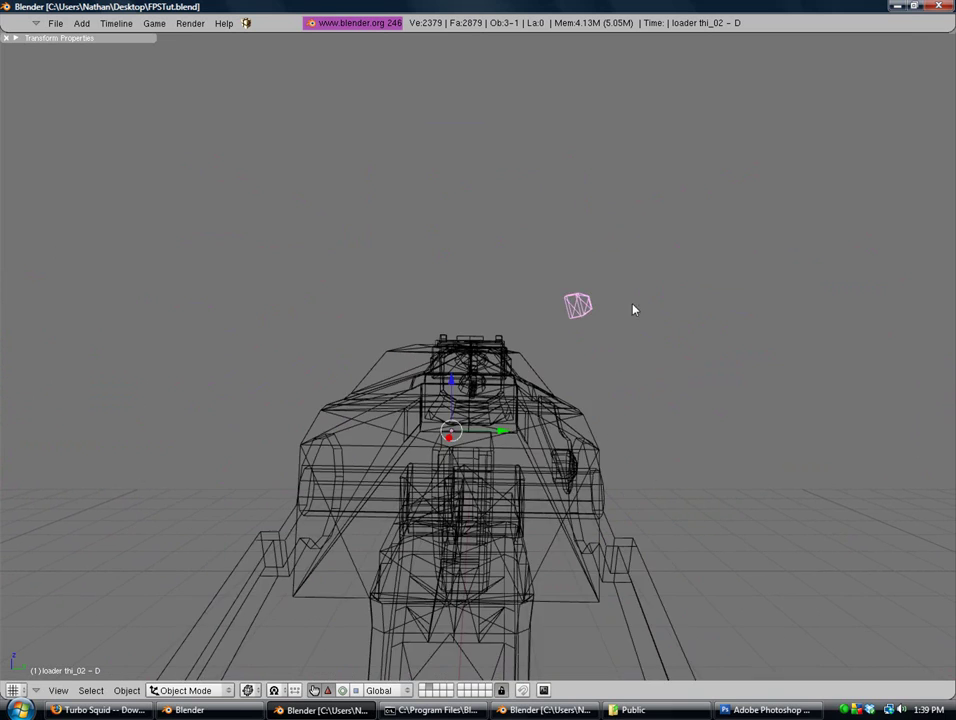
pyautogui.moveTo(542, 312); pyautogui.dragTo(725, 332, button='middle')
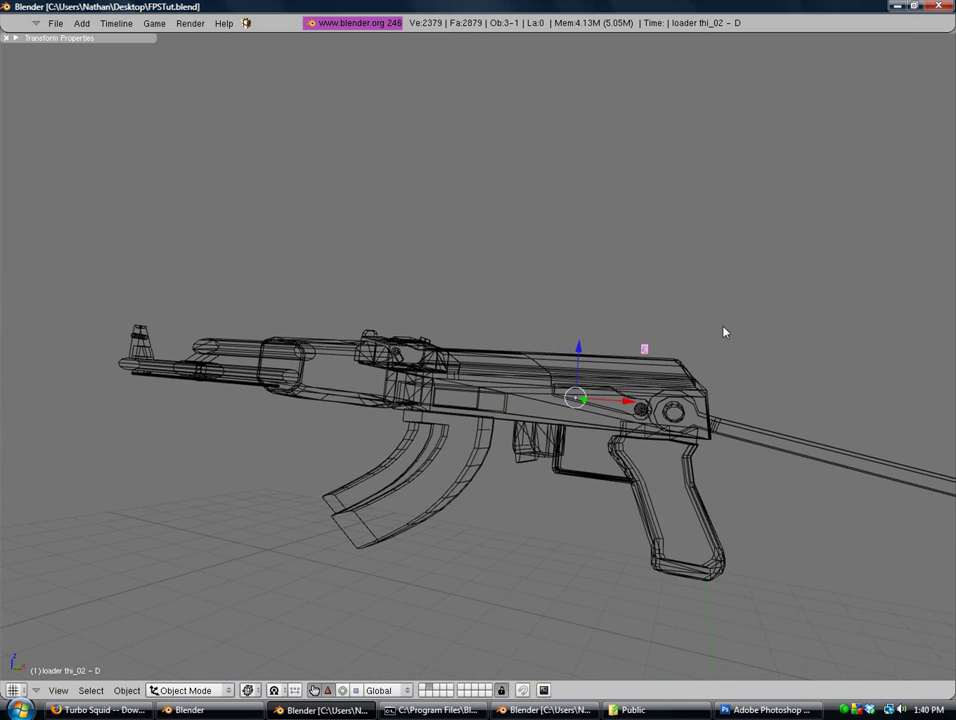
pyautogui.press('x')
pyautogui.click(665, 326)
# Step: Rename the joined rifle object as gun and save the blend file over the existing one
pyautogui.rightClick(588, 404)
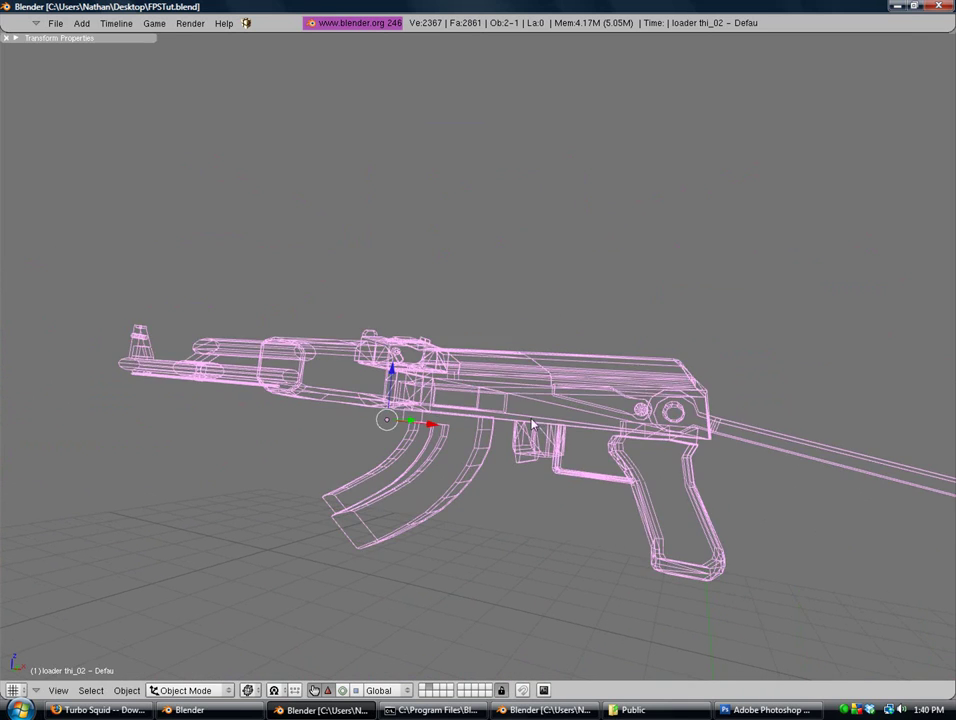
pyautogui.moveTo(588, 404)
pyautogui.mouseDown(button='middle')
pyautogui.moveTo(828, 491)
pyautogui.moveTo(817, 467)
pyautogui.moveTo(625, 395)
pyautogui.moveTo(600, 399)
pyautogui.mouseUp(button='middle')
pyautogui.scroll(-4, 602, 399)
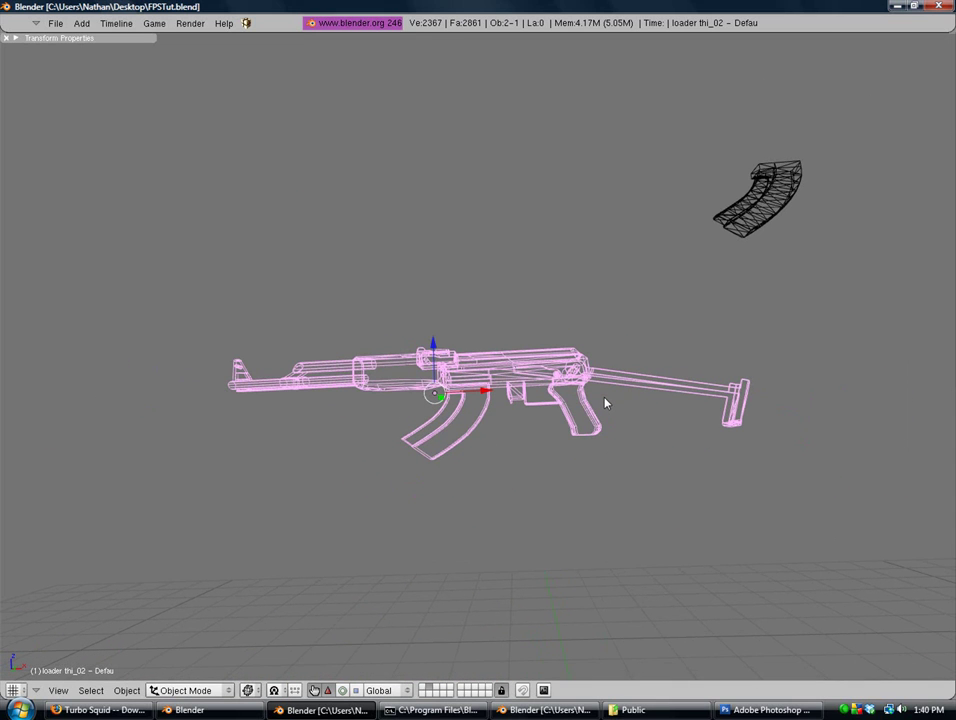
pyautogui.click(15, 37)
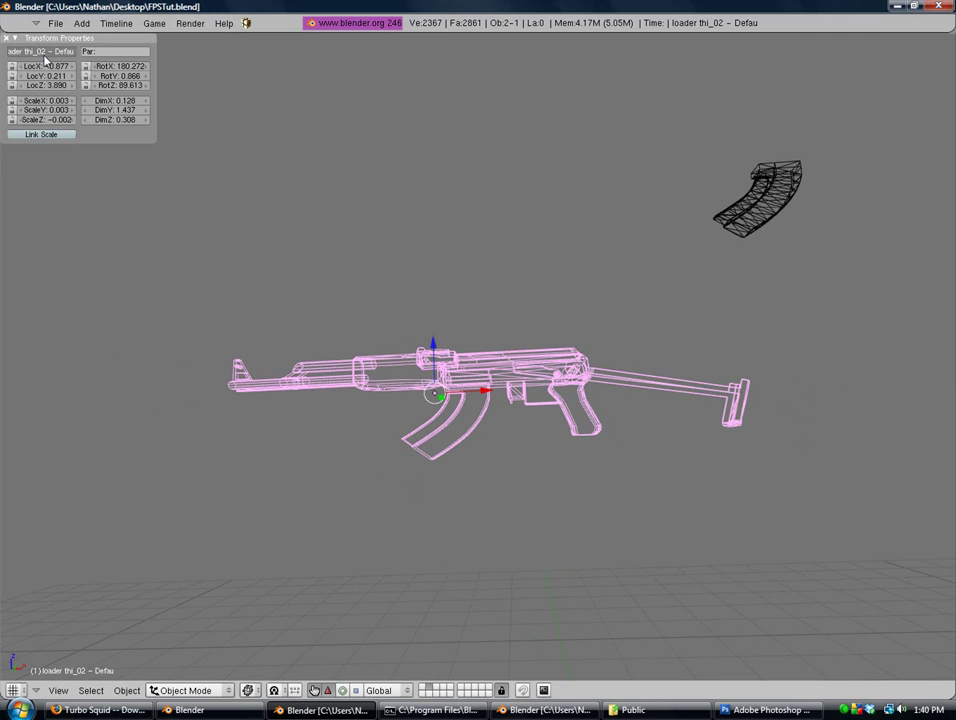
pyautogui.click(43, 52)
pyautogui.press('BackSpace')
pyautogui.write('gun')
pyautogui.press('Return')
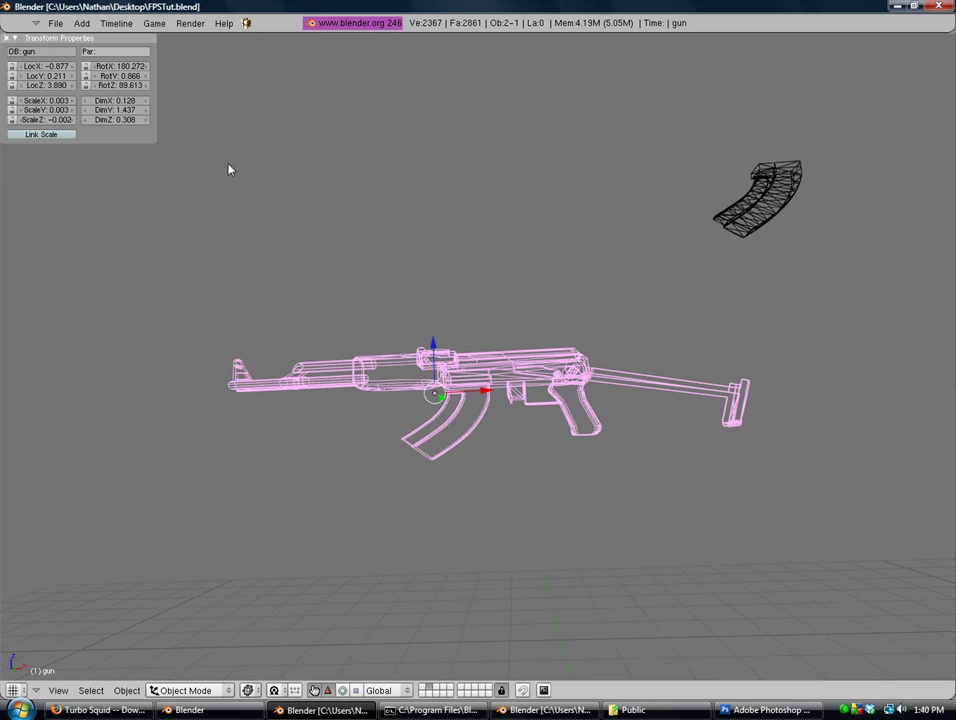
pyautogui.click(15, 37)
pyautogui.scroll(-3, 373, 326)
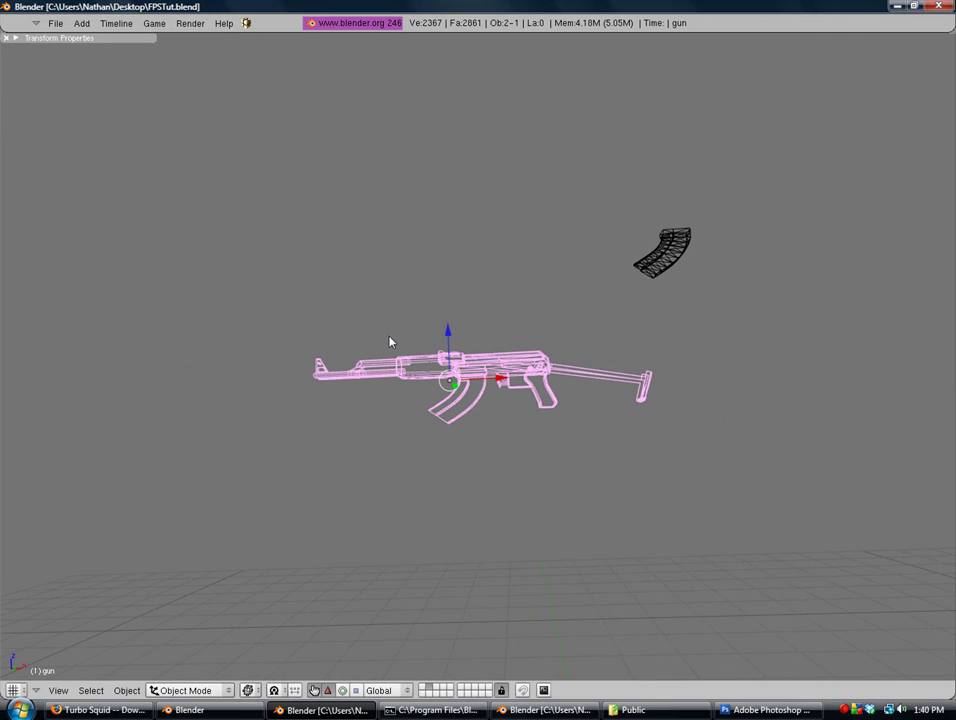
pyautogui.hotkey('ctrl', 's')
pyautogui.click(390, 340)
# Step: Display the gun and the spare magazine with textured shading
pyautogui.click(249, 690)
pyautogui.click(276, 630)
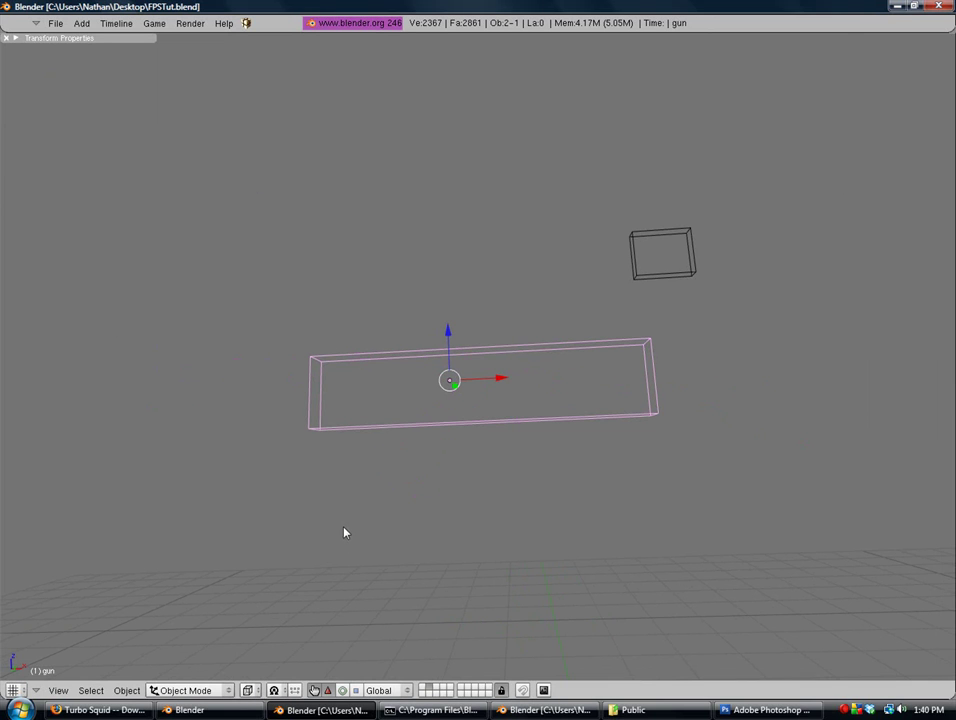
pyautogui.click(249, 690)
pyautogui.click(273, 630)
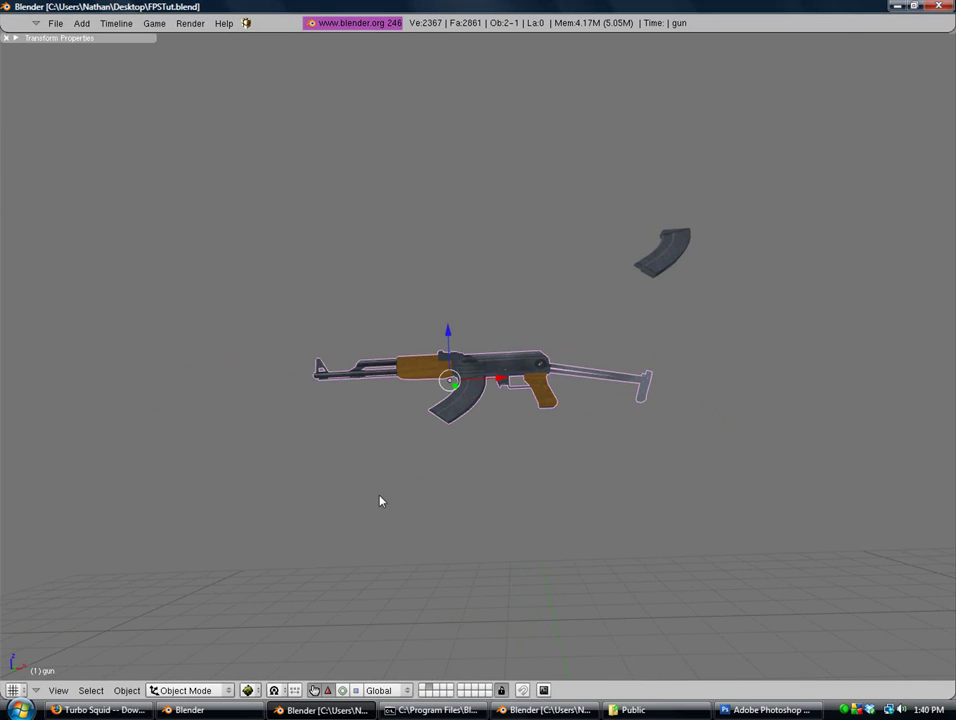
# Step: Move the gun to layer 1 and show that layer through the player's camera
pyautogui.moveTo(420, 472); pyautogui.dragTo(398, 450, button='middle')
pyautogui.press('m')
pyautogui.press('1')
pyautogui.press('Return')
pyautogui.press('1')
pyautogui.scroll(-3, 540, 480)
pyautogui.press('KP_0')
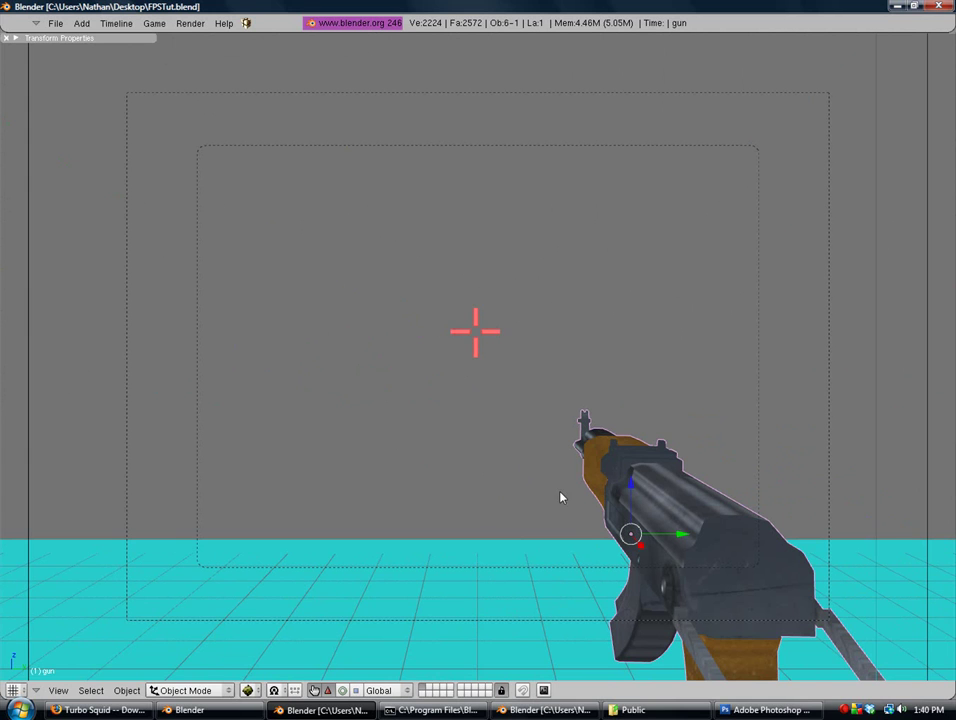
# Step: Shift the gun along the X axis in the camera view and save the blend file
pyautogui.press('g')
pyautogui.press('x')
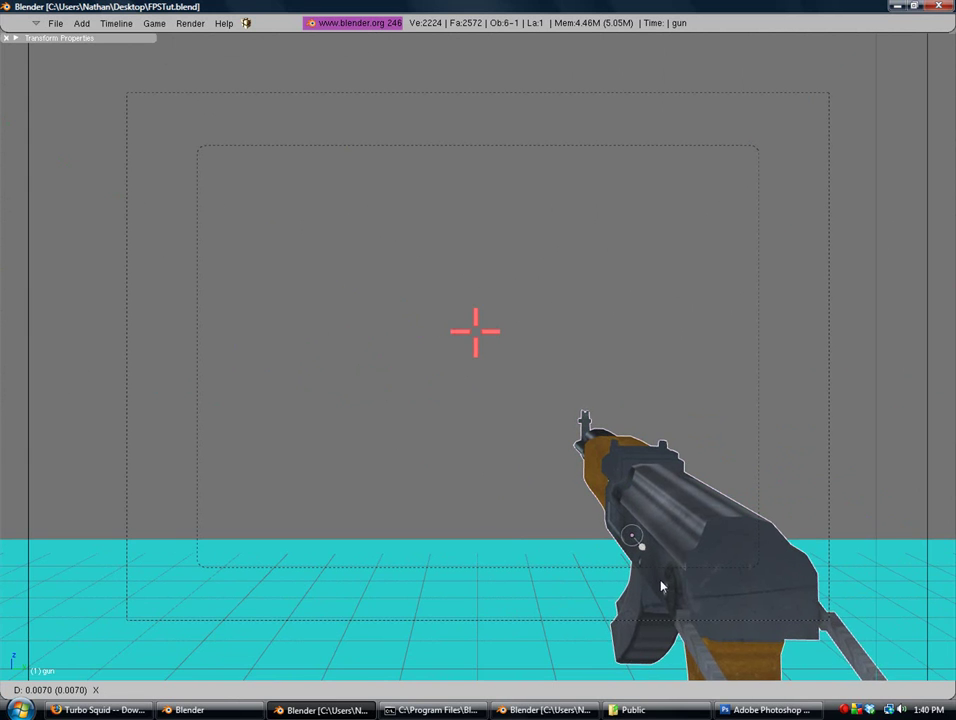
pyautogui.click(726, 679)
pyautogui.moveTo(580, 581); pyautogui.dragTo(576, 331, button='middle')
pyautogui.scroll(5, 489, 391)
pyautogui.moveTo(489, 391); pyautogui.dragTo(354, 453, button='middle')
pyautogui.hotkey('ctrl', 'w')
pyautogui.click(354, 453)
# Step: Restore the split Scripting layout and make the gun a Ghost actor in its logic settings
pyautogui.moveTo(335, 387); pyautogui.dragTo(290, 533, button='middle')
pyautogui.hotkey('ctrl', 'Up')
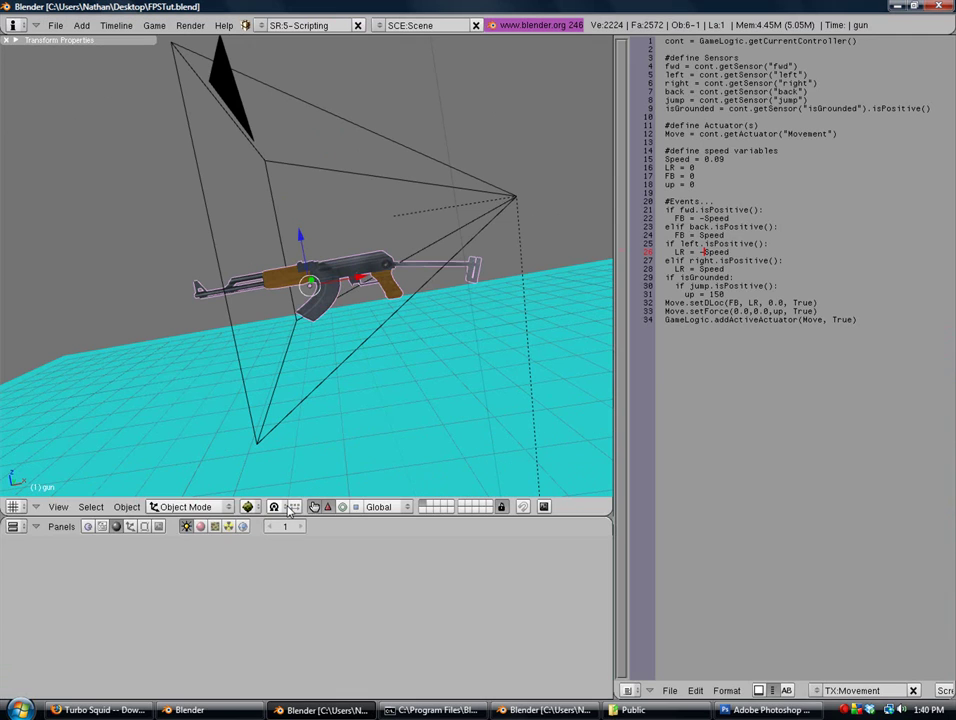
pyautogui.click(38, 548)
# Step: Switch to wireframe and parent the gun to the player's camera
pyautogui.moveTo(171, 386); pyautogui.dragTo(200, 330, button='middle')
pyautogui.scroll(3, 211, 325)
pyautogui.scroll(-5, 358, 324)
pyautogui.press('z')
pyautogui.scroll(1, 368, 248)
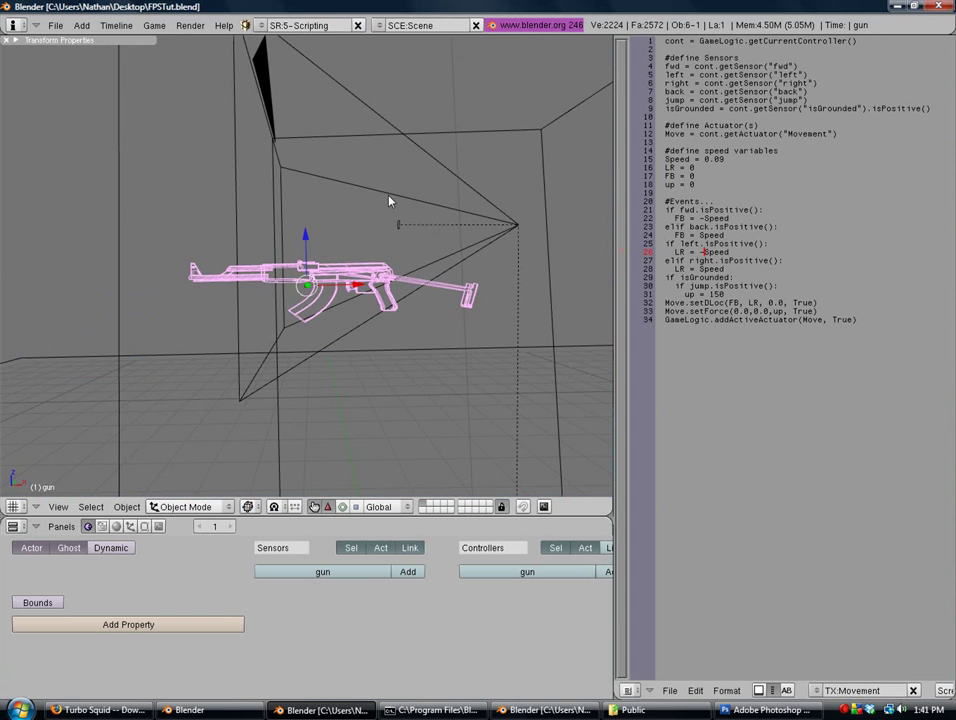
pyautogui.rightClick(390, 202)
pyautogui.hotkey('ctrl', 'p')
pyautogui.click(390, 199)
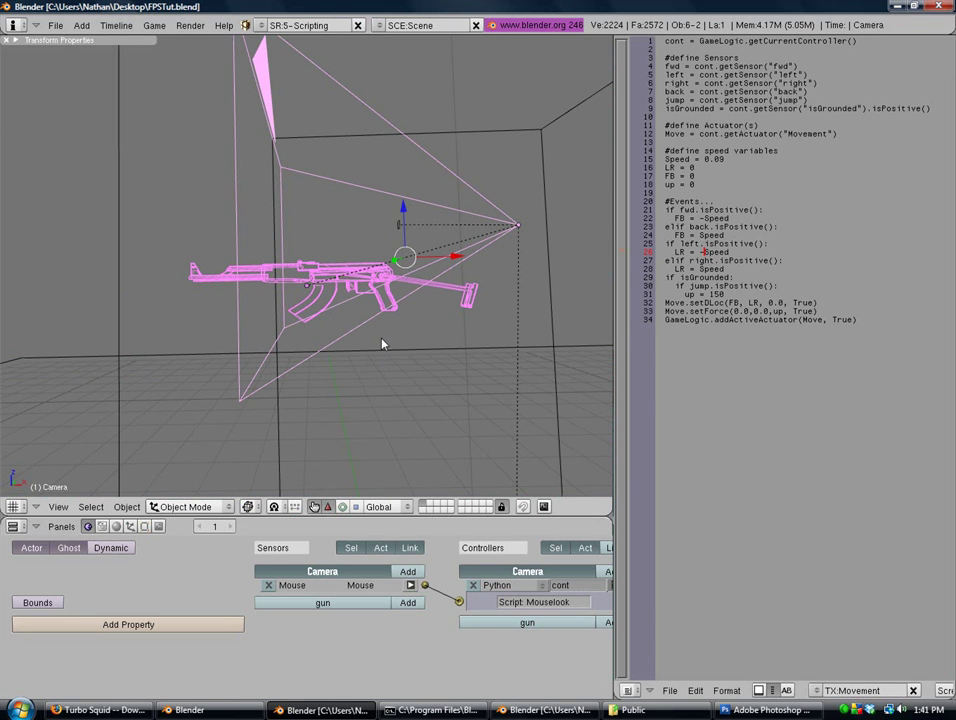
# Step: Place the 3D cursor at the tip of the gun's barrel and add an Empty there
pyautogui.moveTo(384, 333)
pyautogui.mouseDown(button='middle')
pyautogui.moveTo(478, 316)
pyautogui.moveTo(368, 323)
pyautogui.moveTo(325, 349)
pyautogui.moveTo(423, 342)
pyautogui.moveTo(395, 337)
pyautogui.mouseUp(button='middle')
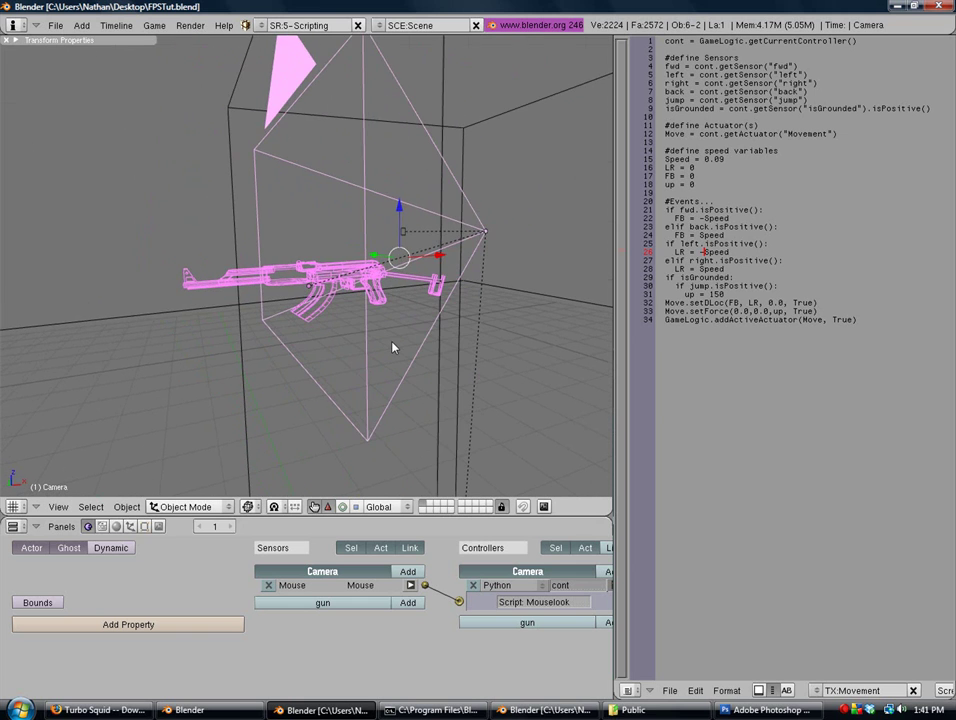
pyautogui.press('KP_7')
pyautogui.press('KP_1')
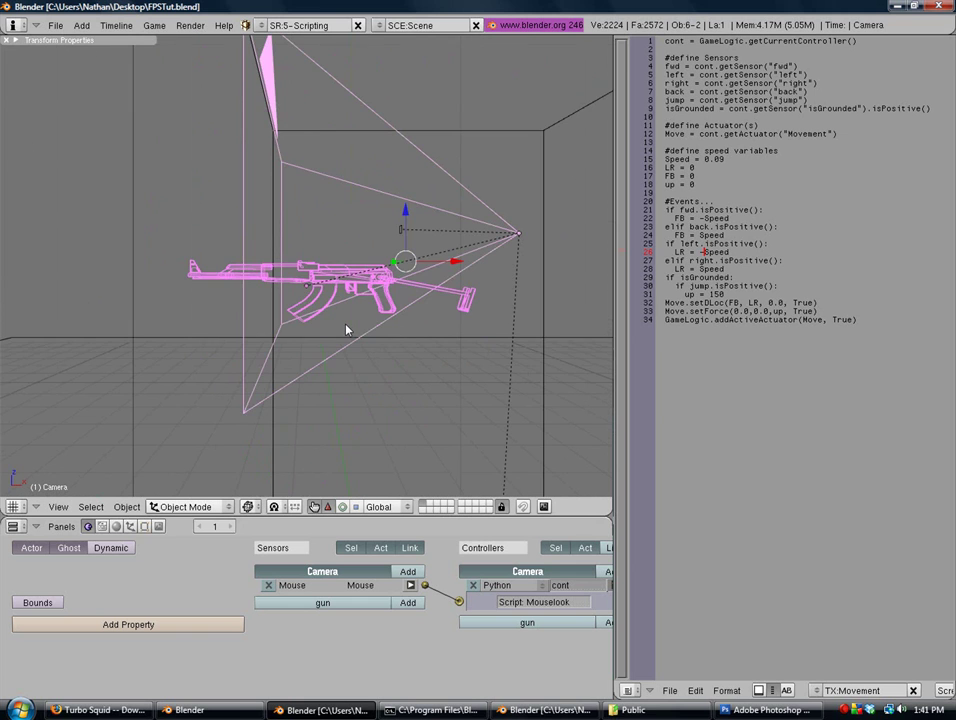
pyautogui.scroll(4, 380, 320)
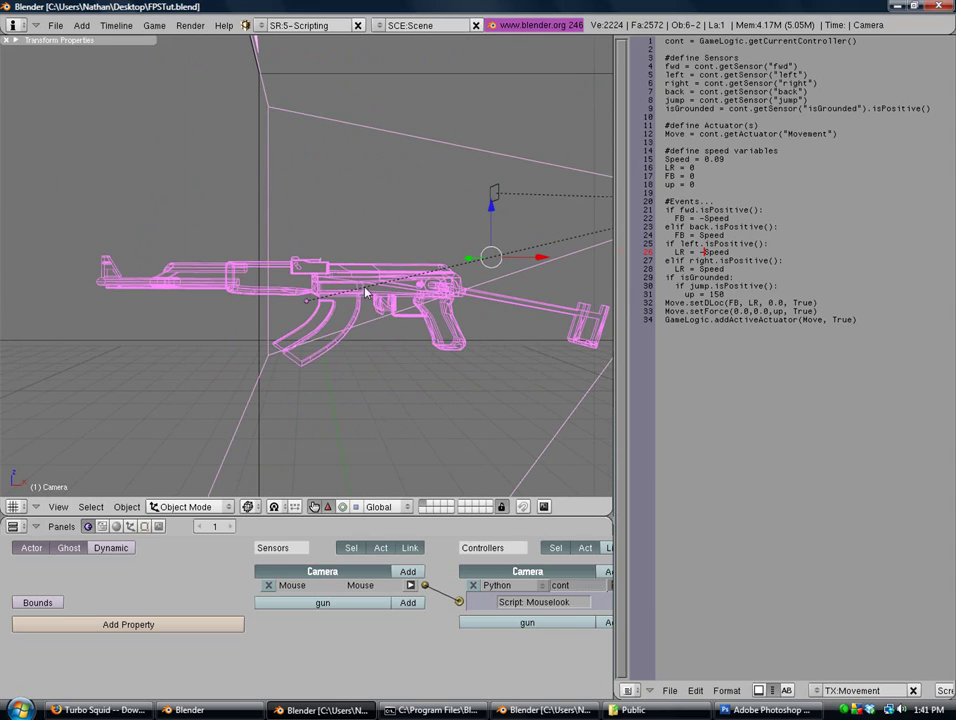
pyautogui.moveTo(397, 266); pyautogui.dragTo(435, 408, button='middle')
pyautogui.press('KP_1')
pyautogui.press('KP_5')
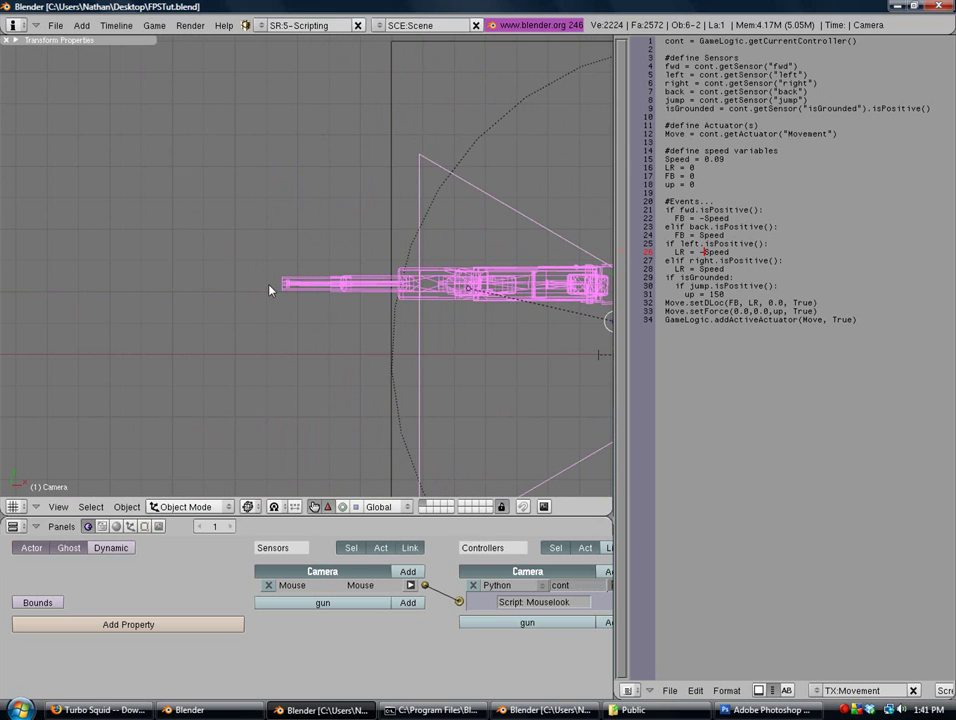
pyautogui.press('KP_3')
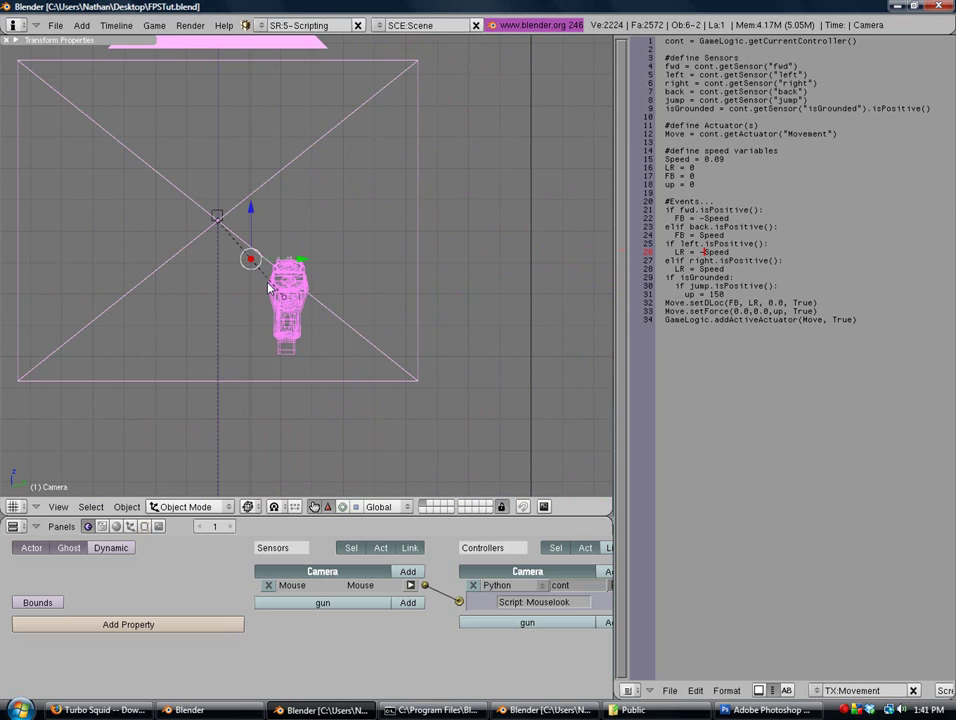
pyautogui.press('KP_1')
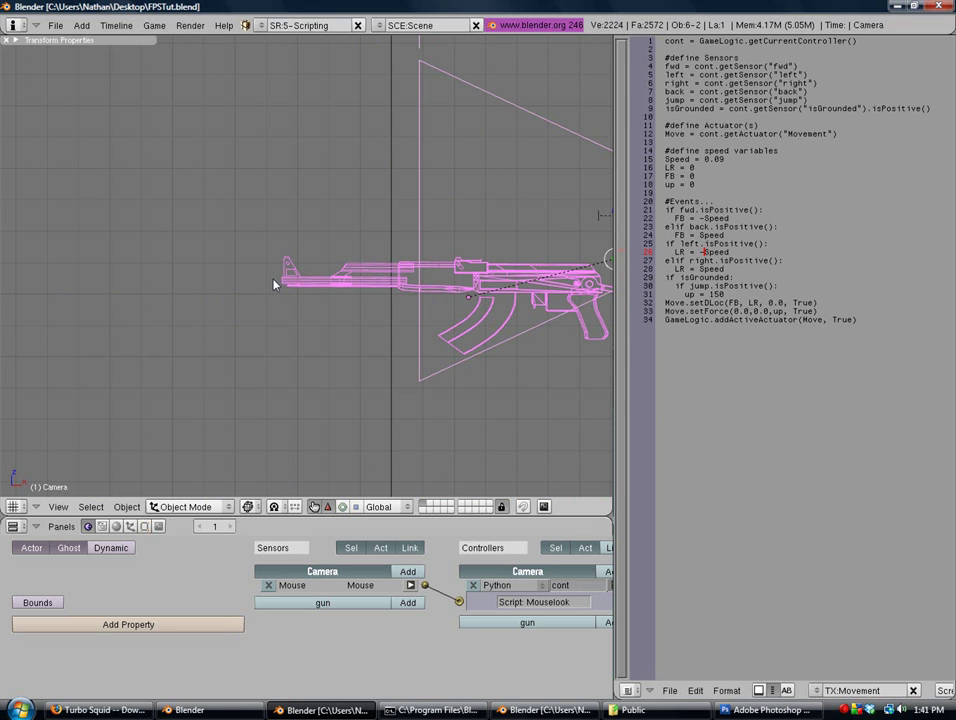
pyautogui.moveTo(329, 307); pyautogui.dragTo(367, 405, button='middle')
pyautogui.press('KP_7')
pyautogui.press('space')
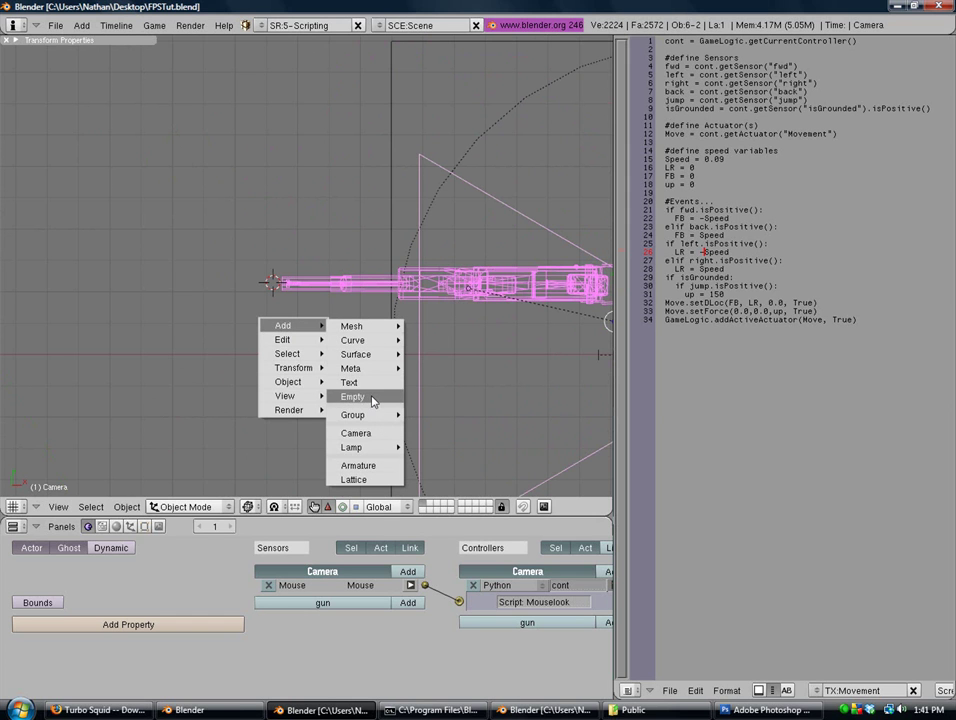
pyautogui.press('Escape')
# Step: Parent the Empty at the barrel tip to the gun
pyautogui.moveTo(358, 367); pyautogui.dragTo(358, 289, button='middle')
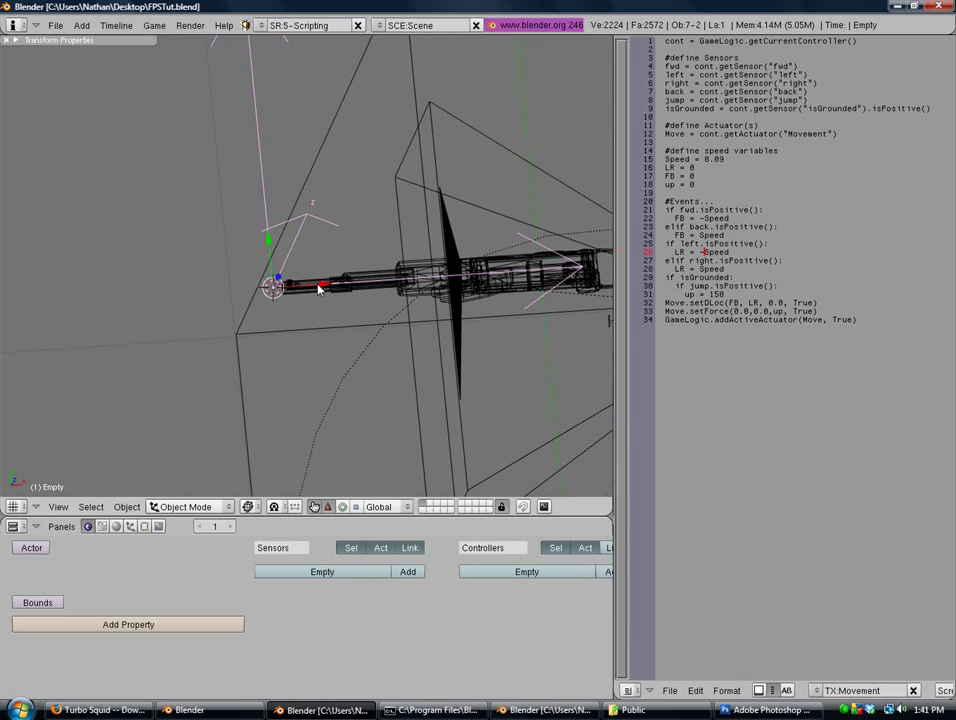
pyautogui.keyDown('shift'); pyautogui.rightClick(310, 287); pyautogui.keyUp('shift')
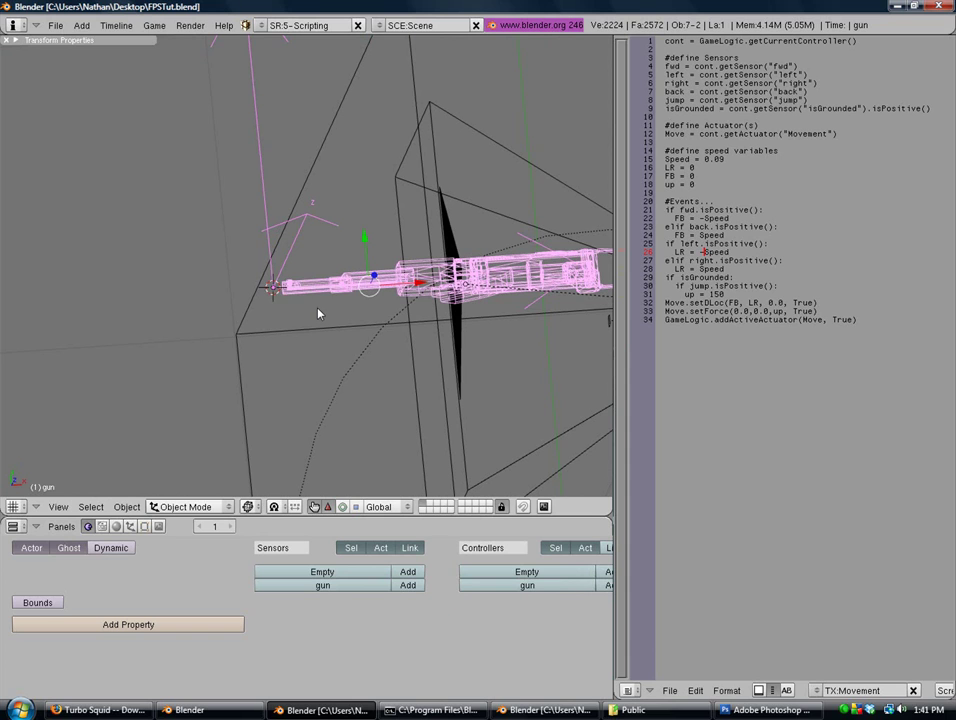
pyautogui.hotkey('ctrl', 'p')
pyautogui.click(316, 309)
# Step: Rename the Empty at the barrel tip as ray
pyautogui.rightClick(260, 184)
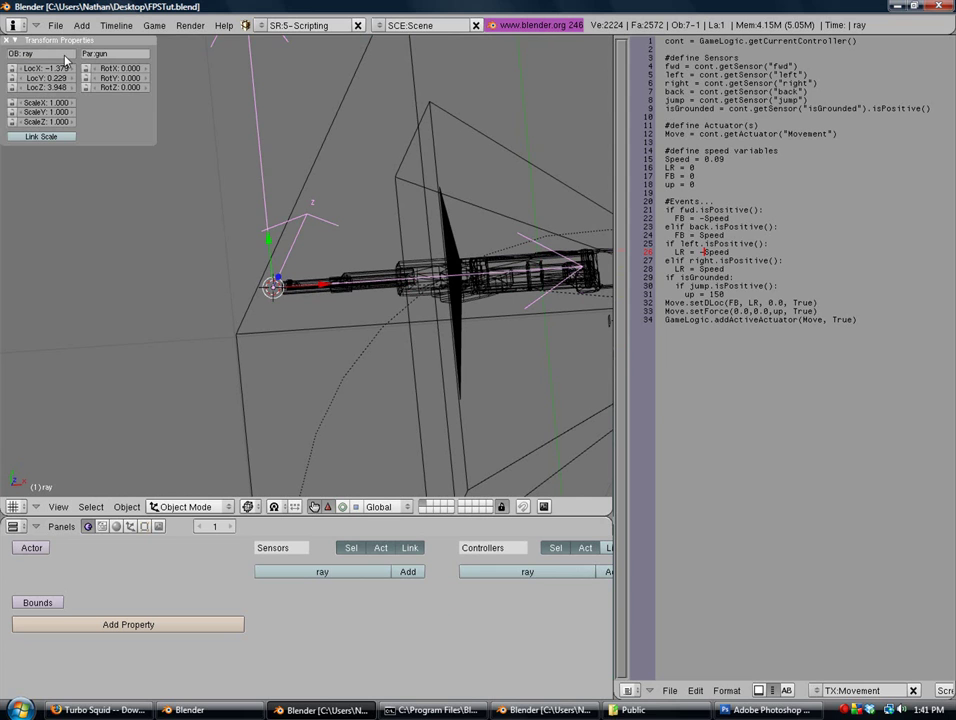
pyautogui.click(16, 40)
pyautogui.moveTo(231, 298); pyautogui.dragTo(180, 263, button='middle')
pyautogui.moveTo(417, 384); pyautogui.dragTo(401, 352, button='middle')
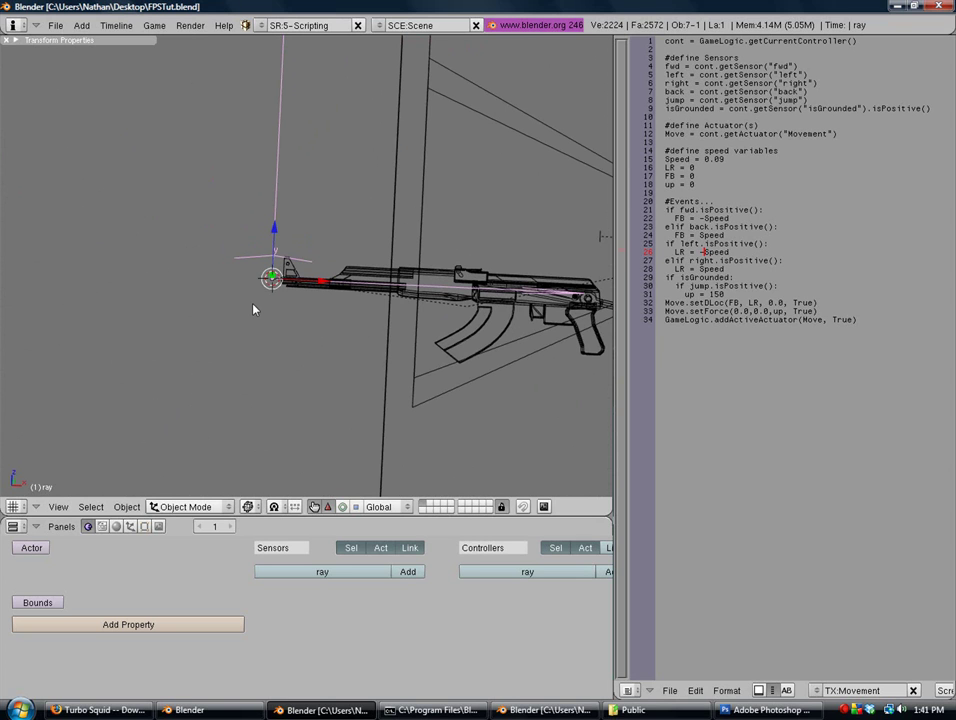
# Step: Add a second Empty in top view and move it beside the gun's barrel
pyautogui.press('KP_7')
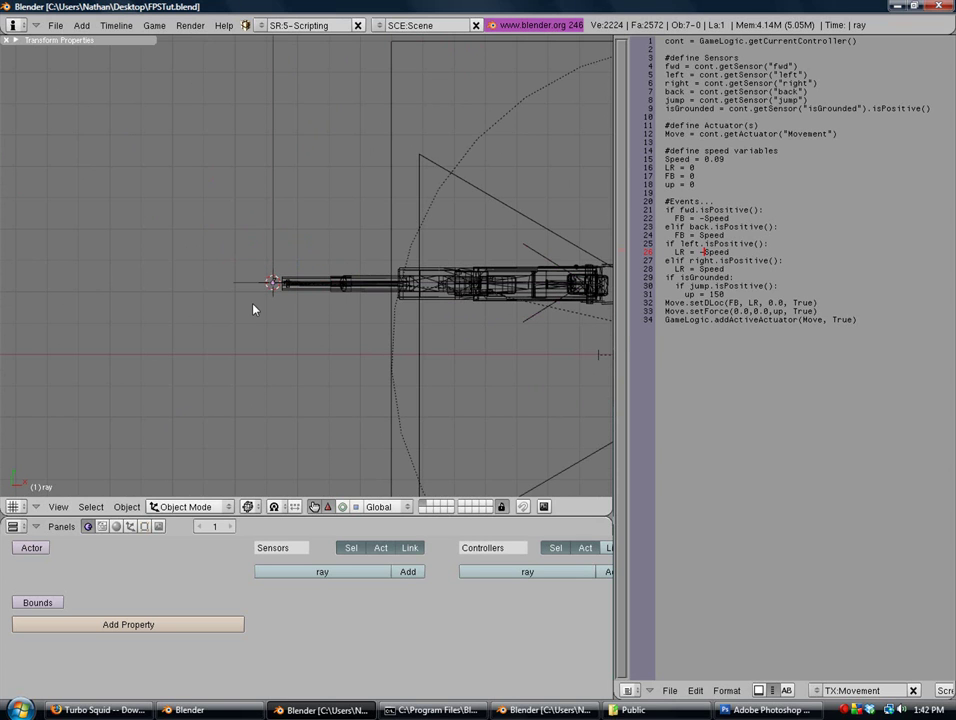
pyautogui.press('space')
pyautogui.moveTo(322, 301)
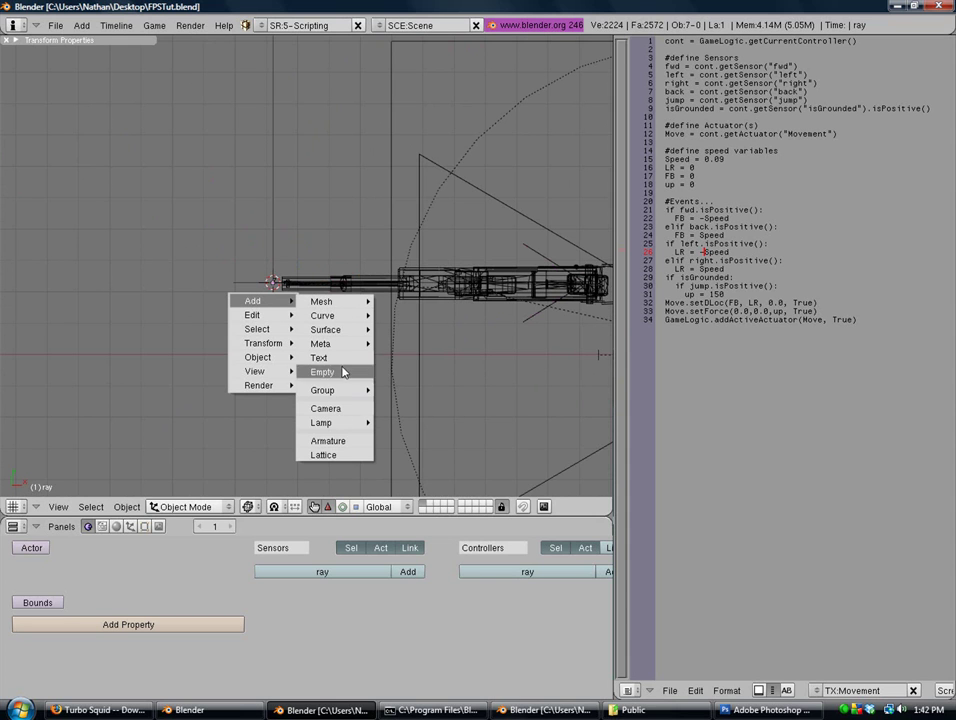
pyautogui.click(341, 373)
pyautogui.hotkey('shift', 'a')
pyautogui.click(331, 344)
pyautogui.press('g')
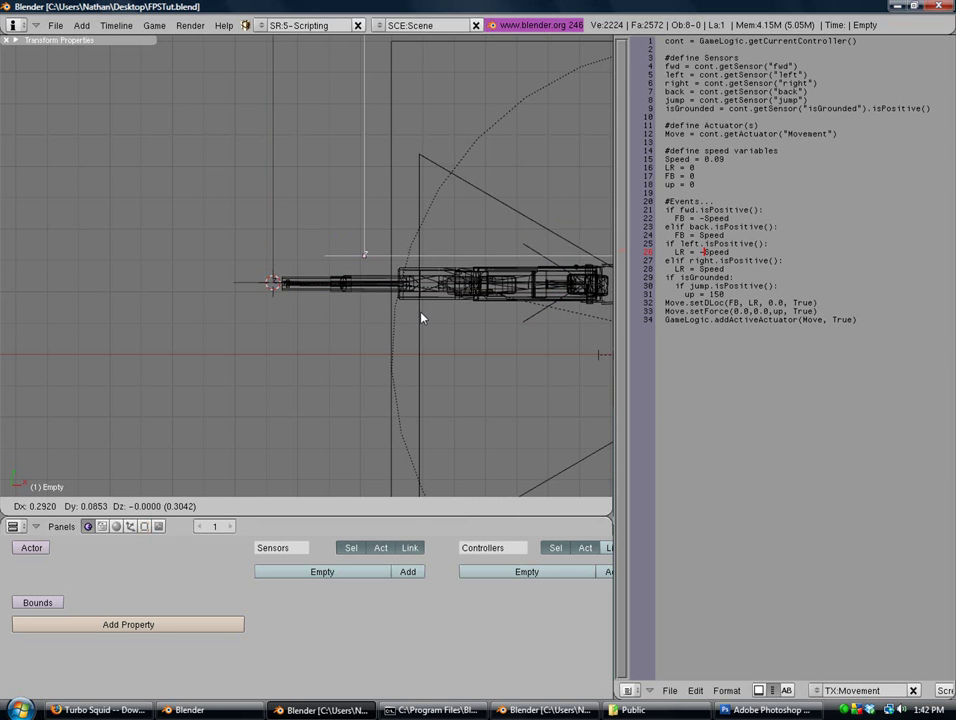
pyautogui.click(420, 318)
# Step: Scale the new Empty beside the barrel down to about 0.415
pyautogui.keyDown('ctrl'); pyautogui.moveTo(461, 356); pyautogui.dragTo(493, 363, button='middle'); pyautogui.keyUp('ctrl')
pyautogui.press('s')
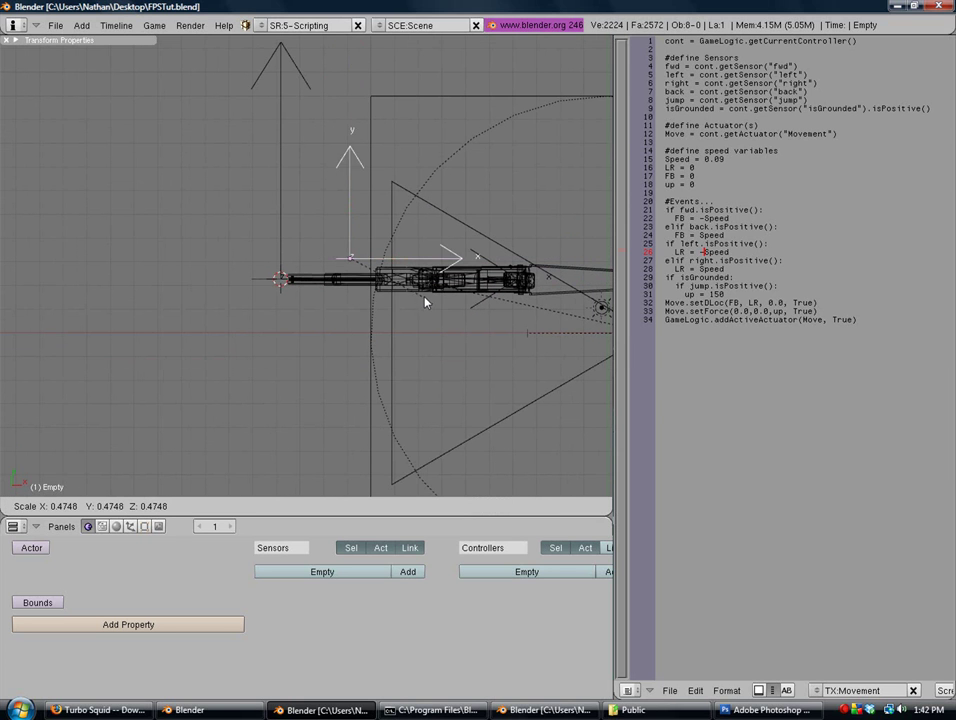
pyautogui.click(420, 297)
pyautogui.moveTo(367, 329); pyautogui.dragTo(374, 251, button='middle')
pyautogui.press('KP_7')
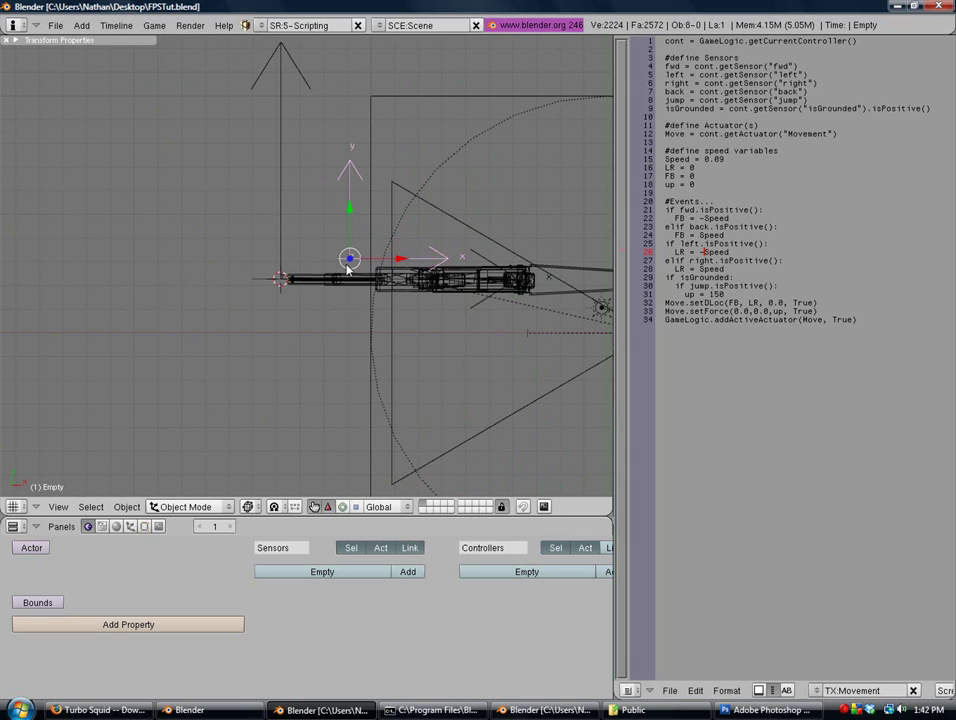
# Step: Parent the gun to the new Empty beside the barrel
pyautogui.rightClick(347, 272)
pyautogui.keyDown('shift'); pyautogui.rightClick(349, 221); pyautogui.keyUp('shift')
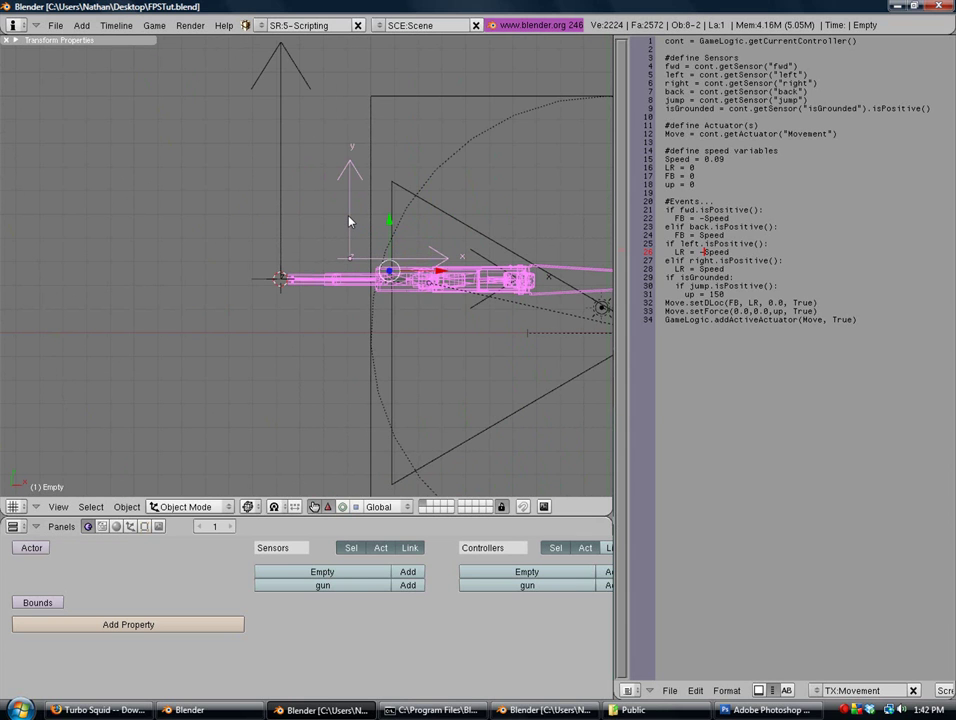
pyautogui.hotkey('ctrl', 'p')
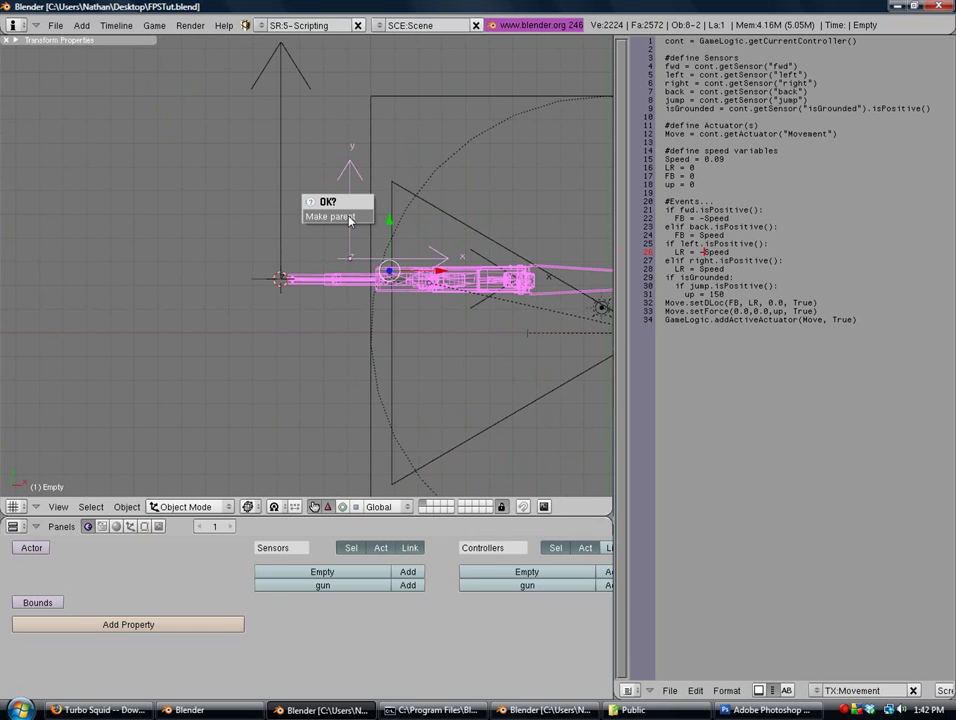
pyautogui.click(349, 217)
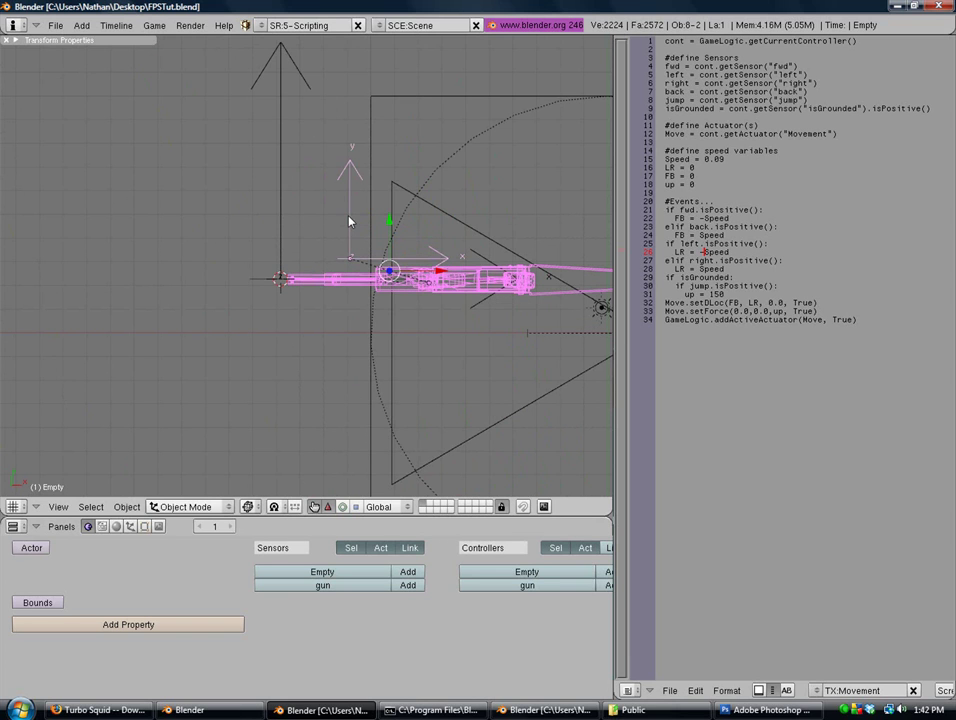
# Step: Move the new Empty to test whether the gun follows, and undo the move
pyautogui.rightClick(349, 221)
pyautogui.press('g')
pyautogui.click(344, 220)
pyautogui.hotkey('ctrl', 'z')
pyautogui.moveTo(384, 314); pyautogui.dragTo(382, 346, button='middle')
pyautogui.press('KP_7')
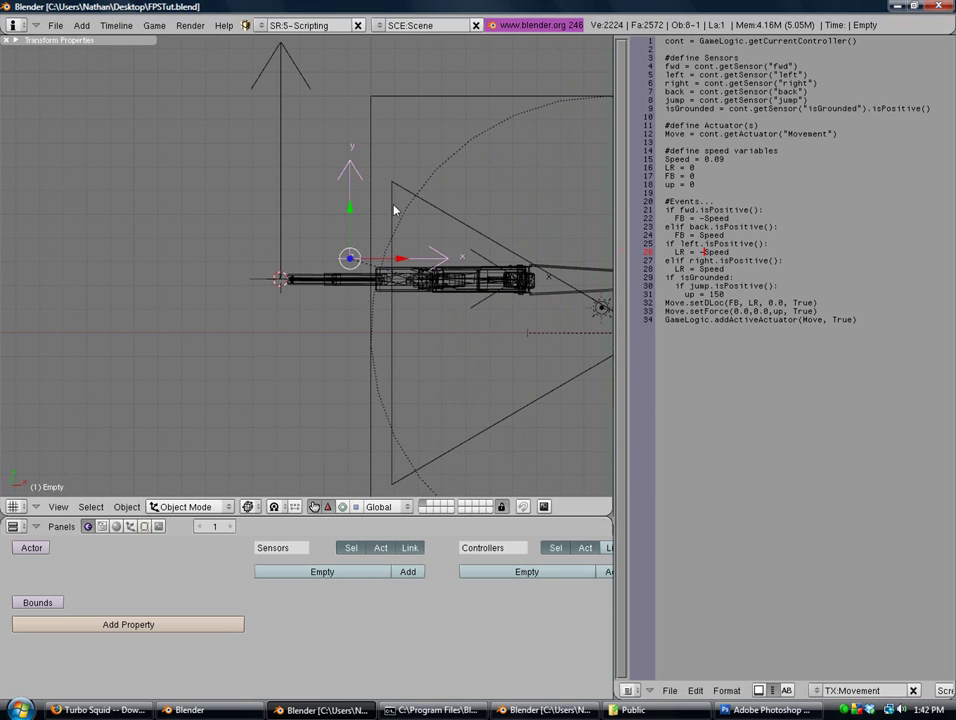
# Step: Parent the new Empty to the player's camera and cancel a trial move of the Empty
pyautogui.rightClick(393, 239)
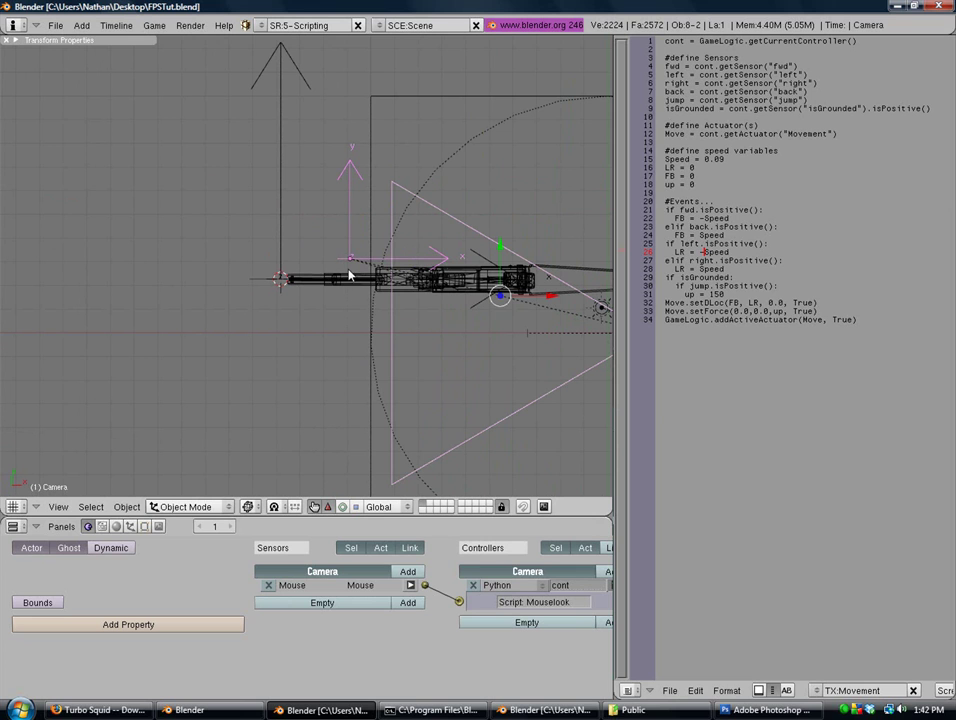
pyautogui.rightClick(350, 250)
pyautogui.press('g')
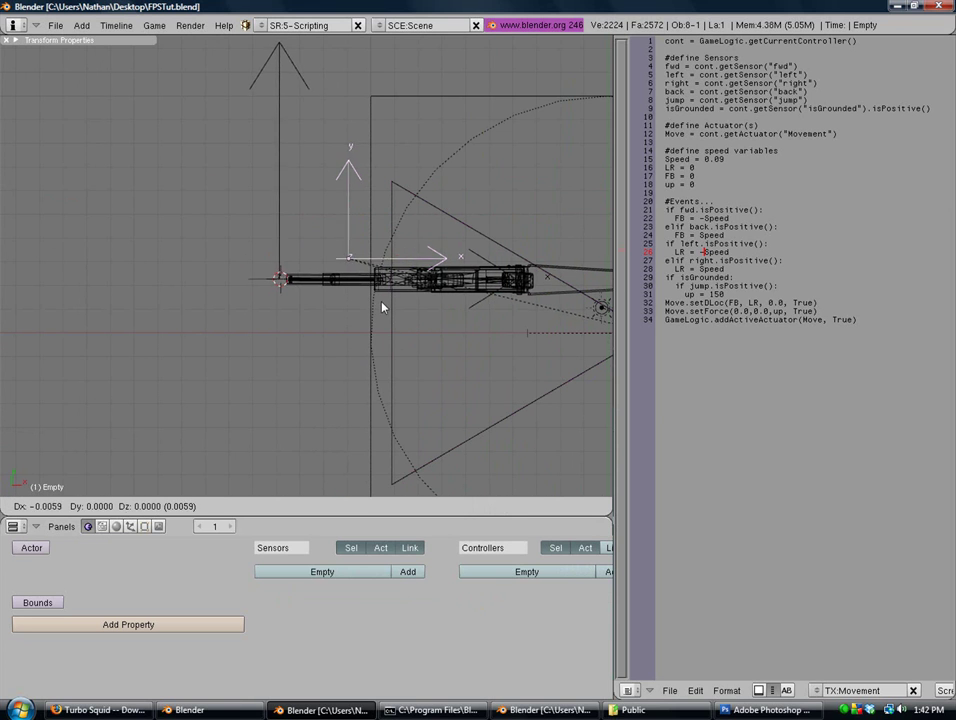
pyautogui.rightClick(379, 304)
# Step: Rotate the player's camera to test the Empty's parenting, and undo the rotation
pyautogui.rightClick(387, 237)
pyautogui.rightClick(389, 239)
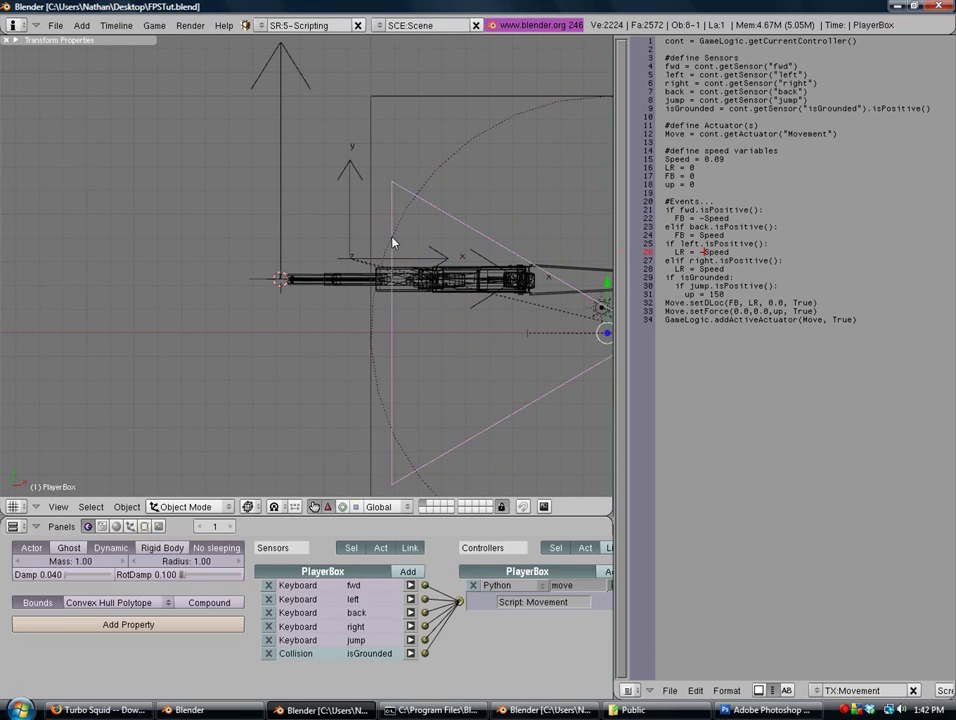
pyautogui.rightClick(393, 258)
pyautogui.press('r')
pyautogui.click(392, 258)
pyautogui.hotkey('ctrl', 'z')
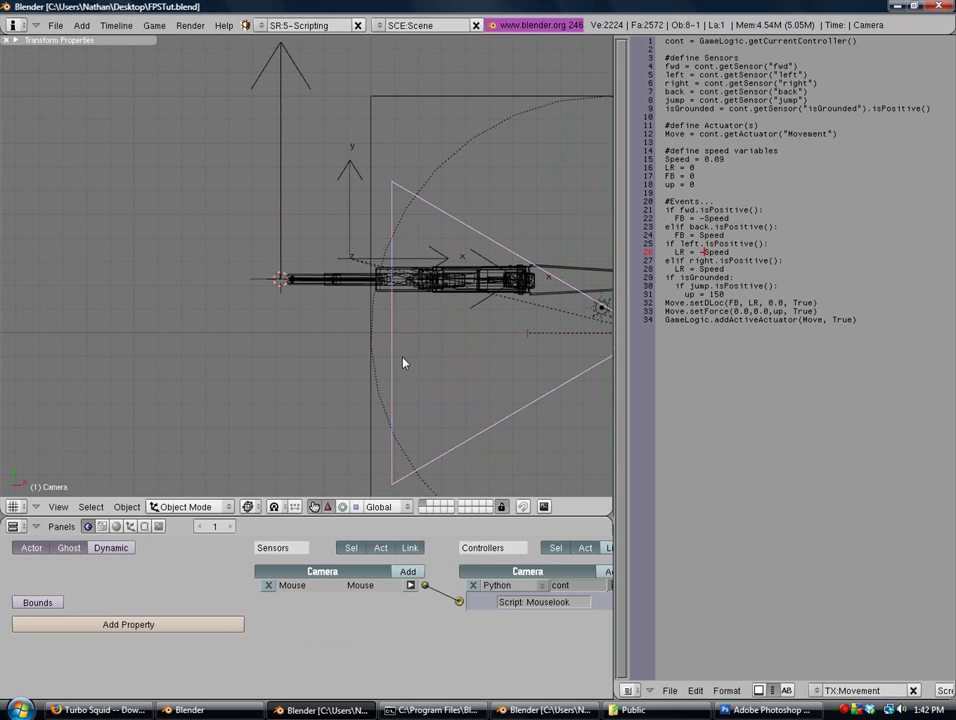
# Step: Save the FPSTut.blend file
pyautogui.hotkey('ctrl', 'w')
pyautogui.click(403, 386)
# Step: Rename the Empty that carries the gun as anim
pyautogui.moveTo(403, 386); pyautogui.dragTo(376, 277, button='middle')
pyautogui.press('KP_0')
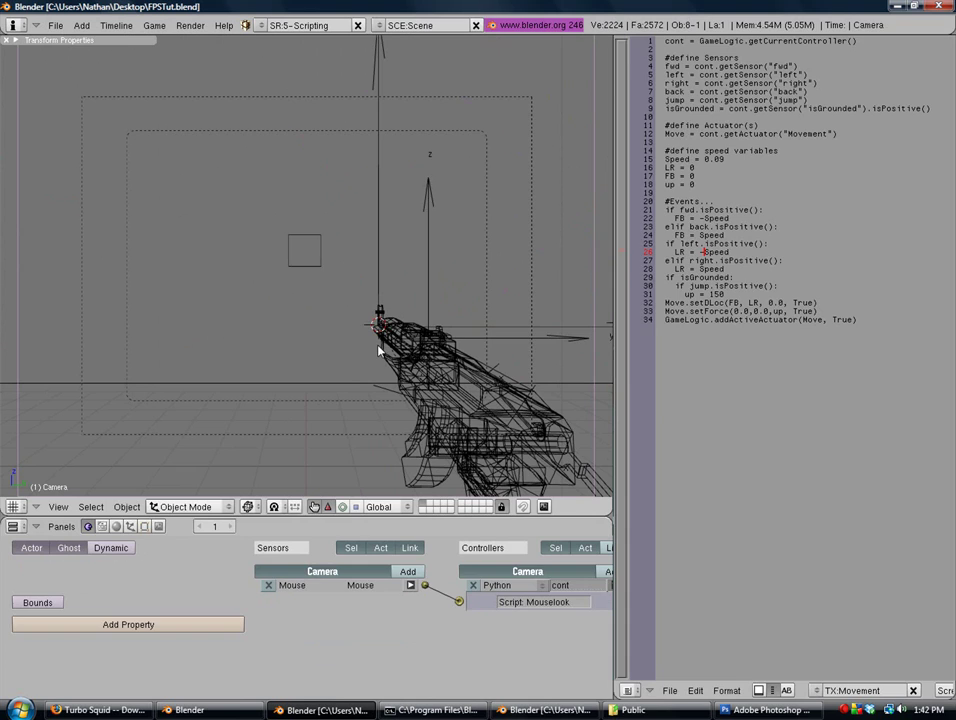
pyautogui.hotkey('ctrl', 'Up')
pyautogui.moveTo(420, 390); pyautogui.dragTo(628, 513, button='middle')
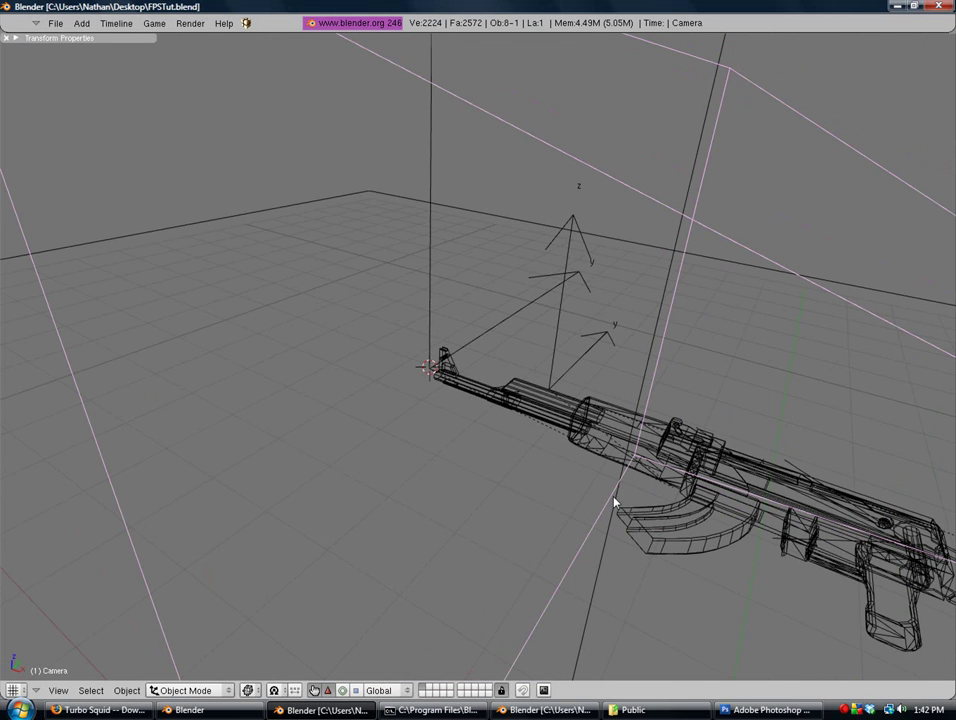
pyautogui.rightClick(589, 367)
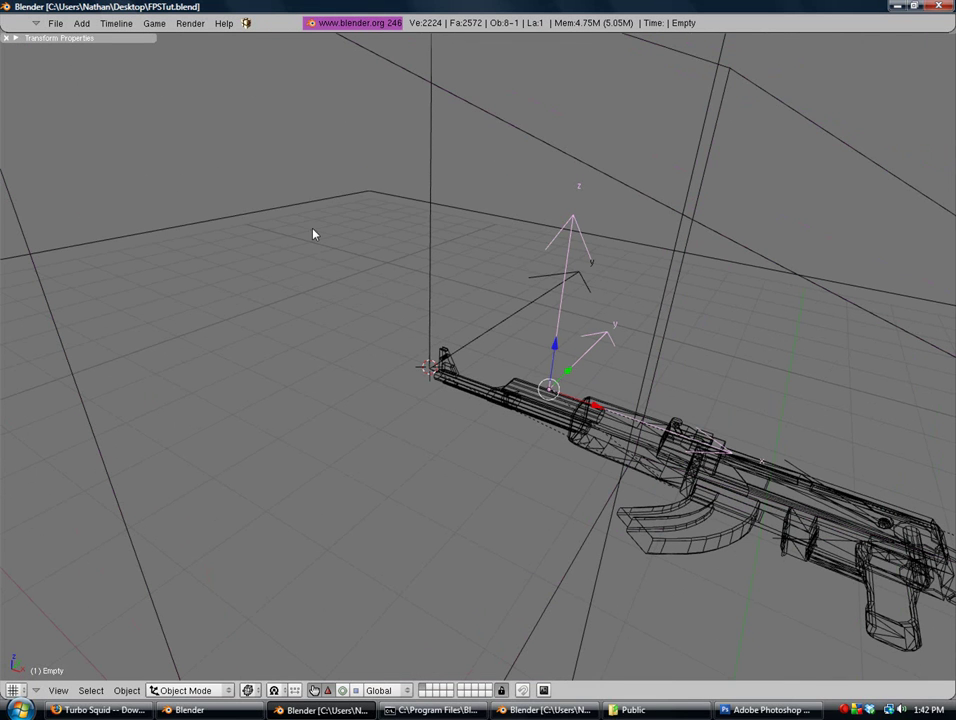
pyautogui.click(15, 38)
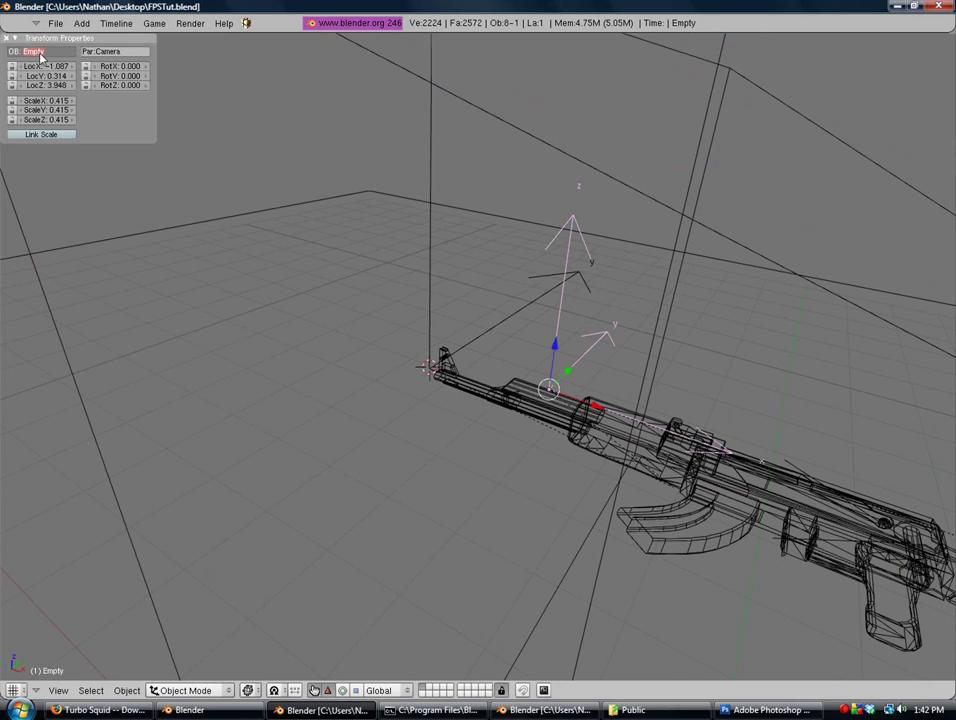
pyautogui.write('anim')
pyautogui.press('Return')
pyautogui.click(14, 38)
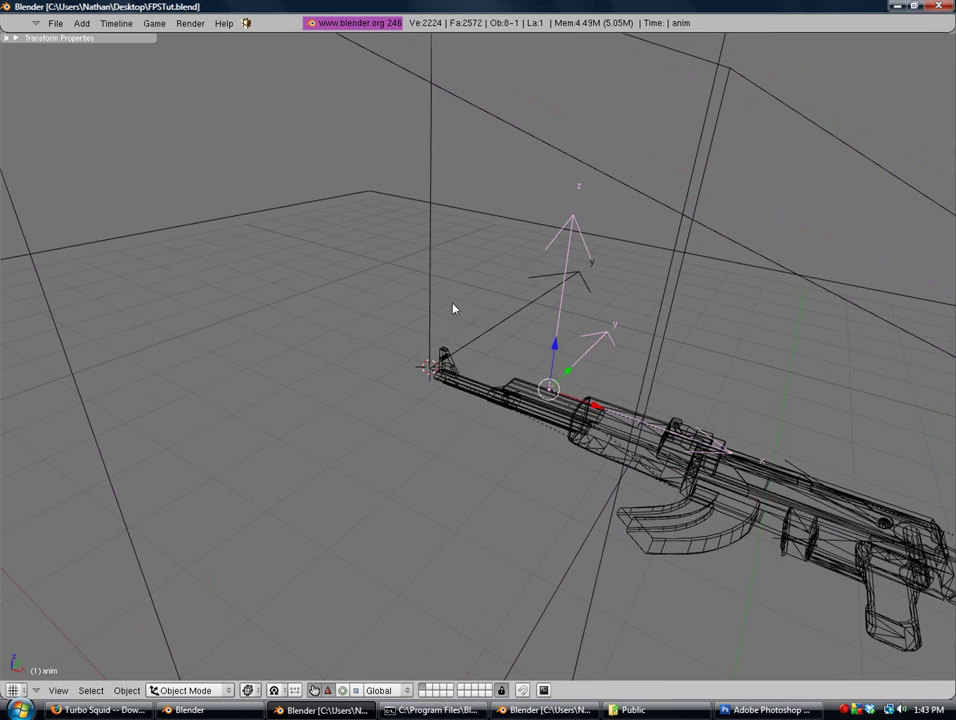
# Step: Restore the split layout and change the text editor area to the Ipo Curve Editor
pyautogui.moveTo(472, 320); pyautogui.dragTo(358, 379, button='middle')
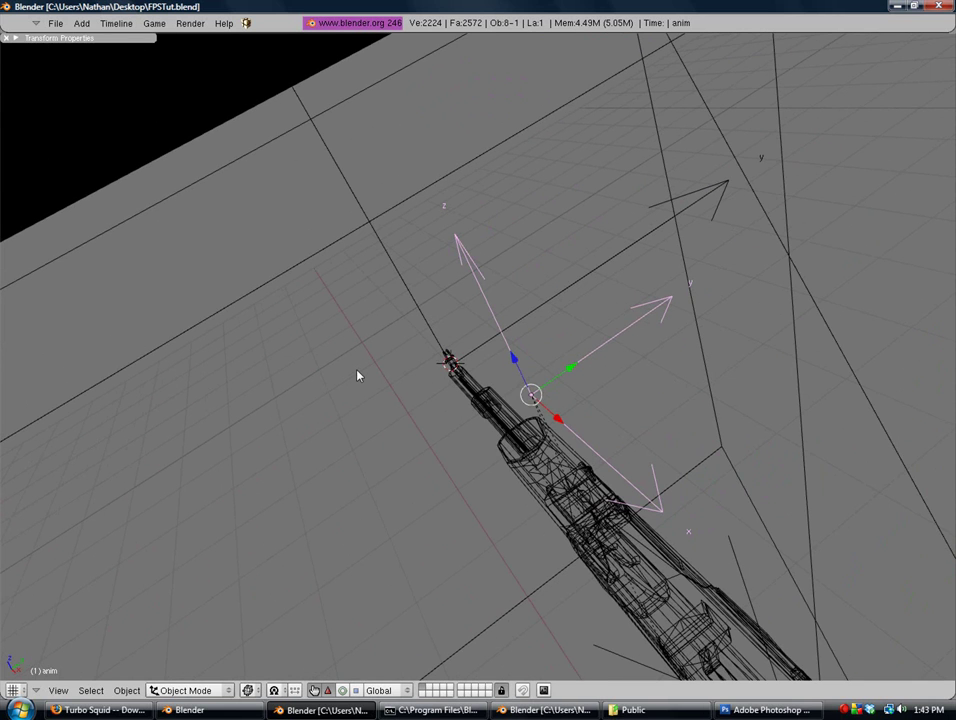
pyautogui.press('KP_7')
pyautogui.scroll(-2, 400, 382)
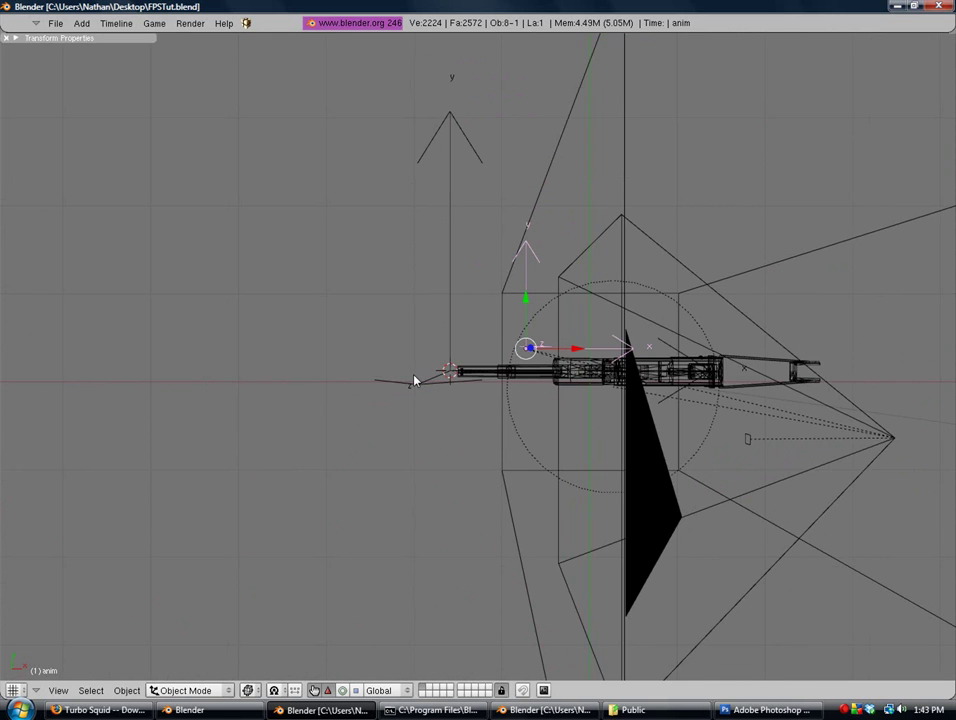
pyautogui.scroll(5, 415, 380)
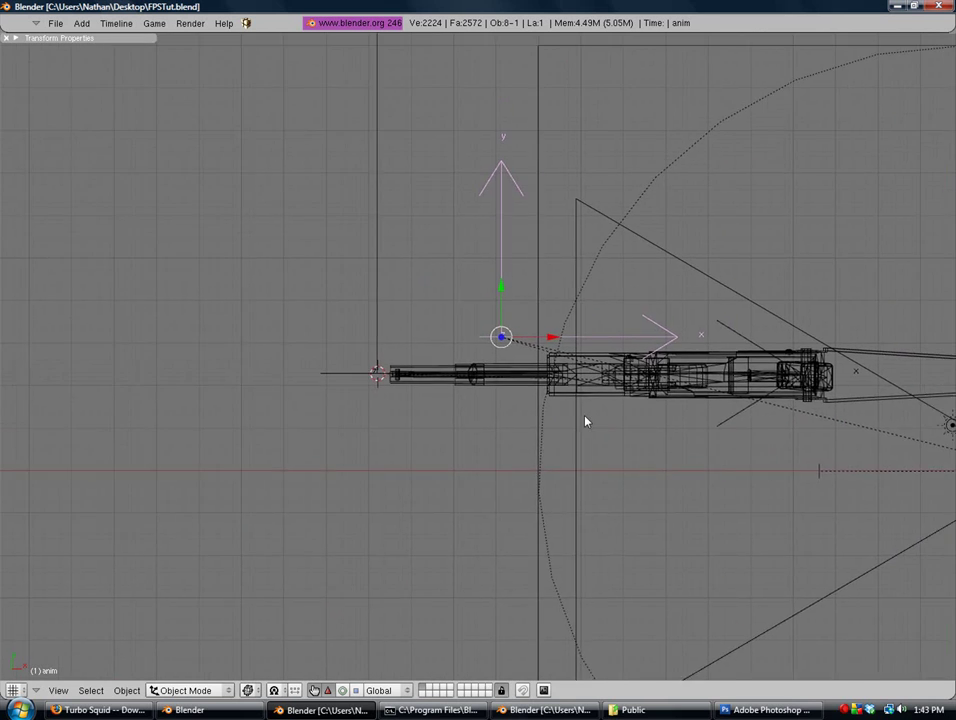
pyautogui.keyDown('shift'); pyautogui.moveTo(610, 415); pyautogui.dragTo(556, 442, button='middle'); pyautogui.keyUp('shift')
pyautogui.scroll(2, 546, 442)
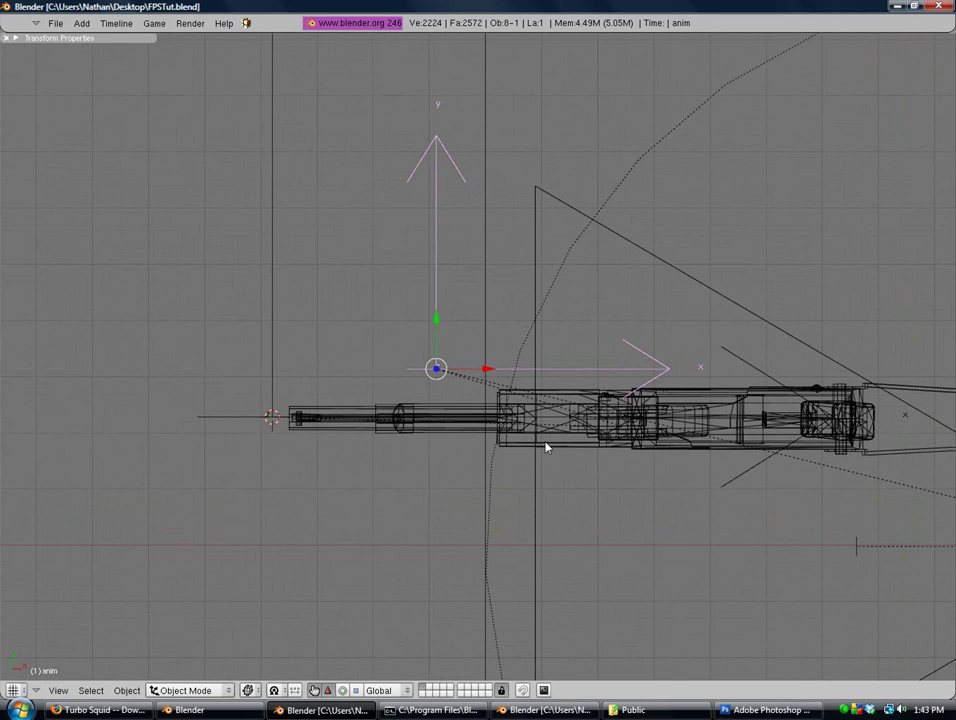
pyautogui.scroll(-1, 546, 447)
pyautogui.hotkey('ctrl', 'Up')
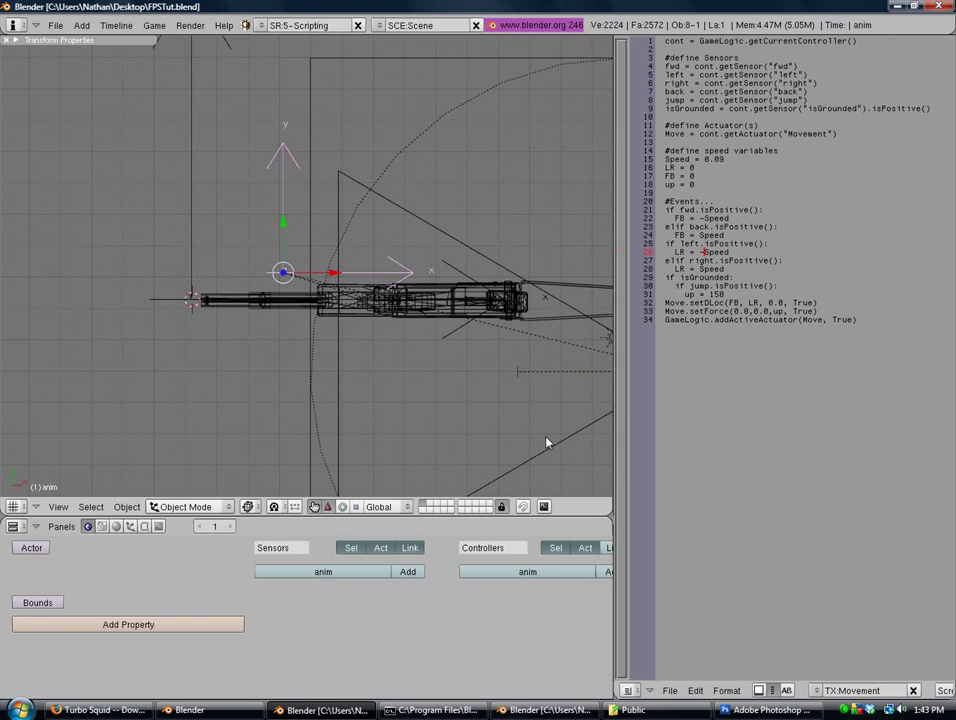
pyautogui.click(628, 690)
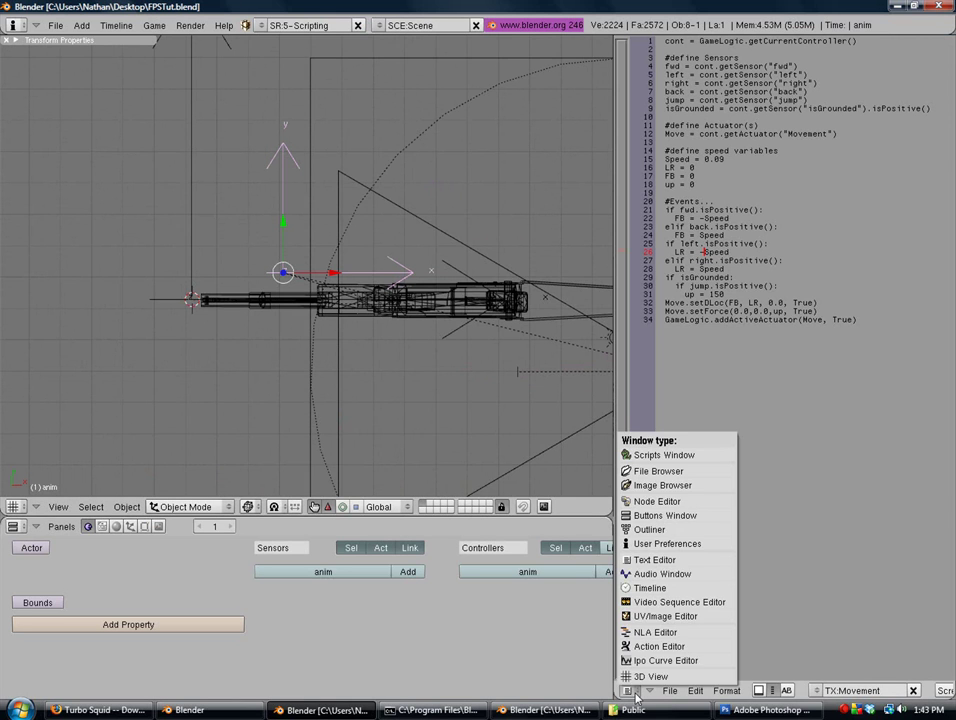
pyautogui.click(660, 661)
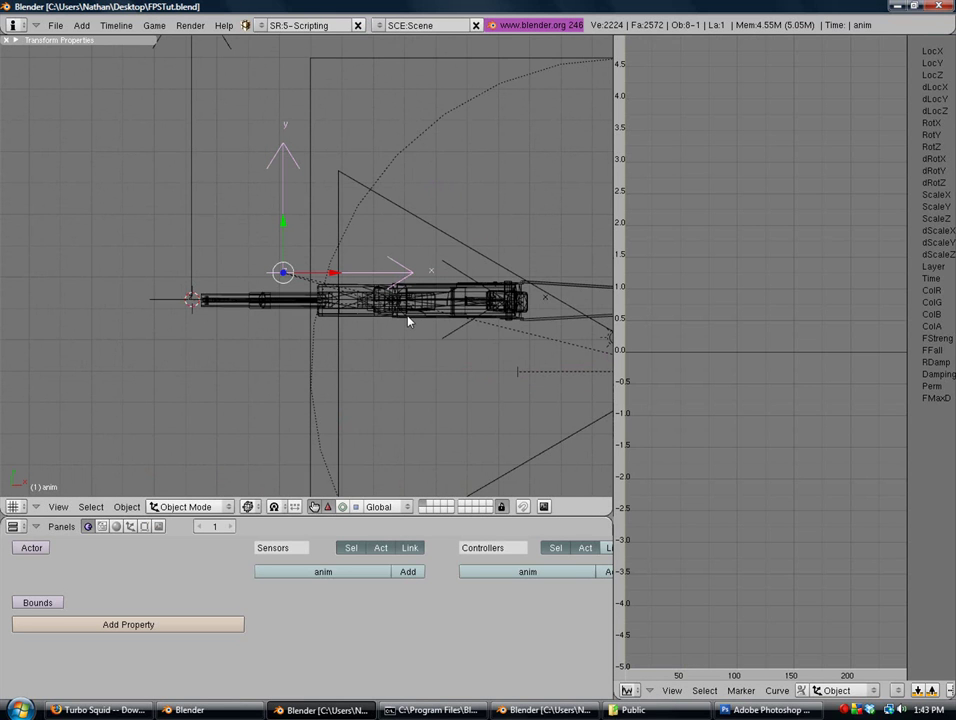
# Step: Insert a Loc keyframe for the anim Empty at frame 1
pyautogui.press('i')
pyautogui.press('i')
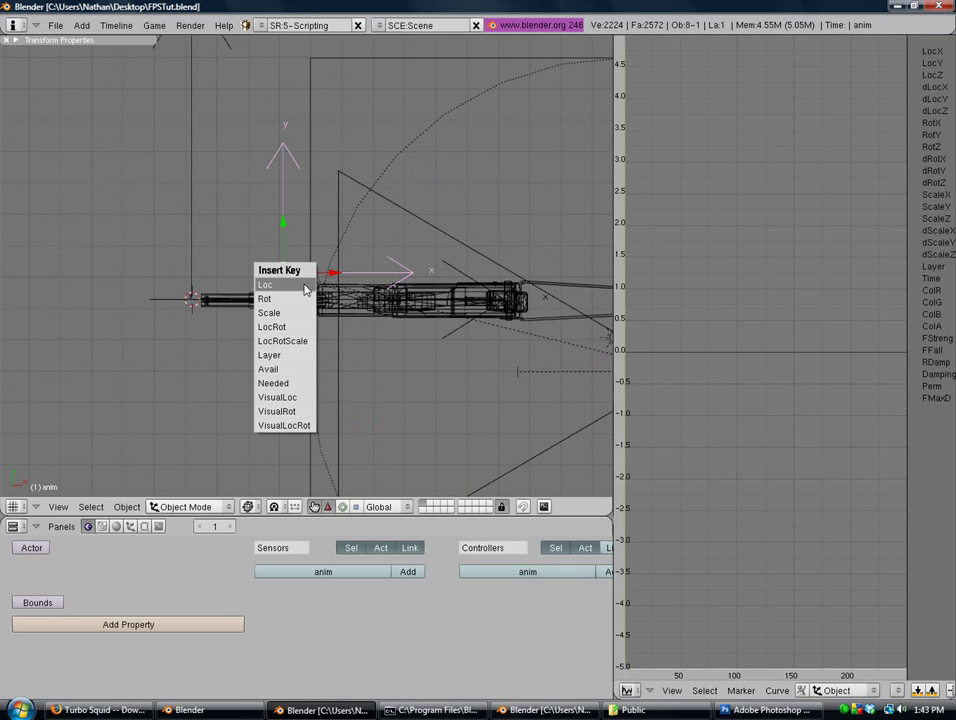
pyautogui.click(305, 286)
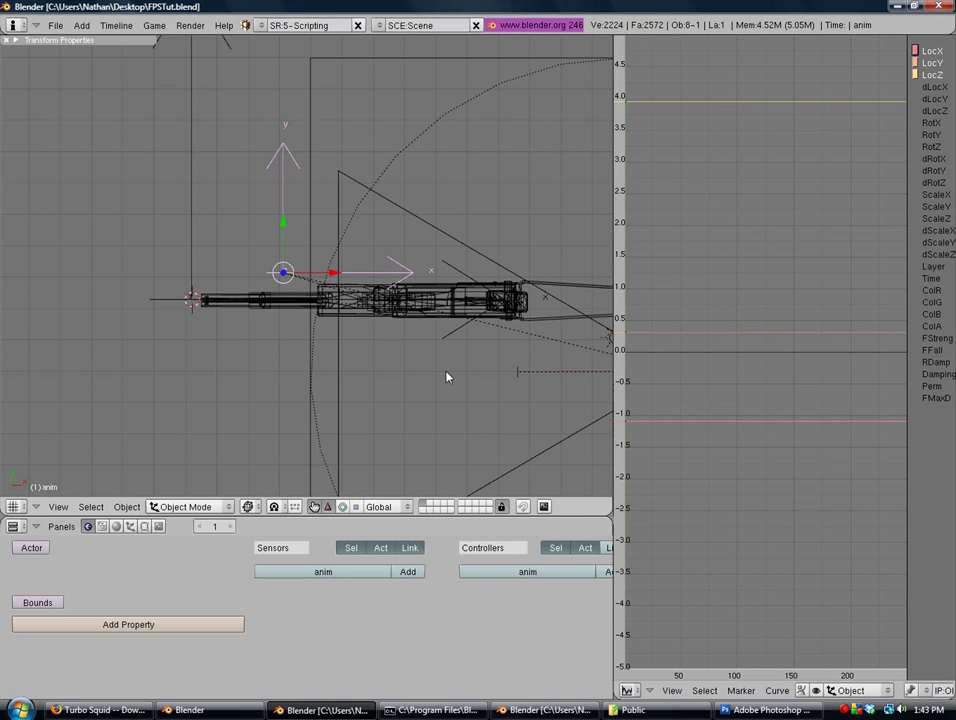
# Step: At frame 4, move the anim Empty slightly back along X toward the camera and insert a Loc keyframe
pyautogui.press('Right')
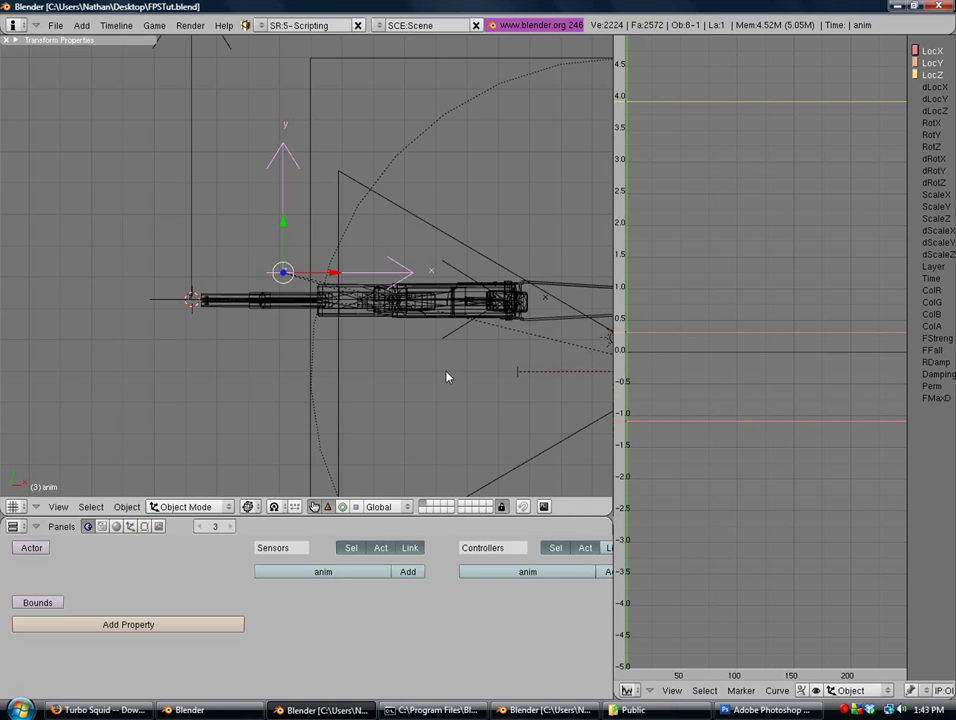
pyautogui.press('Right')
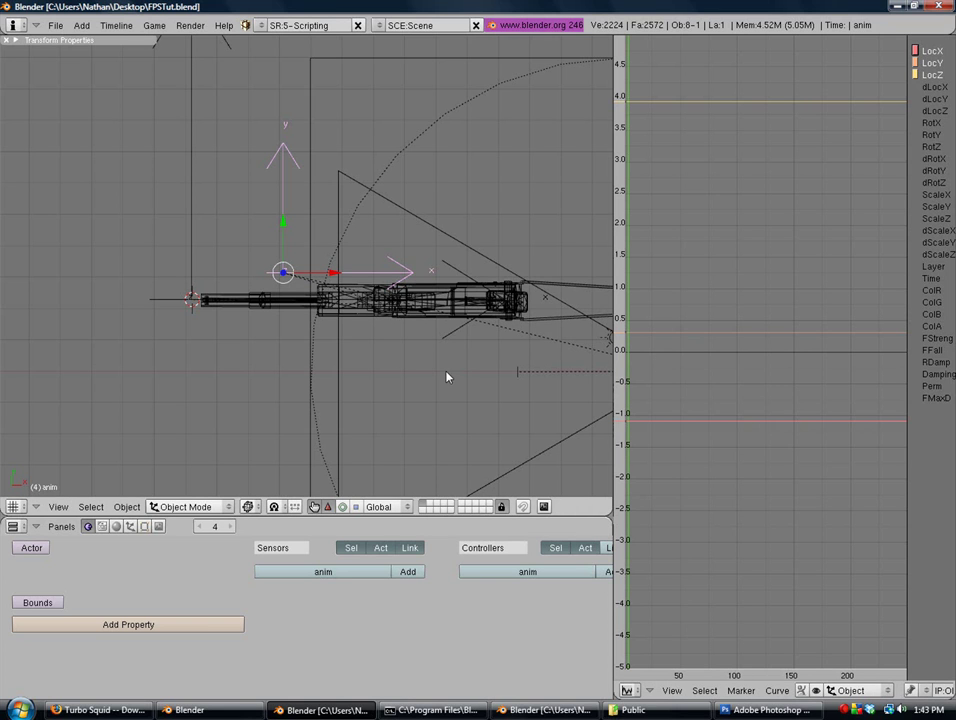
pyautogui.click(333, 274)
pyautogui.moveTo(335, 276); pyautogui.dragTo(355, 275)
pyautogui.press('KP_3')
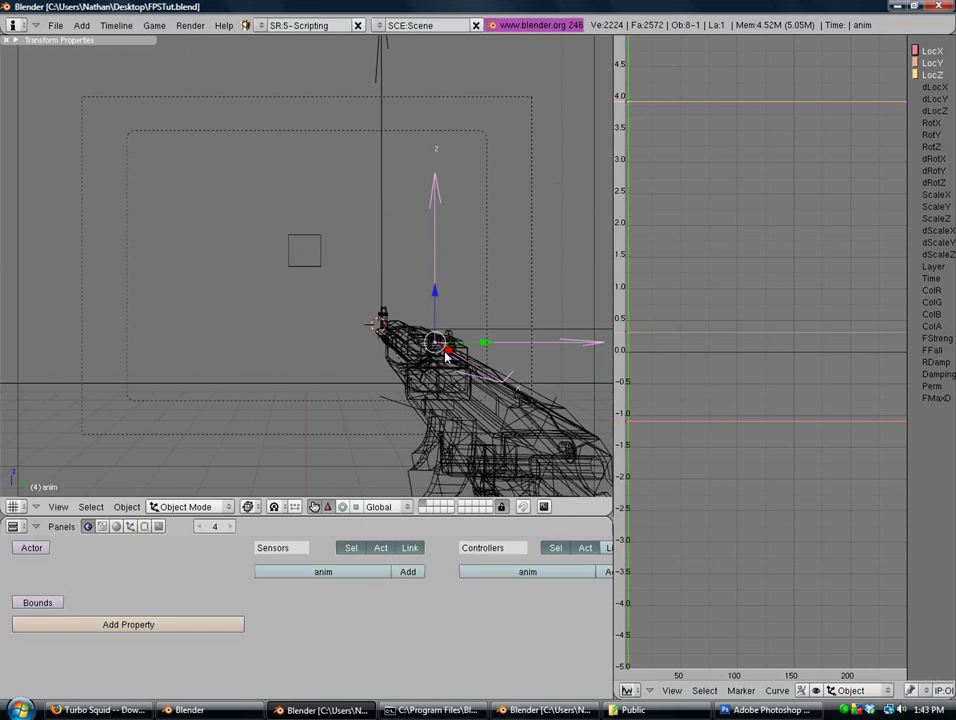
pyautogui.hotkey('ctrl', 'Up')
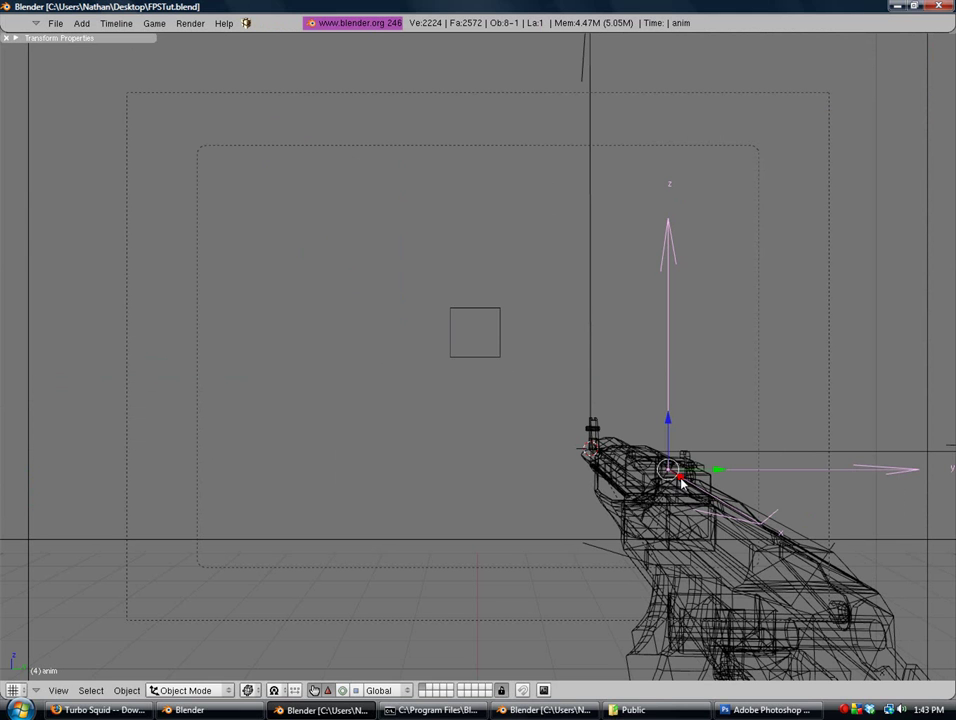
pyautogui.moveTo(680, 480); pyautogui.dragTo(666, 542)
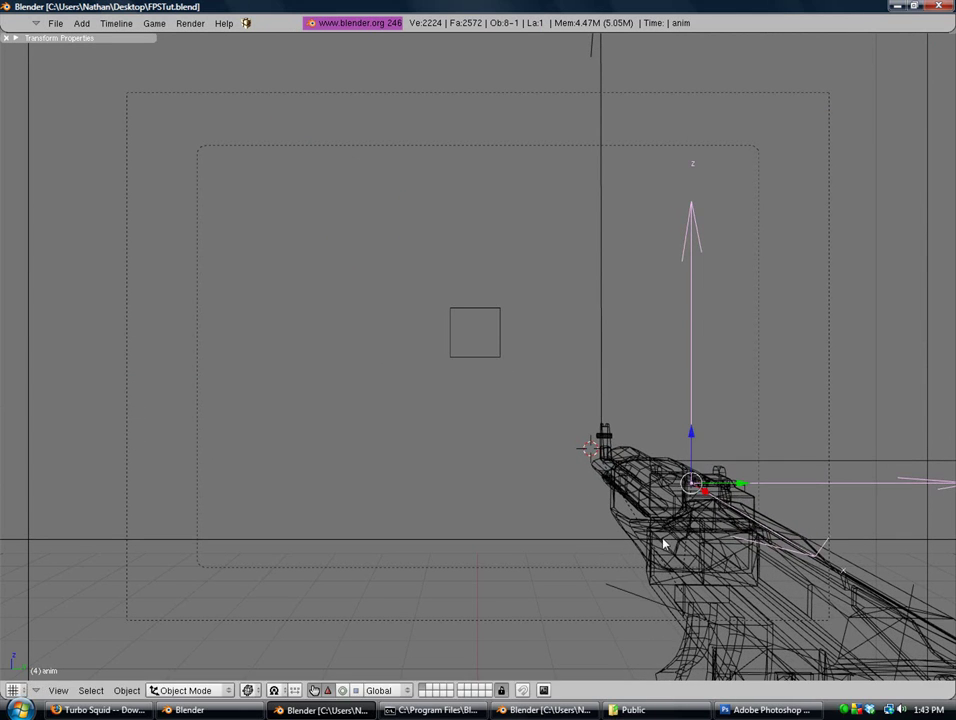
pyautogui.press('i')
pyautogui.click(561, 468)
# Step: Step through frames 1 to 4 and play the gun's recoil animation from frame 1
pyautogui.press('Left')
pyautogui.press('Right')
pyautogui.press('Left')
pyautogui.press('Left')
pyautogui.press('Left')
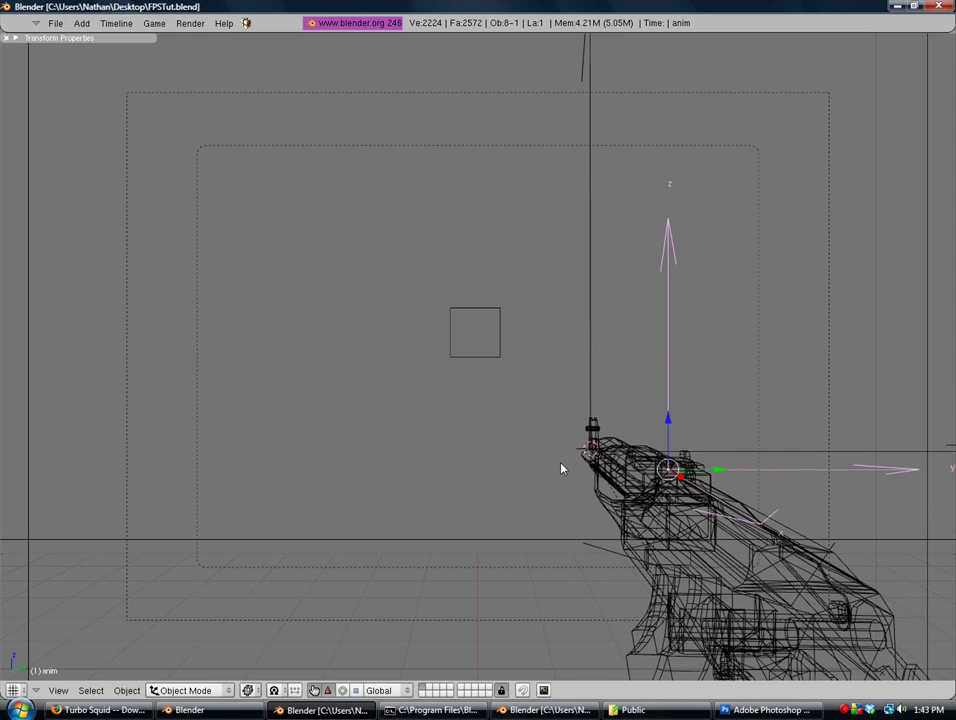
pyautogui.hotkey('alt', 'a')
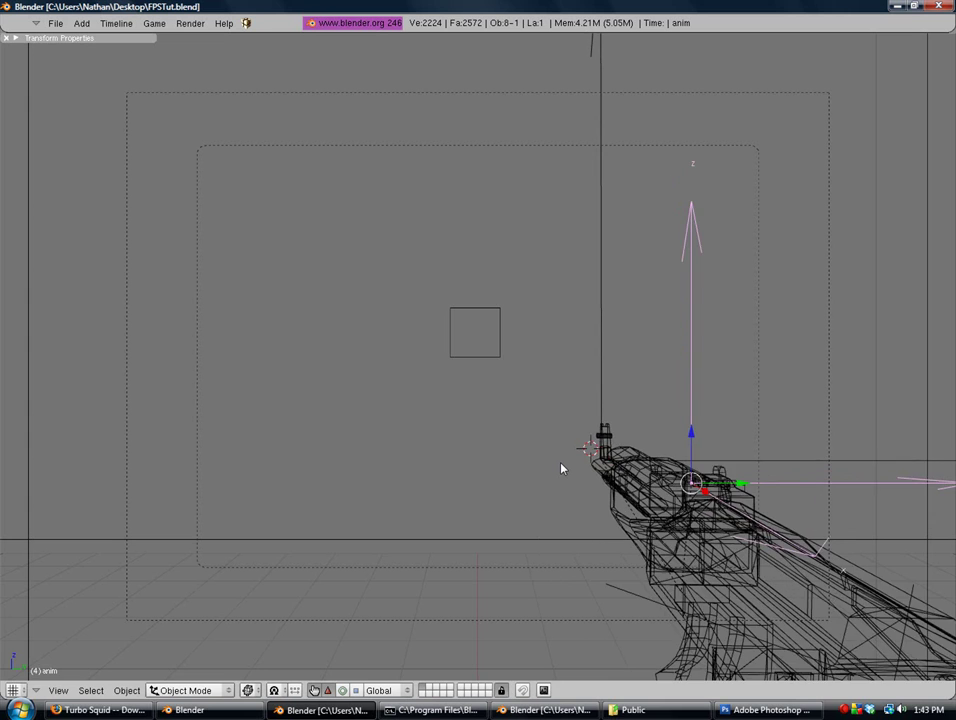